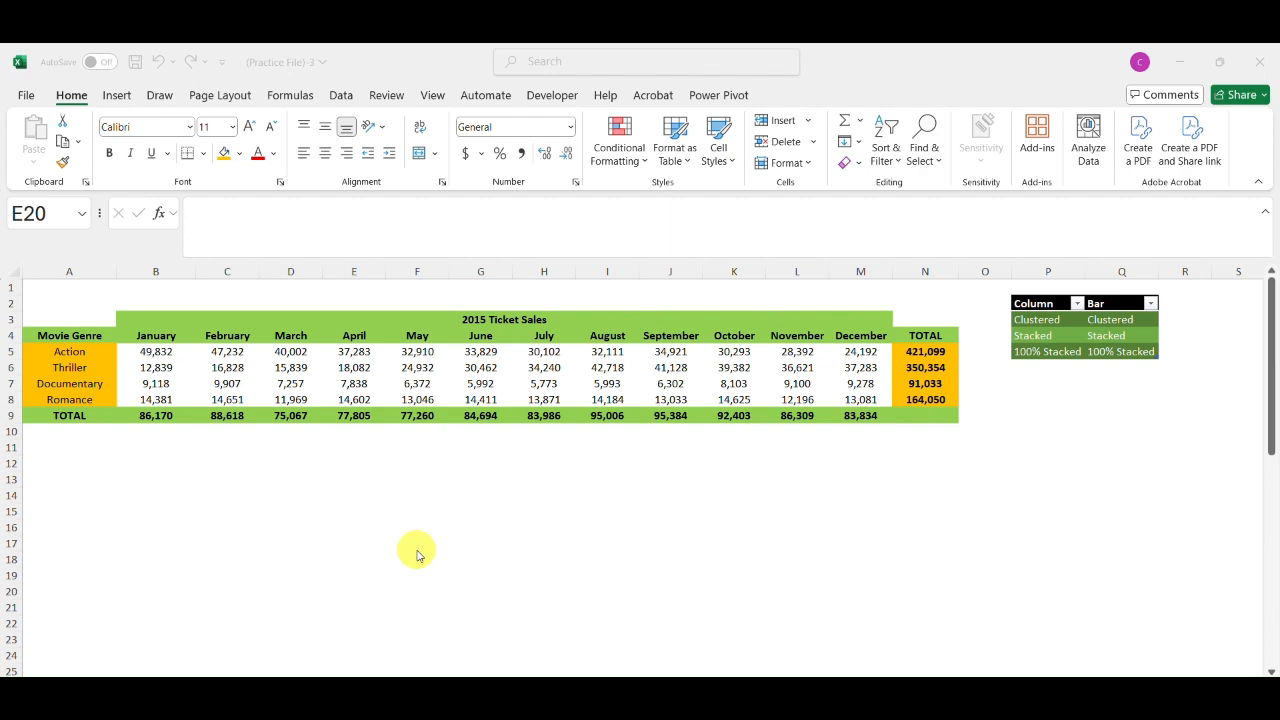
Review the movie genre labels in cells A5 to A8.
left_click(248, 382)
key("Left")
key("Left")
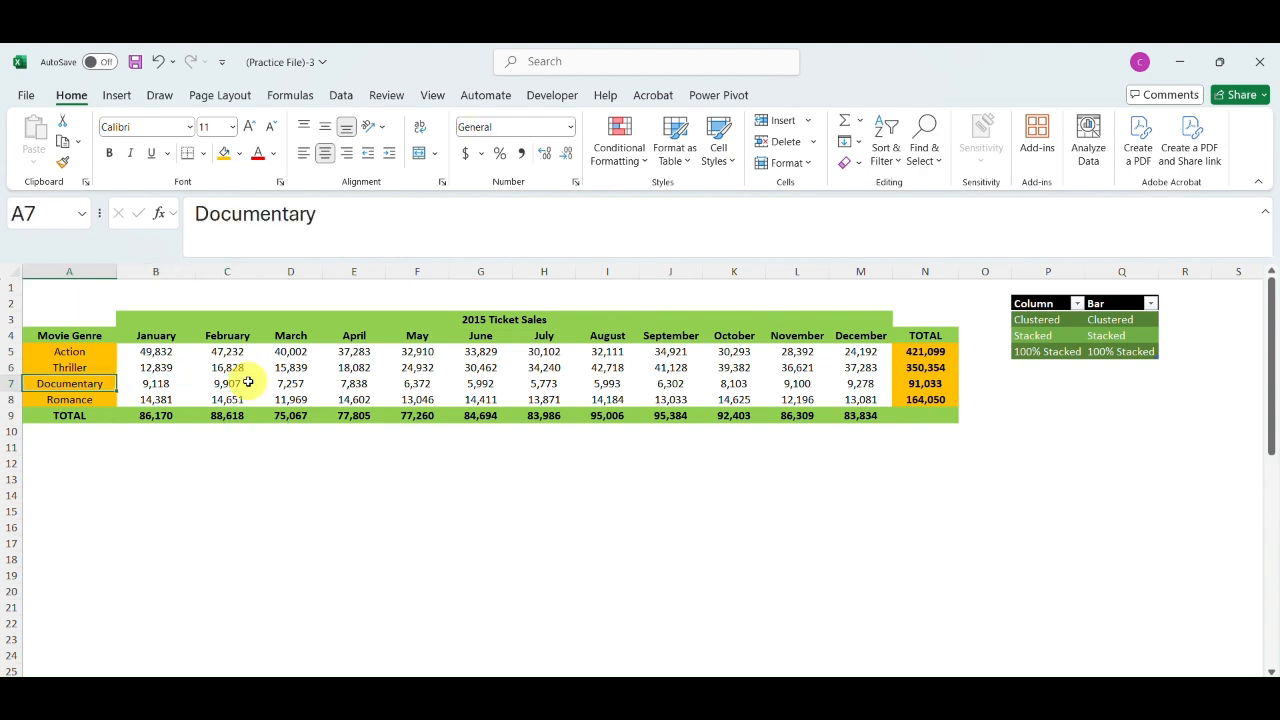
key("Up")
key("Up")
key("Down")
key("Down")
key("Down")
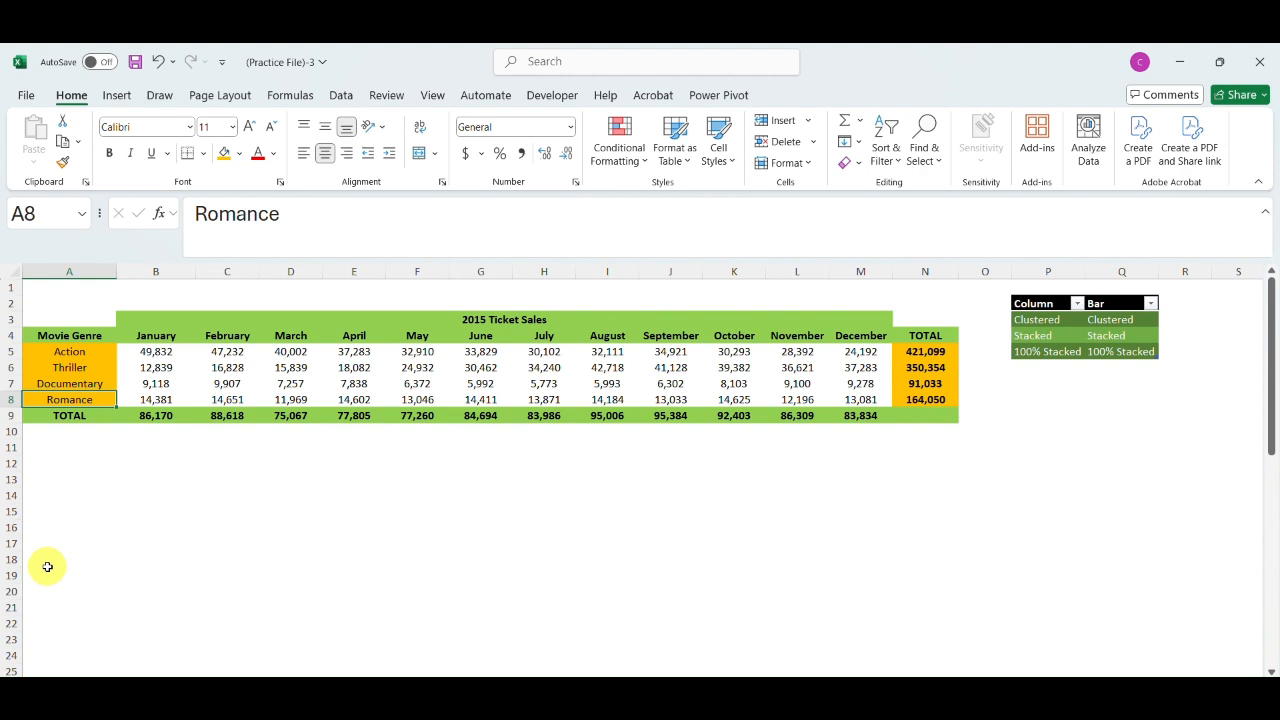
key("Up")
key("Up")
key("Up")
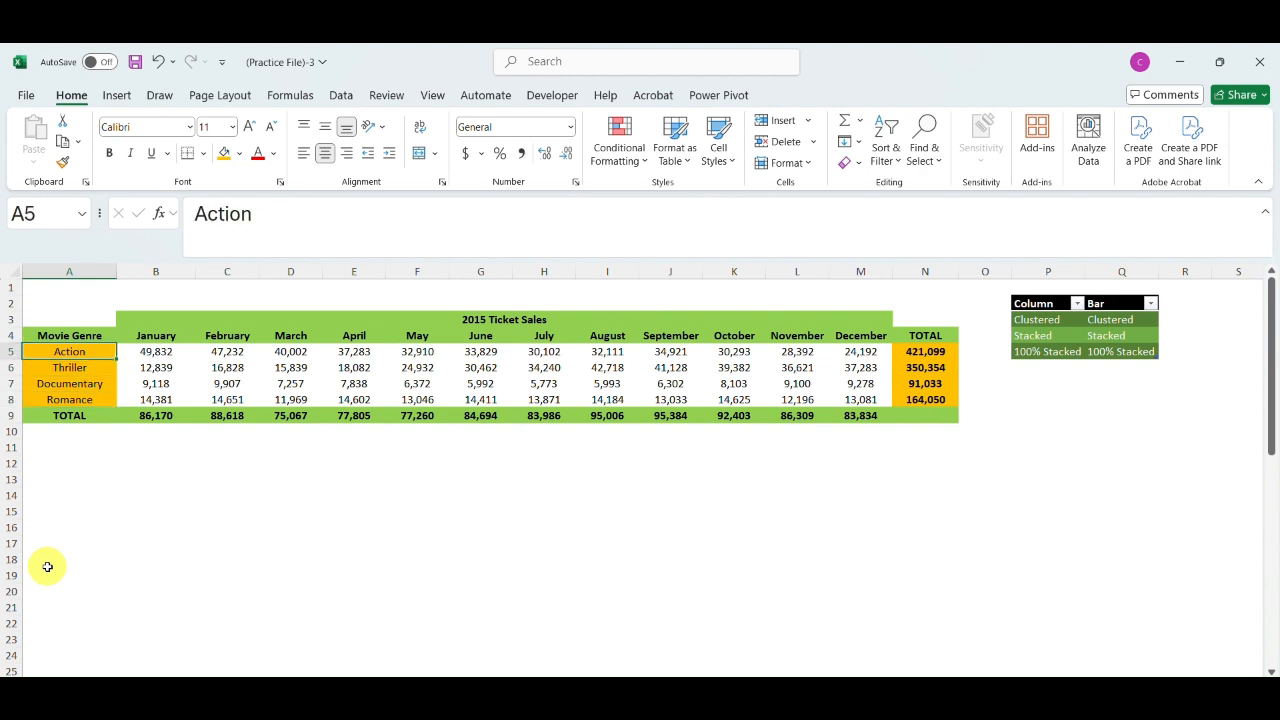
Review the month headers from January to April in row 4.
key("Right")
key("Up")
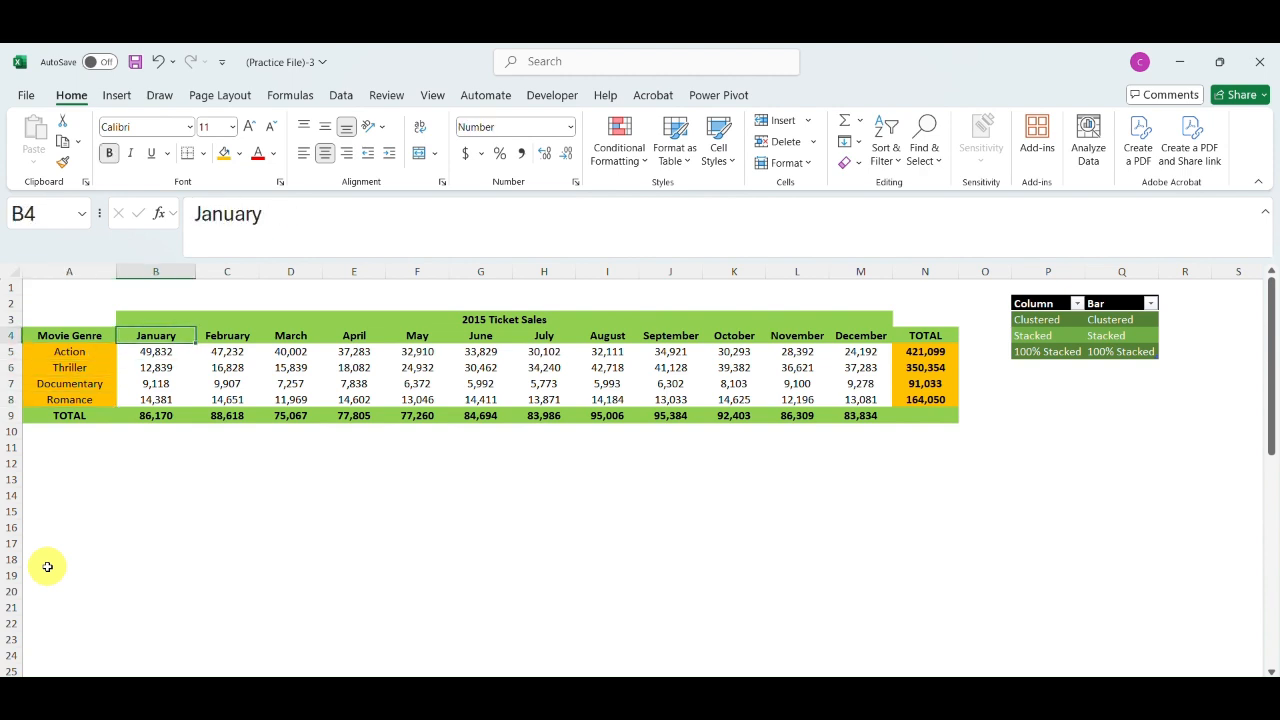
key("Right")
key("Right")
key("Right")
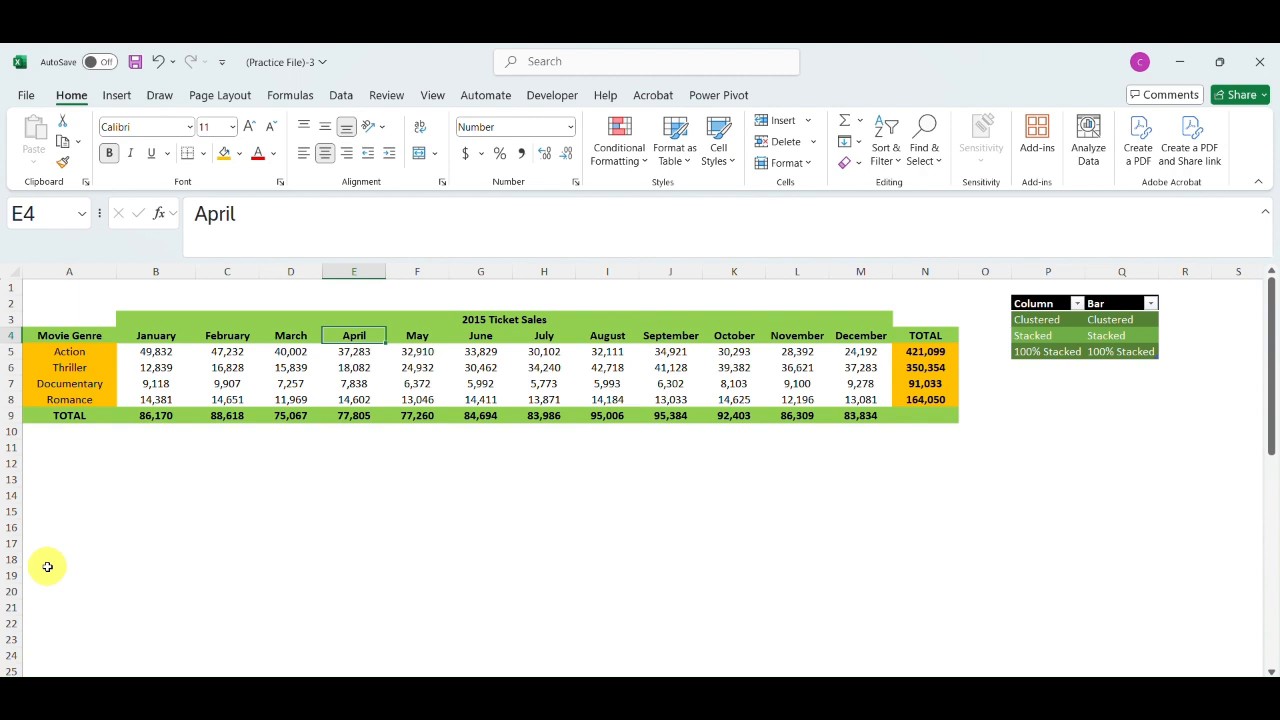
key("Left")
key("Left")
key("Left")
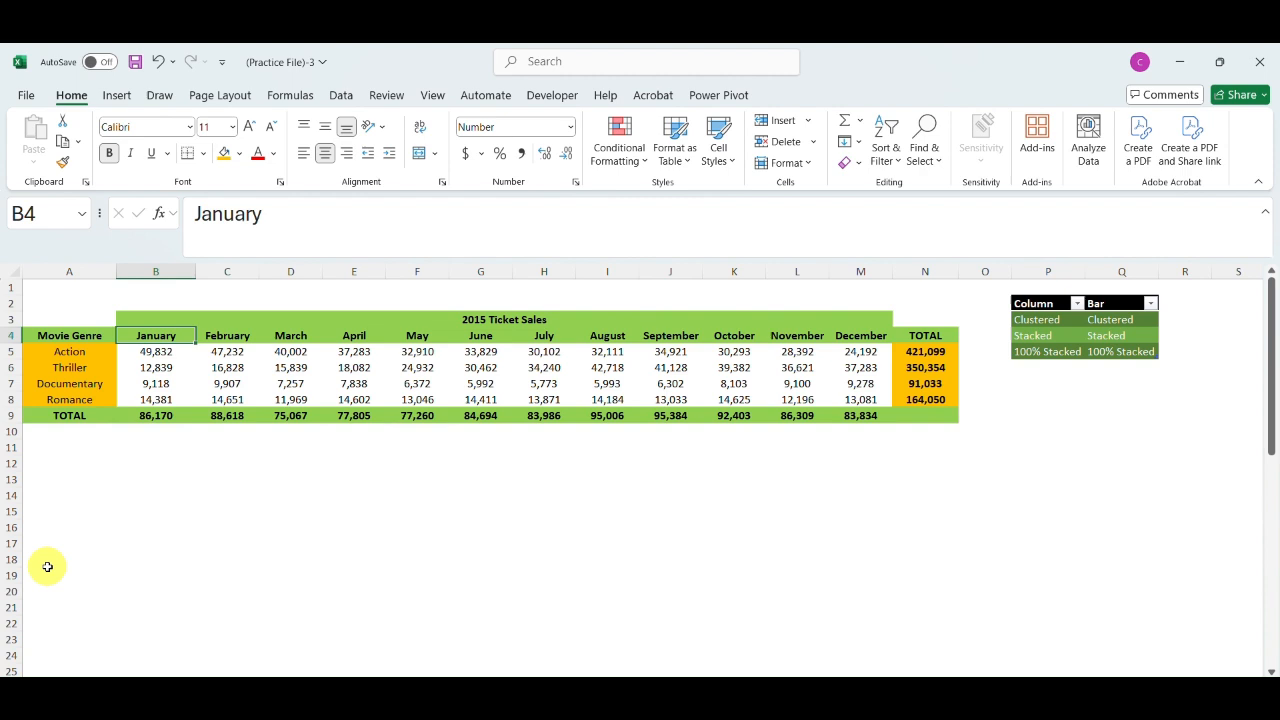
Insert a 2-D clustered column chart from the January to March ticket sales of all four genres, A4:D8.
key("Left")
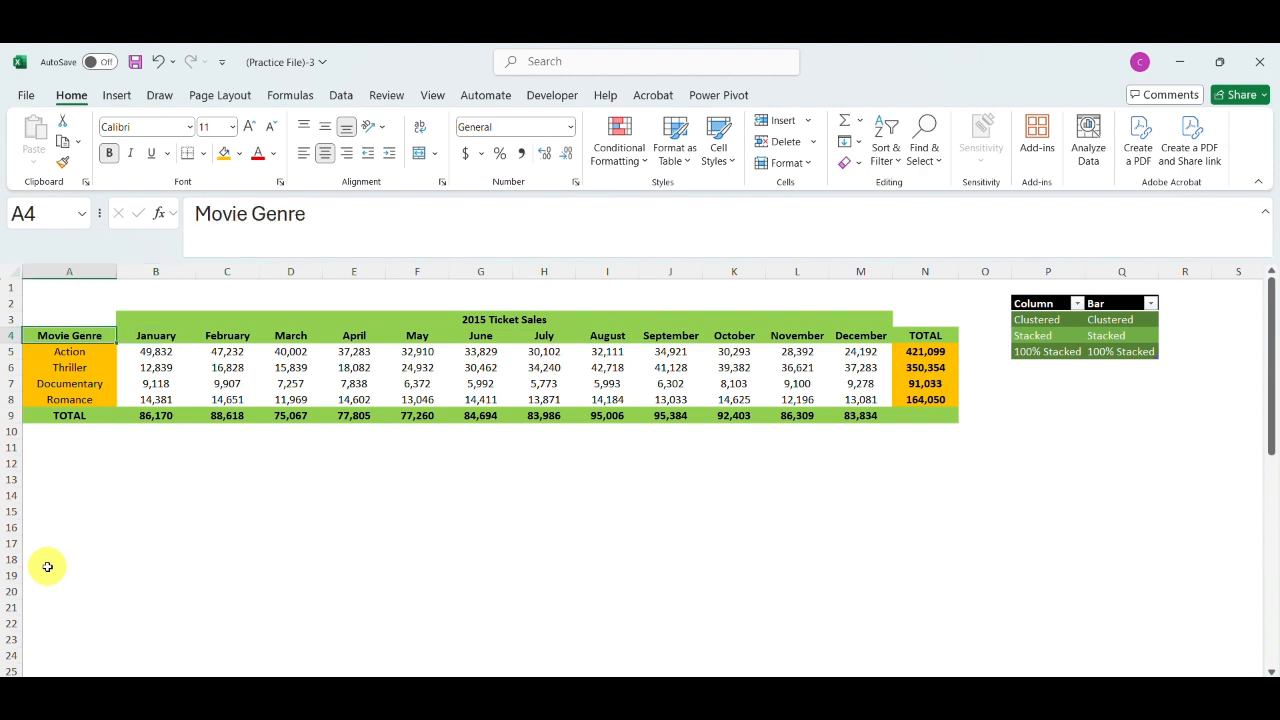
key("shift+Right")
key("shift+Right")
key("shift+Right")
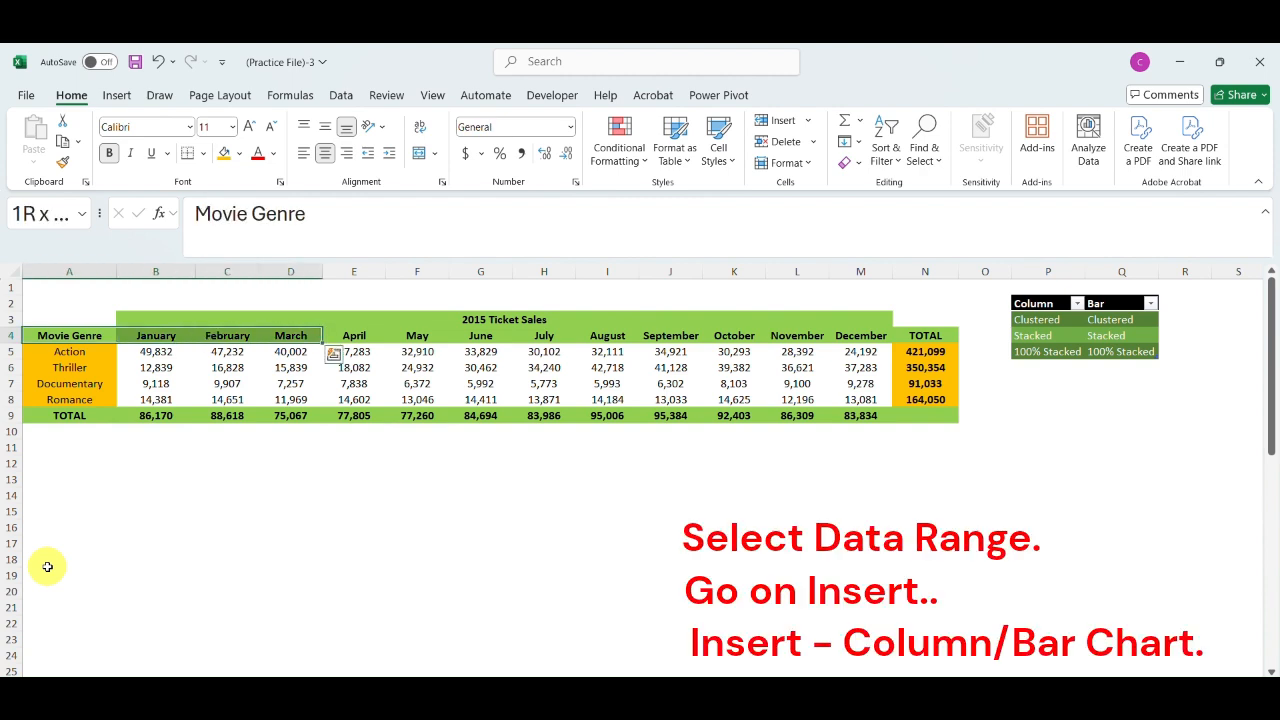
key("shift+Down")
key("shift+Down")
key("shift+Down")
key("shift+Down")
key("shift+Down")
key("shift+Up")
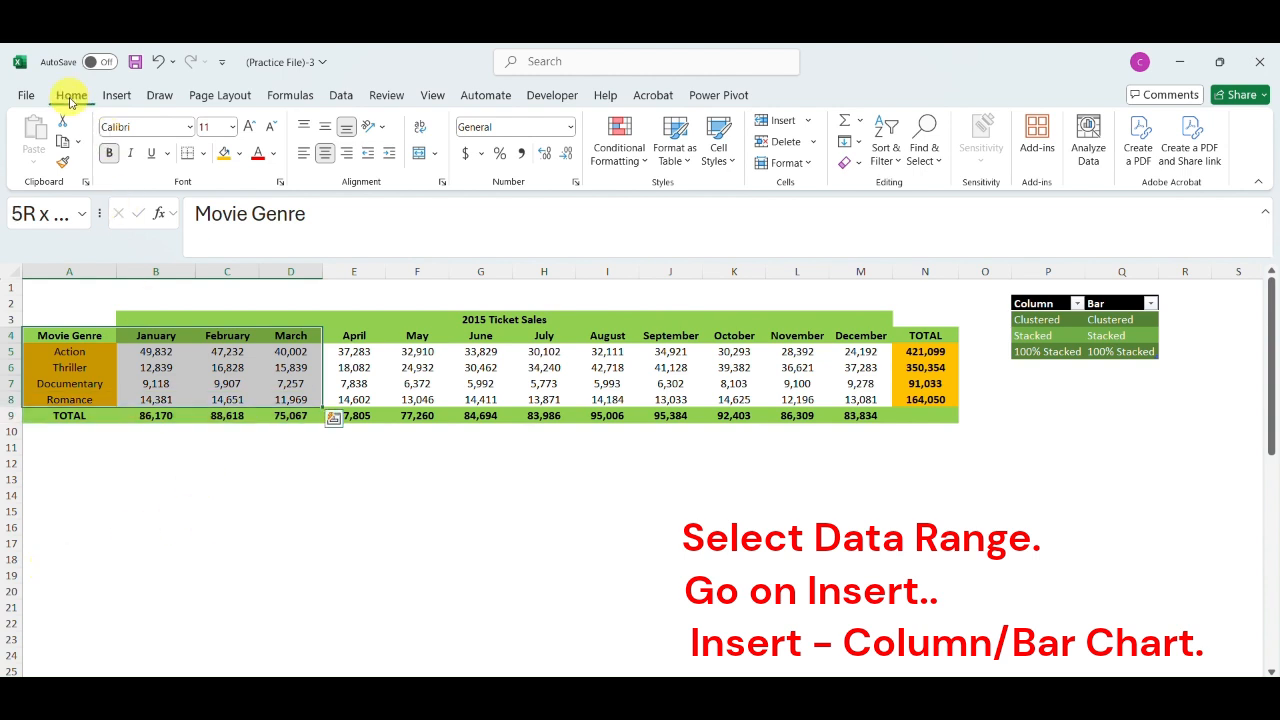
left_click(112, 95)
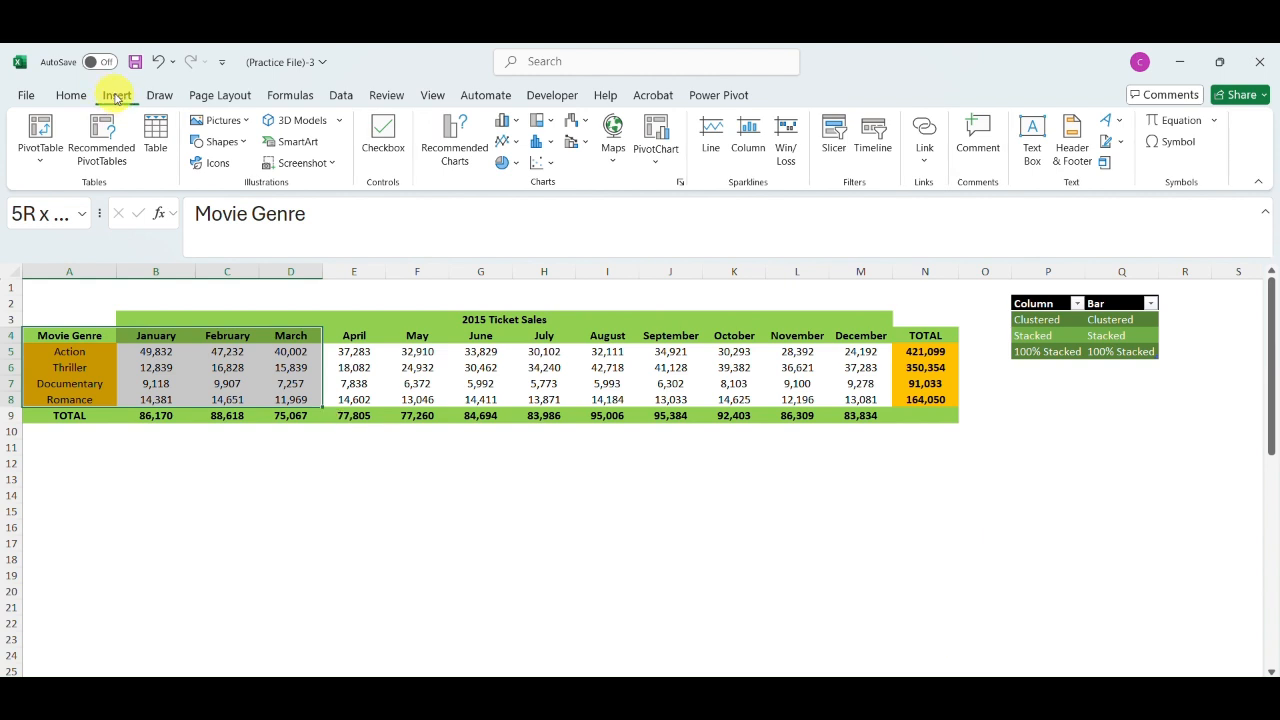
left_click(511, 125)
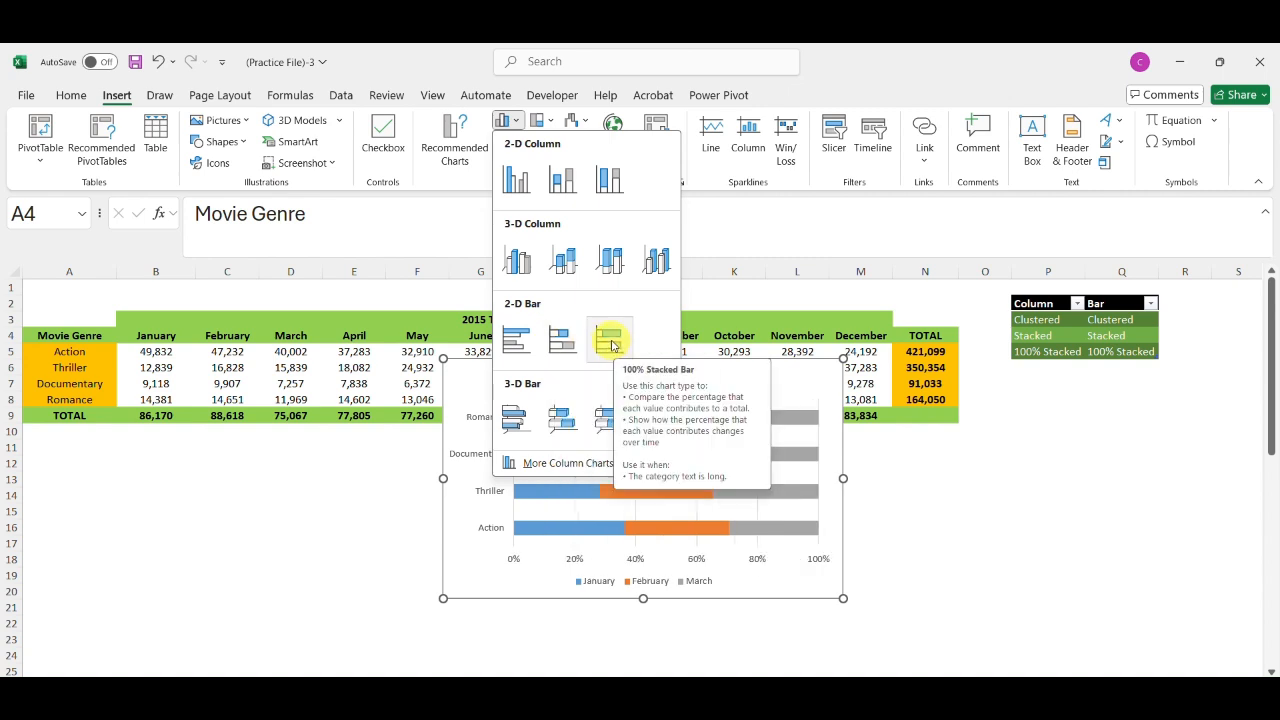
left_click(514, 180)
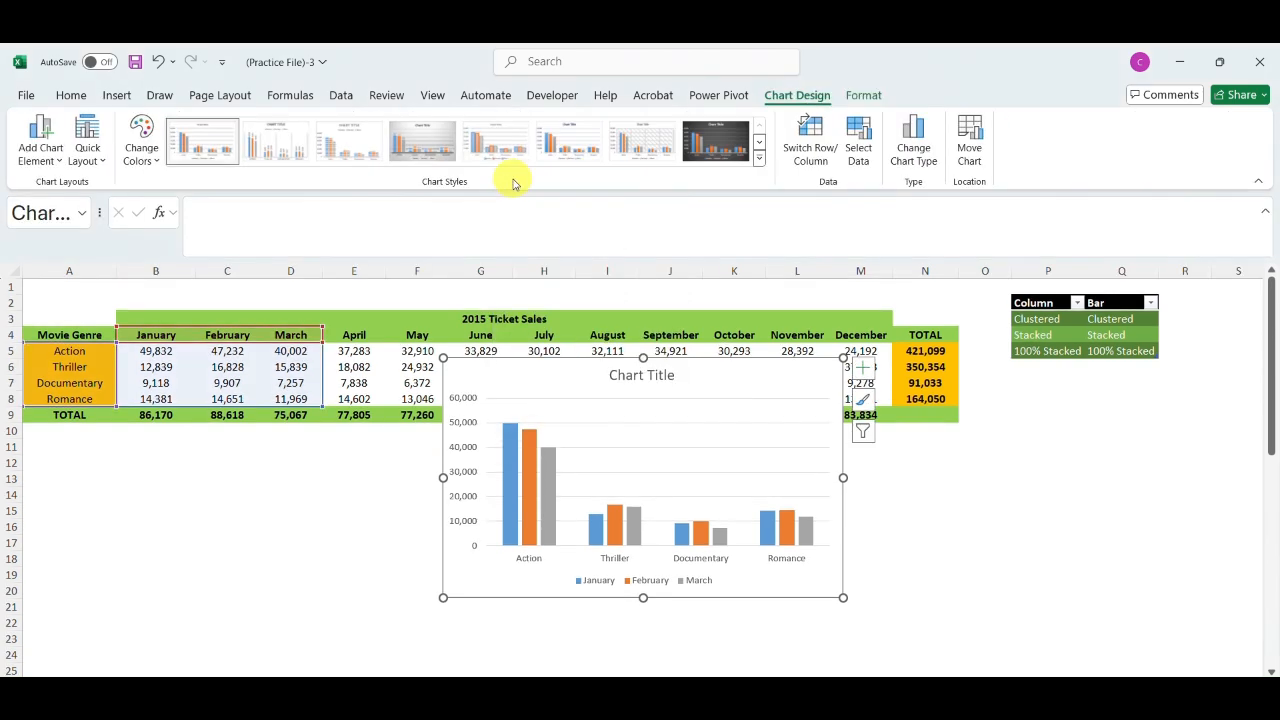
Move the chart directly below the ticket sales table, aligned with column A and starting at row 10.
left_click(710, 376)
left_click_drag(710, 376, 289, 450)
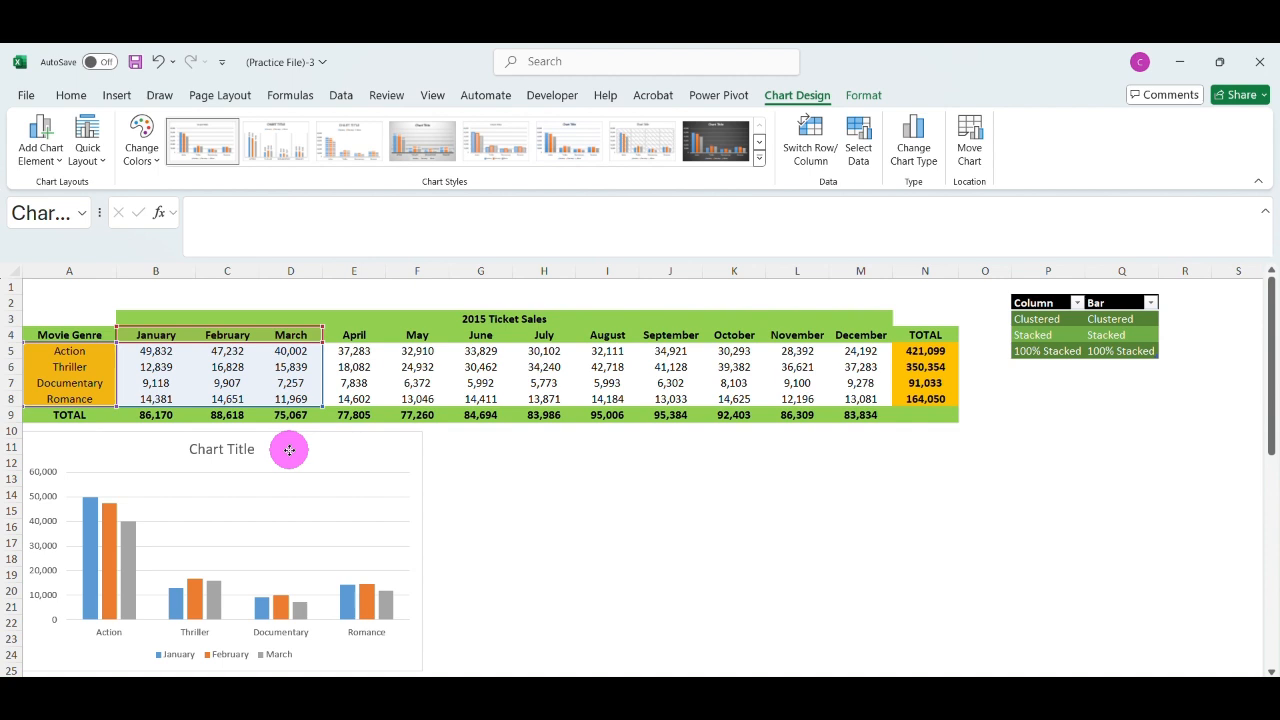
left_click(236, 450)
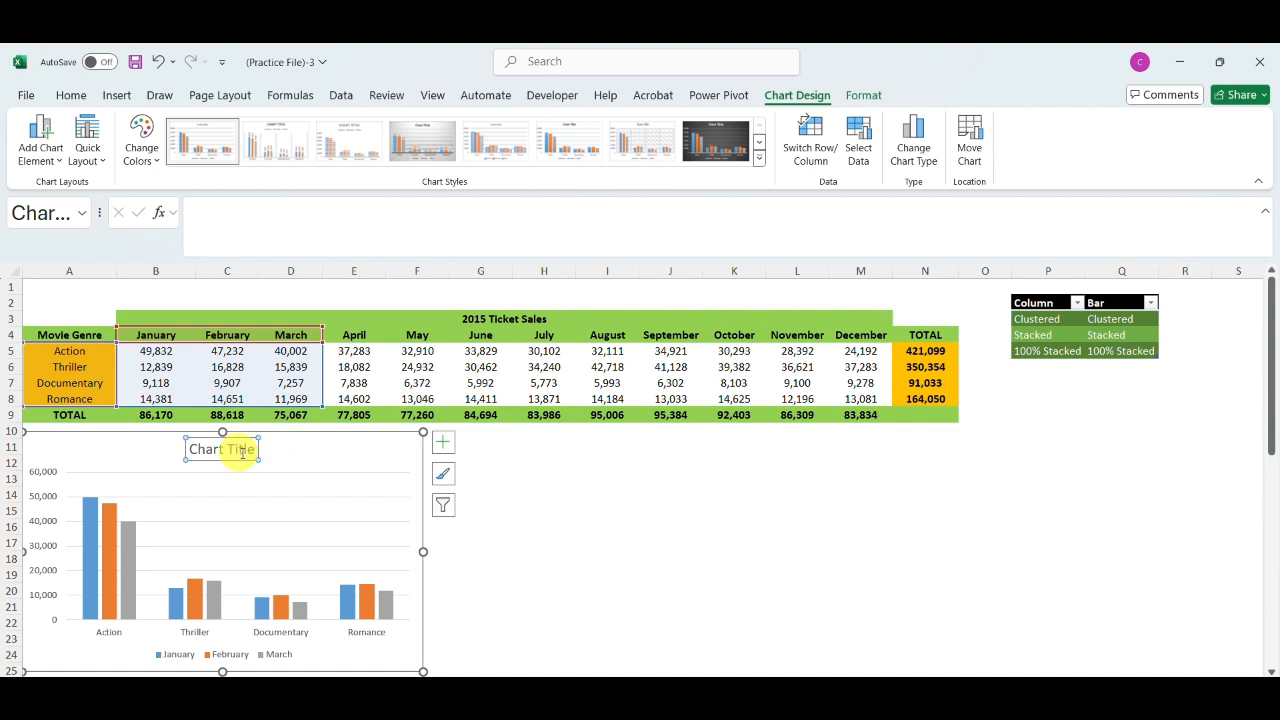
left_click(245, 450)
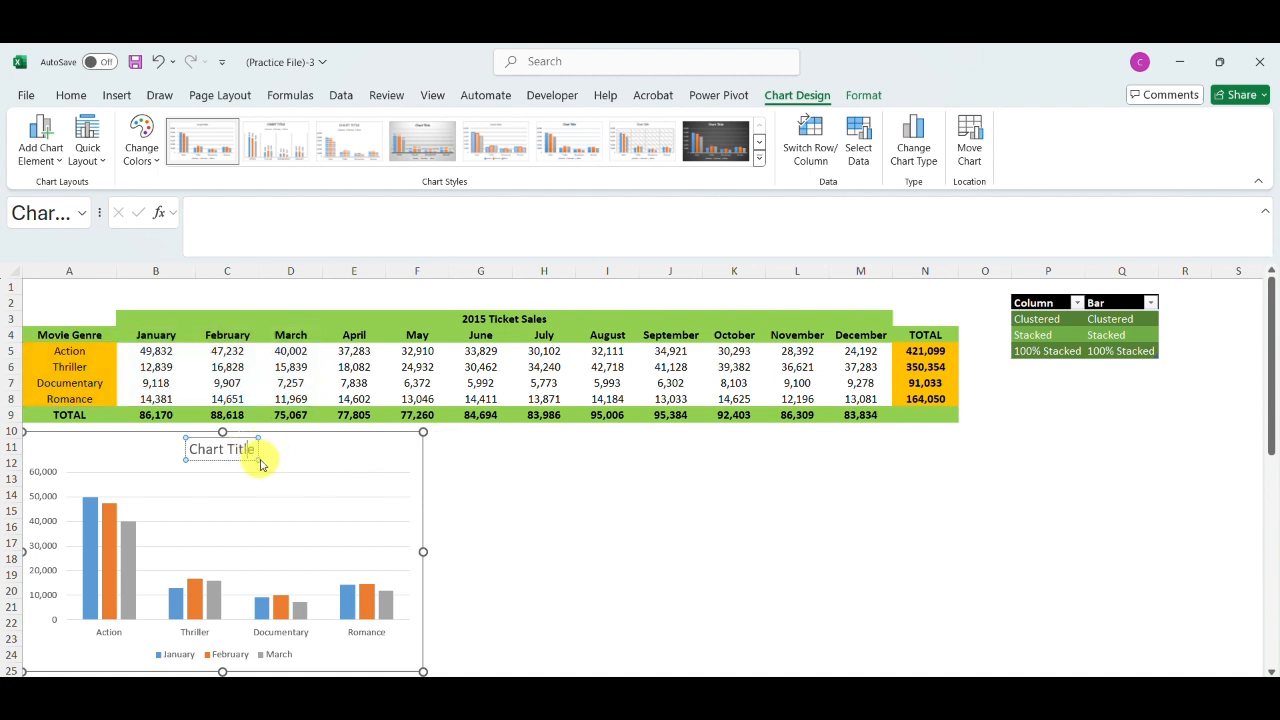
left_click(261, 462)
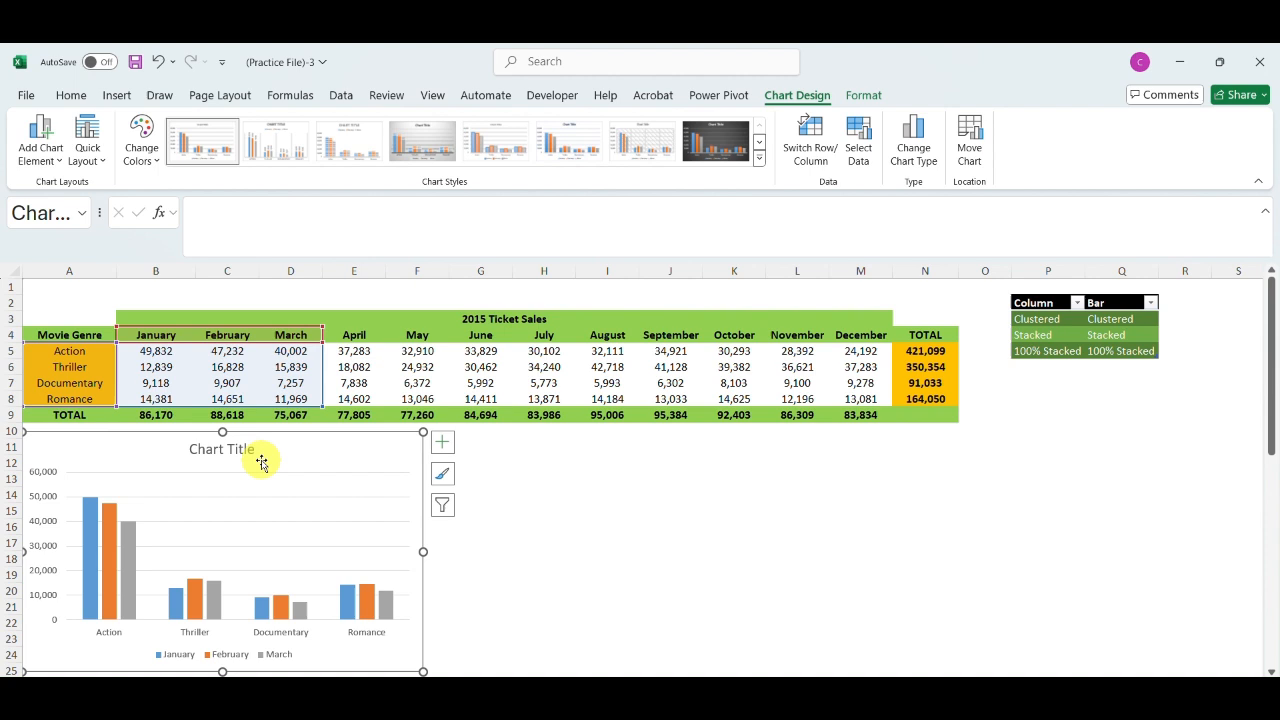
left_click_drag(261, 462, 236, 452)
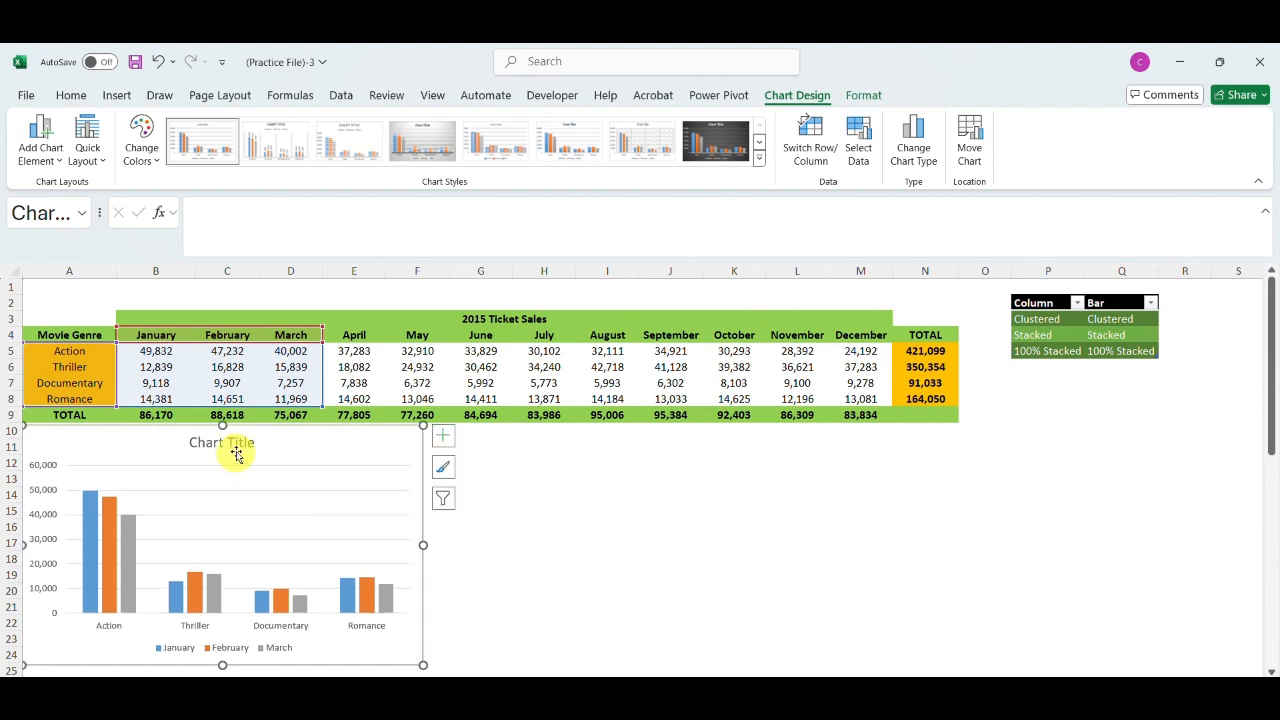
key("Escape")
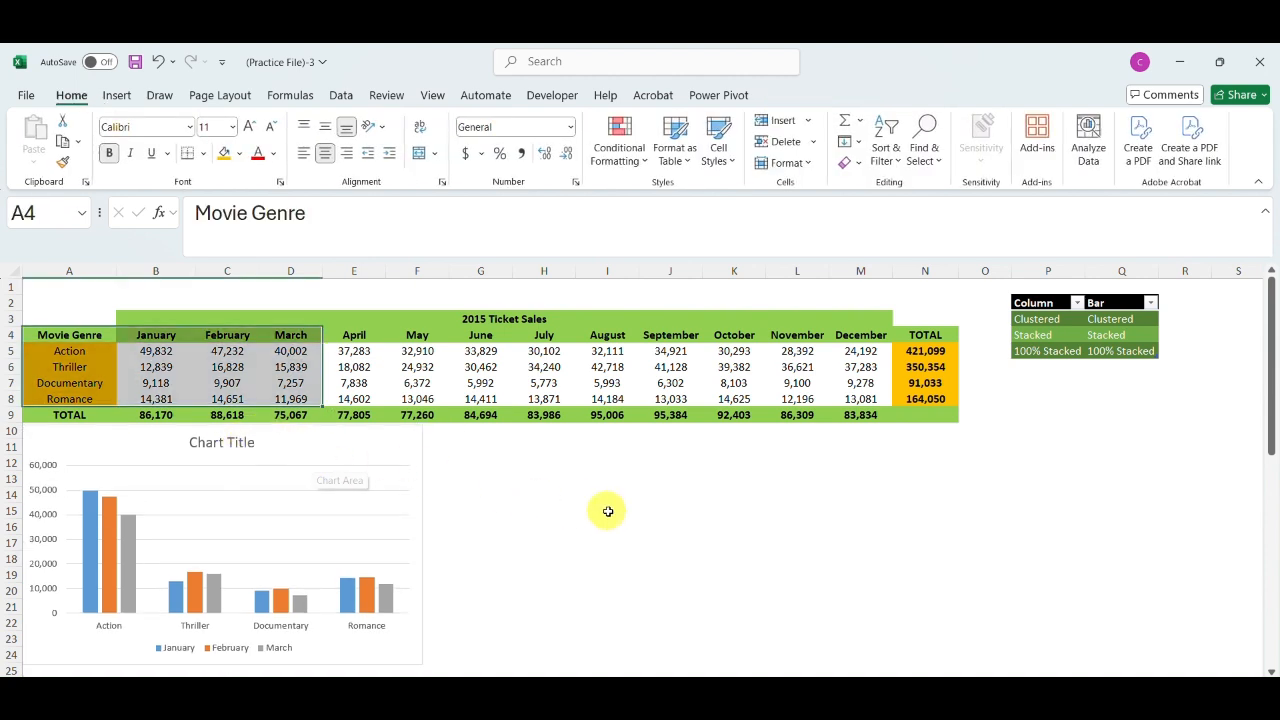
Delete the title placeholder from the column chart.
left_click(608, 511)
left_click(228, 445)
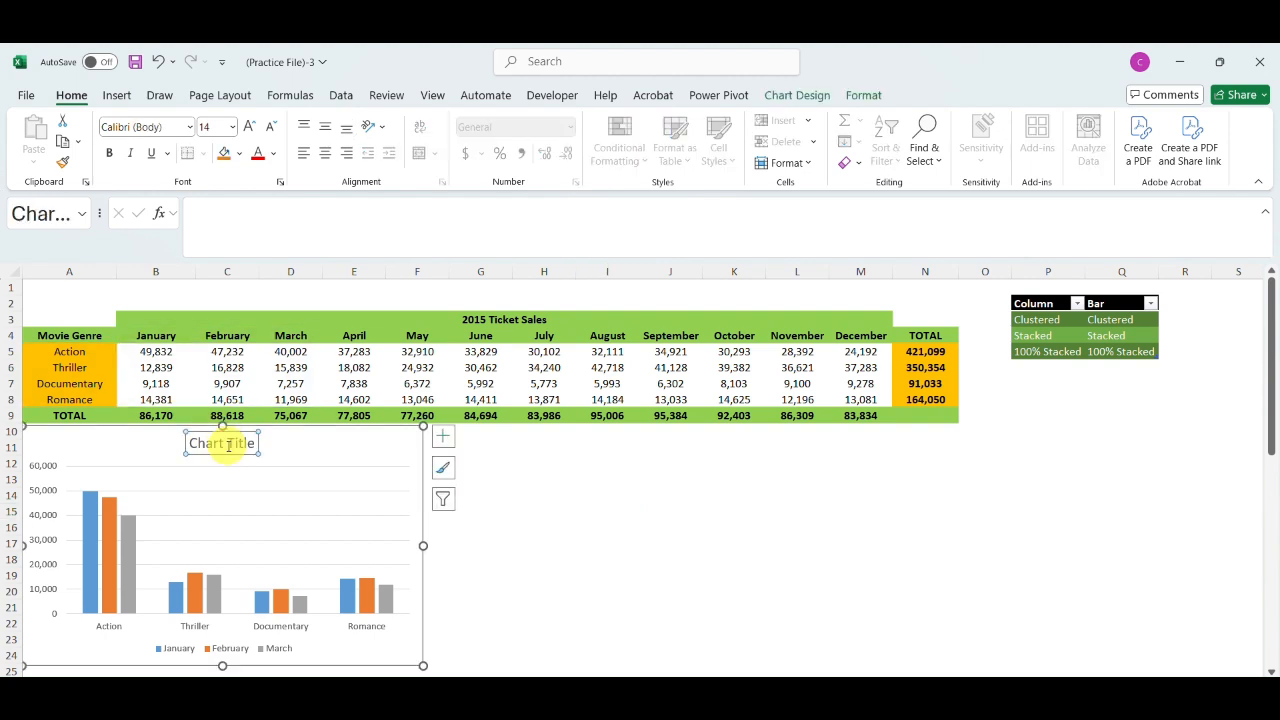
key("Delete")
left_click(544, 543)
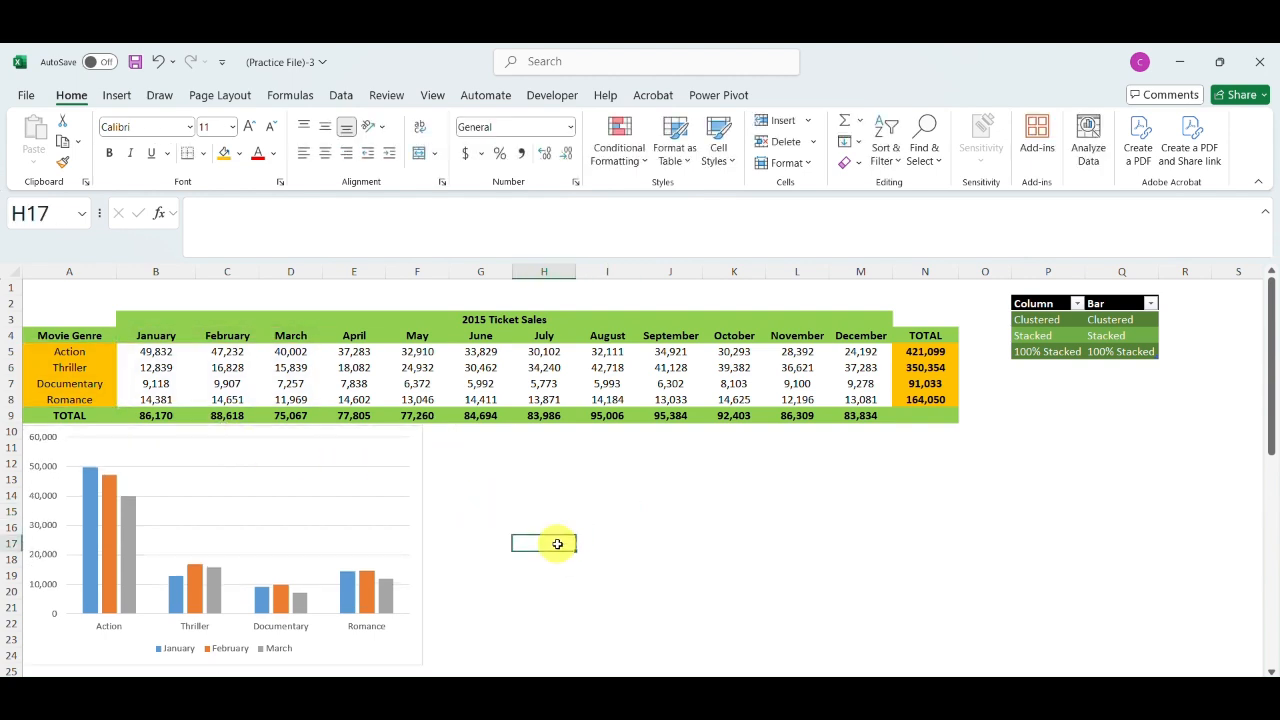
Shift the plot area slightly down inside the chart and nudge the whole chart to just below the table's total row.
left_click(341, 482)
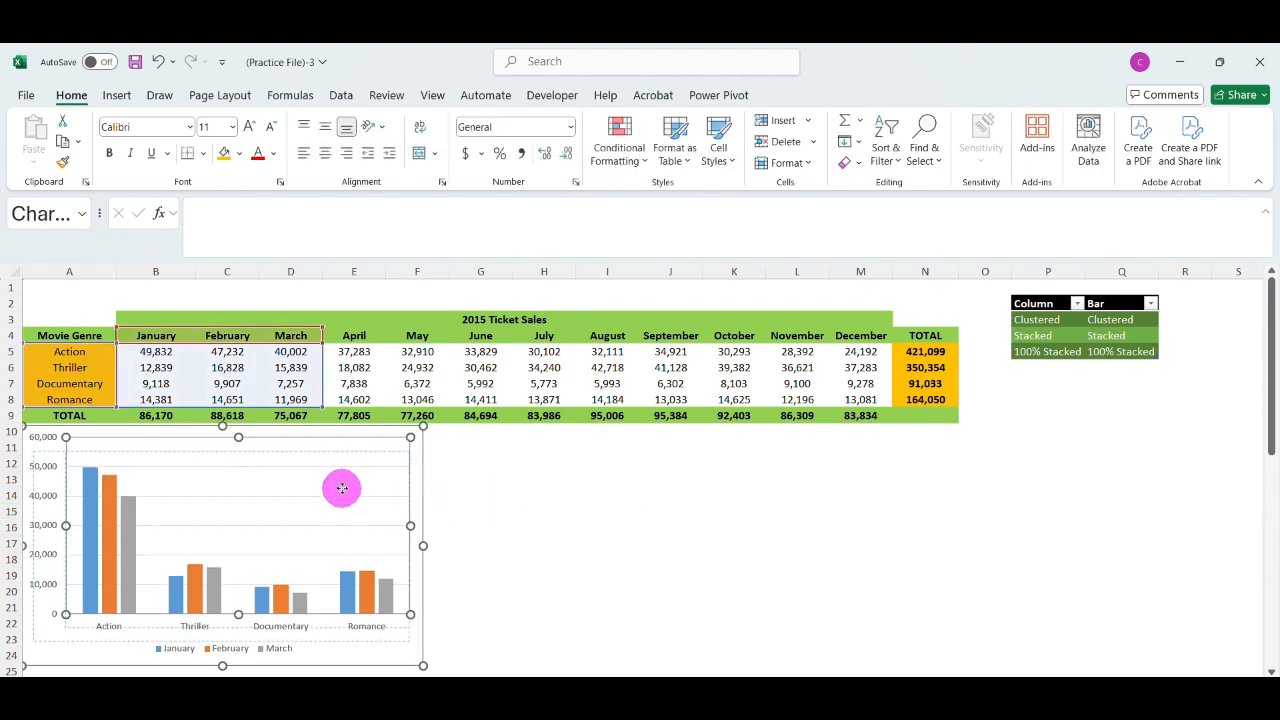
left_click(607, 509)
left_click(415, 443)
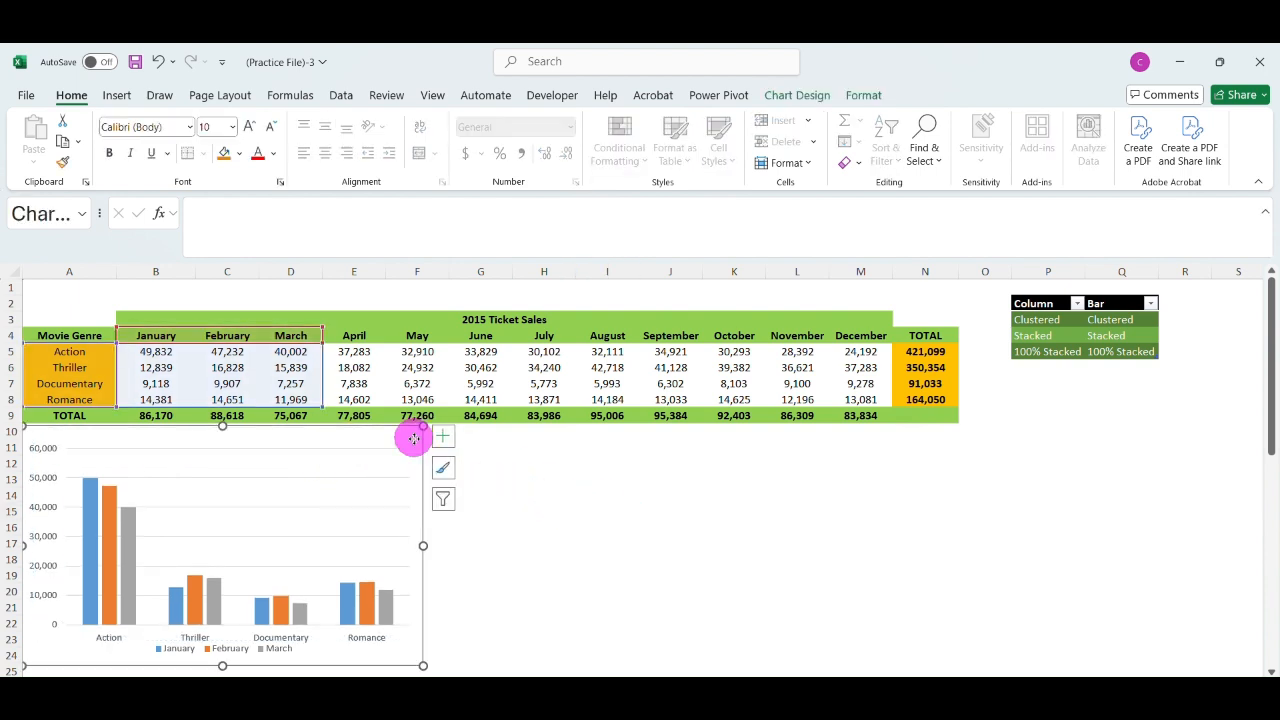
left_click(690, 574)
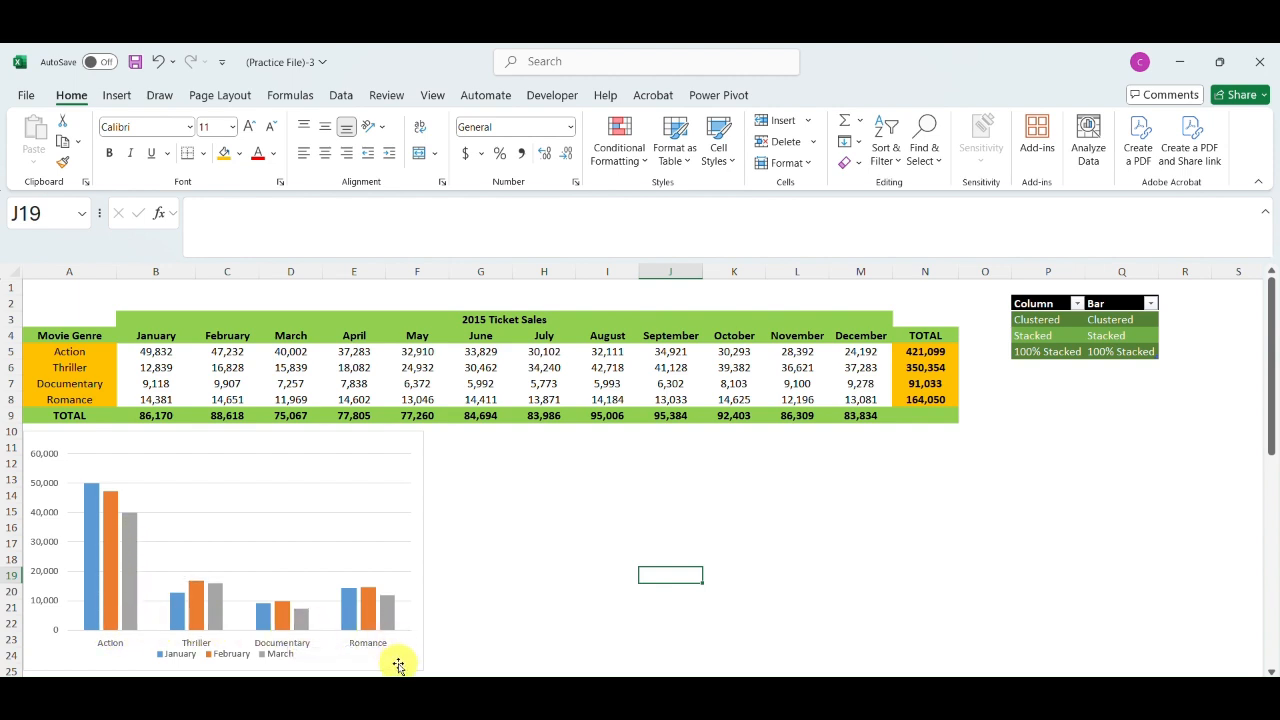
Add axis titles to the chart and name the vertical axis title Revenue.
left_click(413, 445)
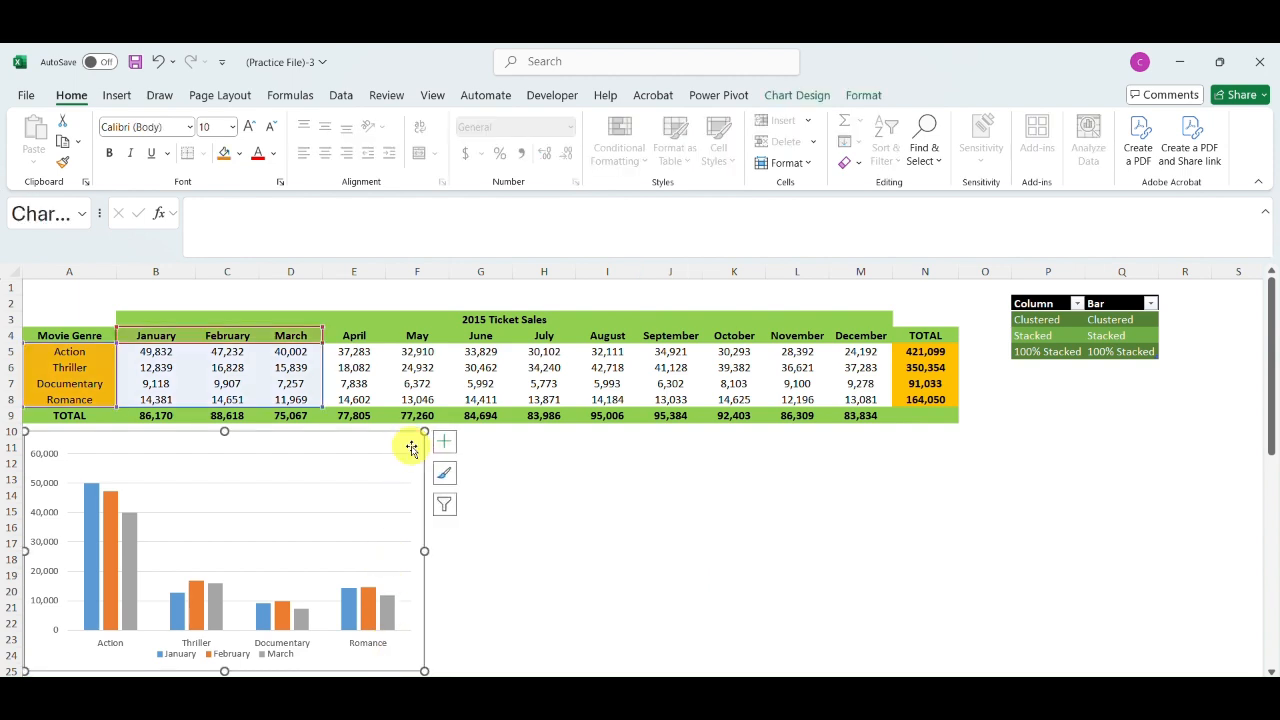
left_click(442, 448)
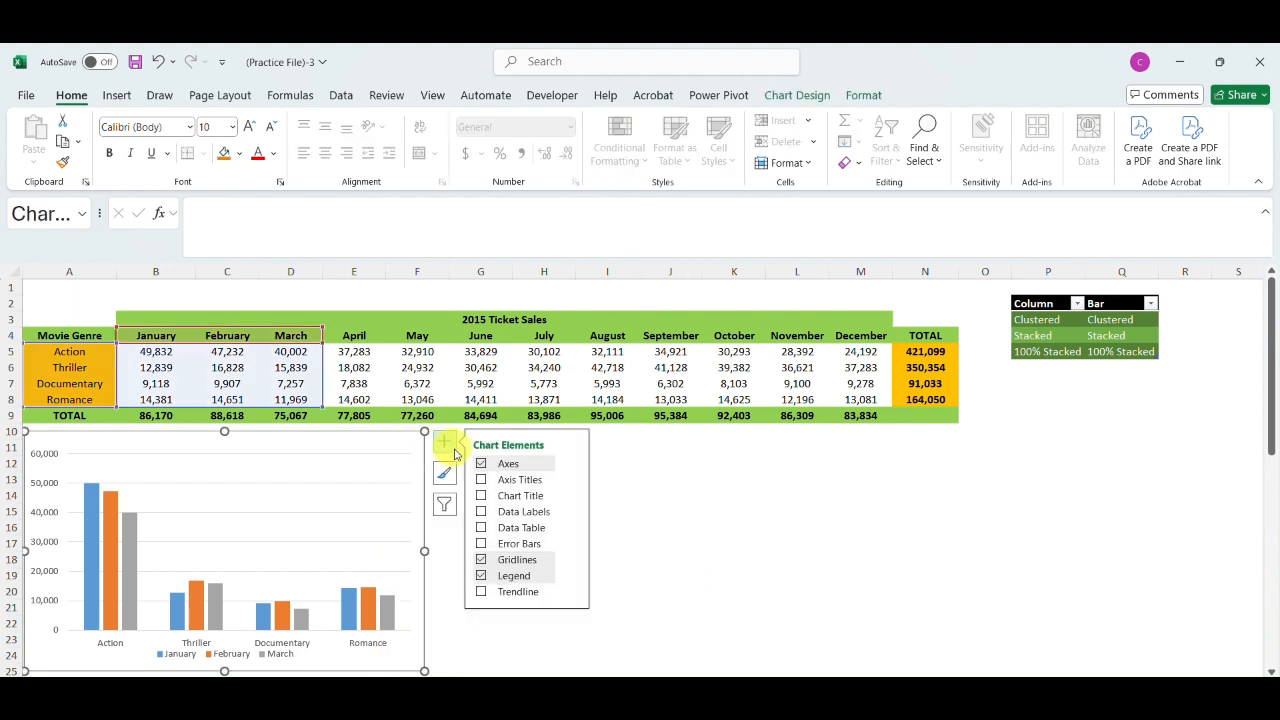
left_click(510, 485)
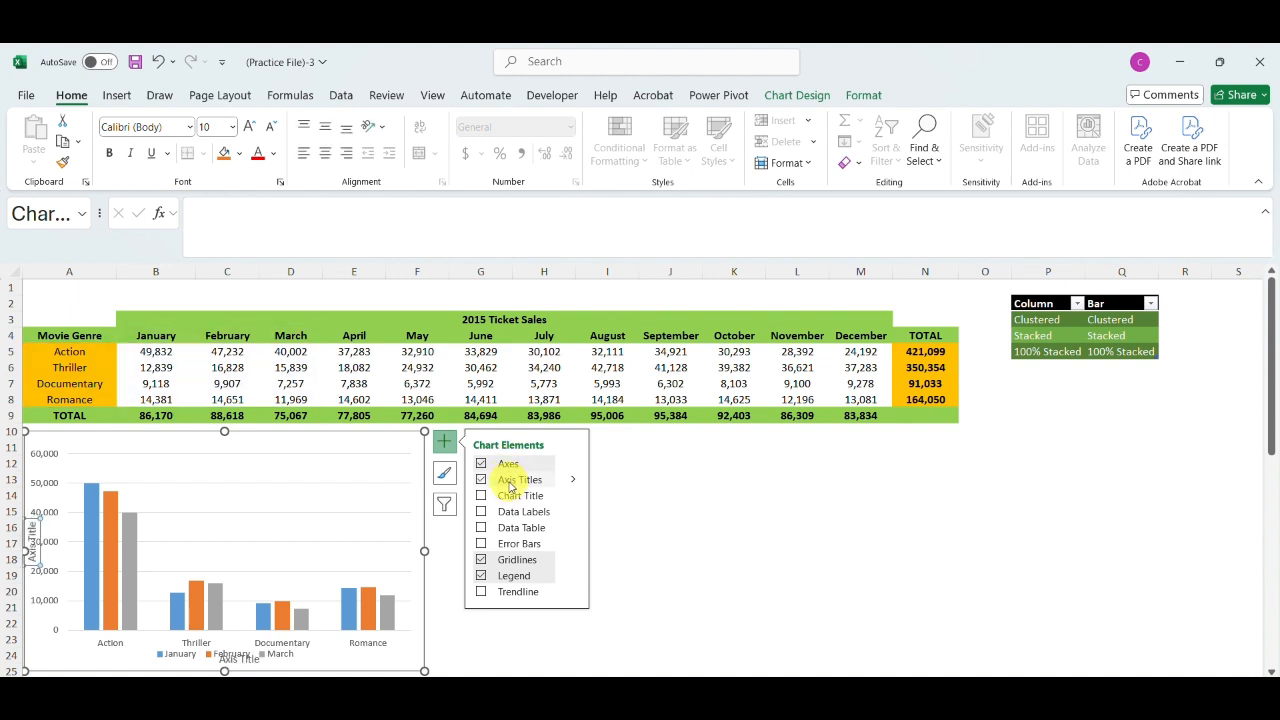
left_click(32, 548)
double_click(32, 548)
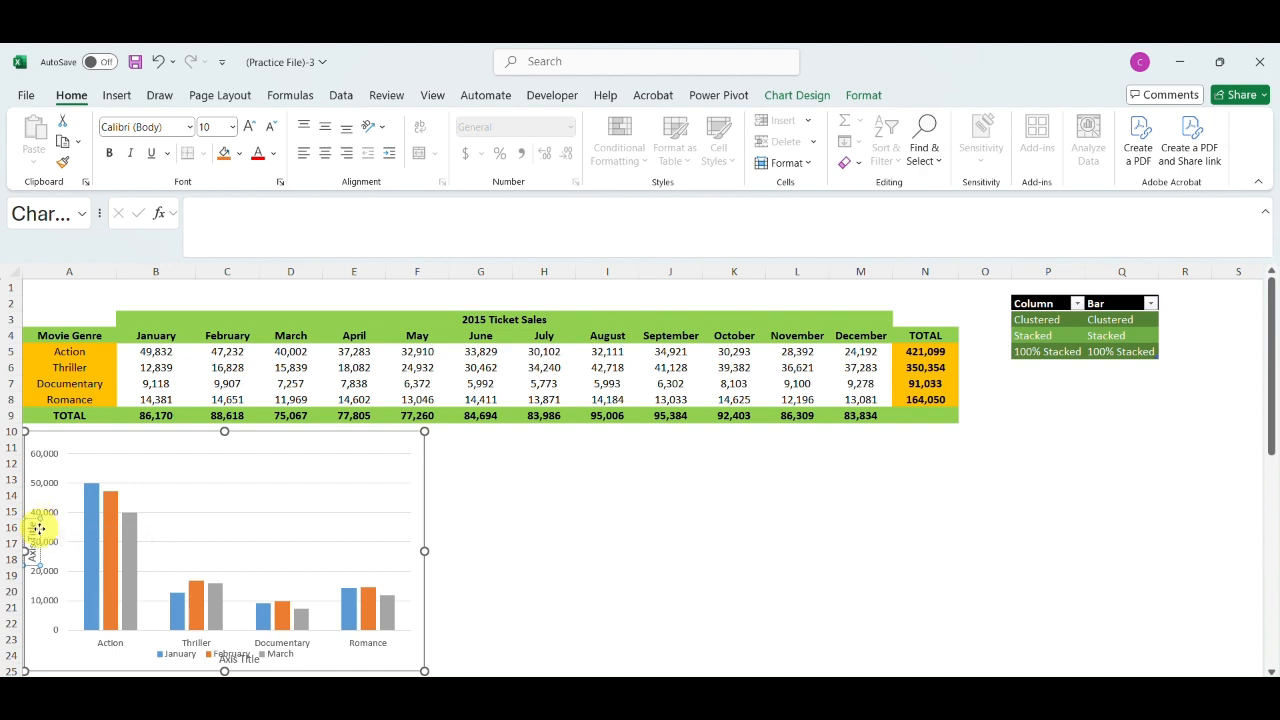
key("BackSpace")
type("Revenue")
left_click(274, 526)
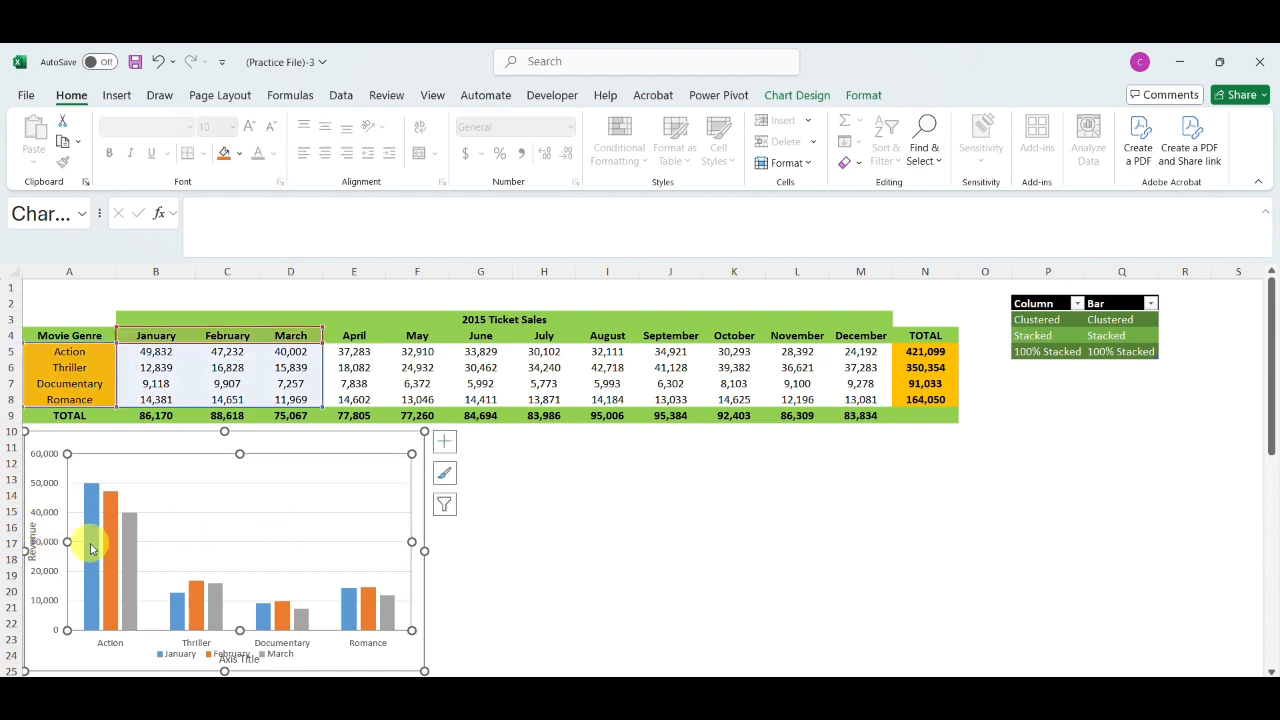
Widen the chart slightly towards column G.
left_click(426, 549)
left_click_drag(426, 549, 438, 550)
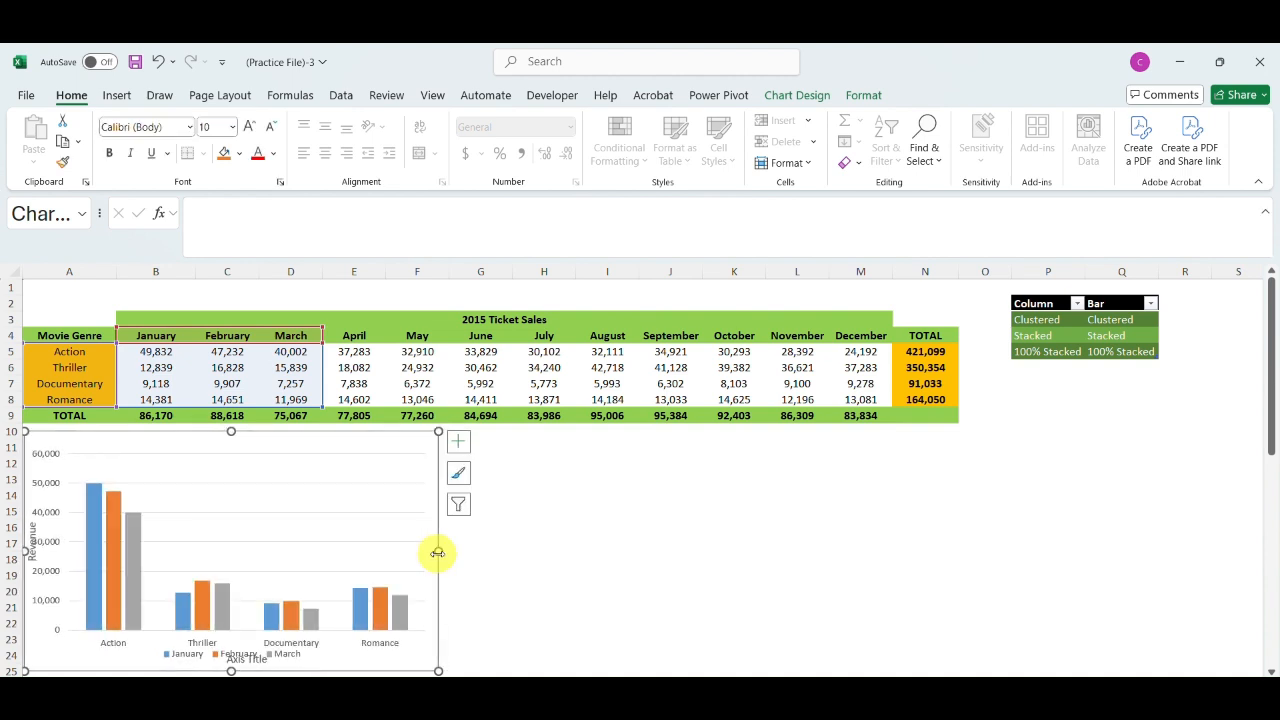
Delete the Revenue axis title and turn off the remaining axis titles on the chart.
left_click(33, 553)
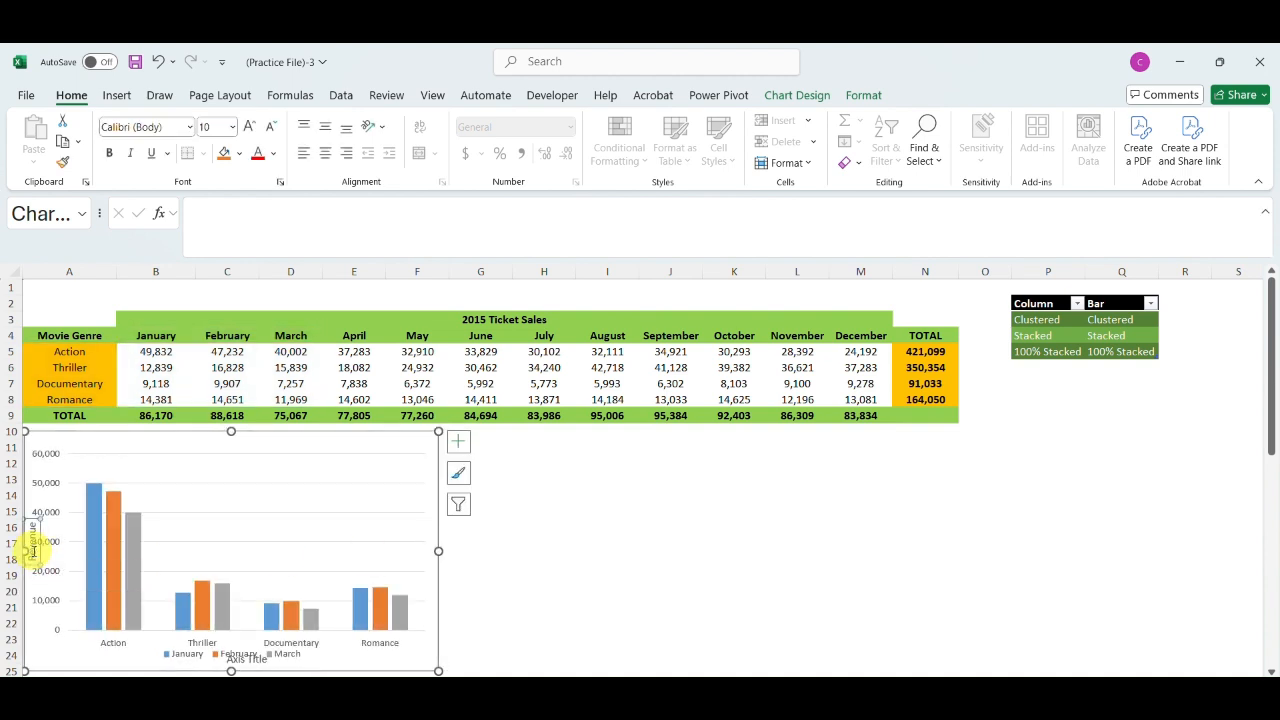
key("Delete")
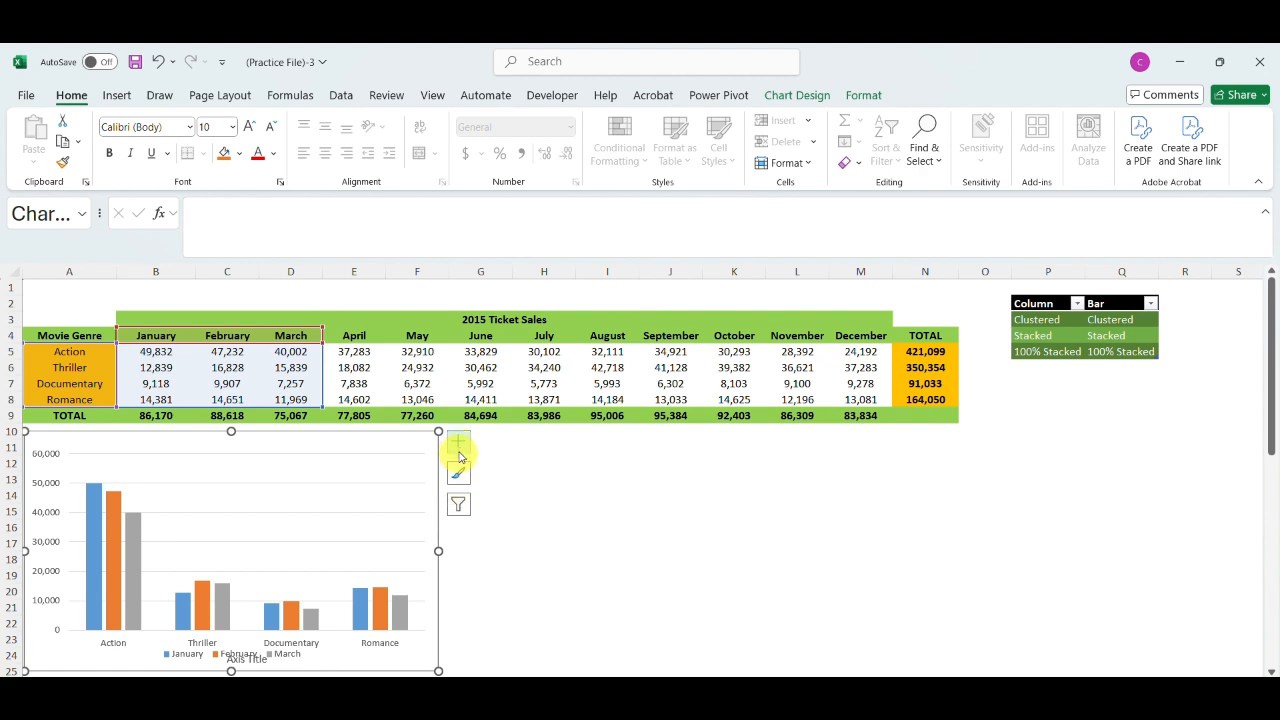
left_click(458, 444)
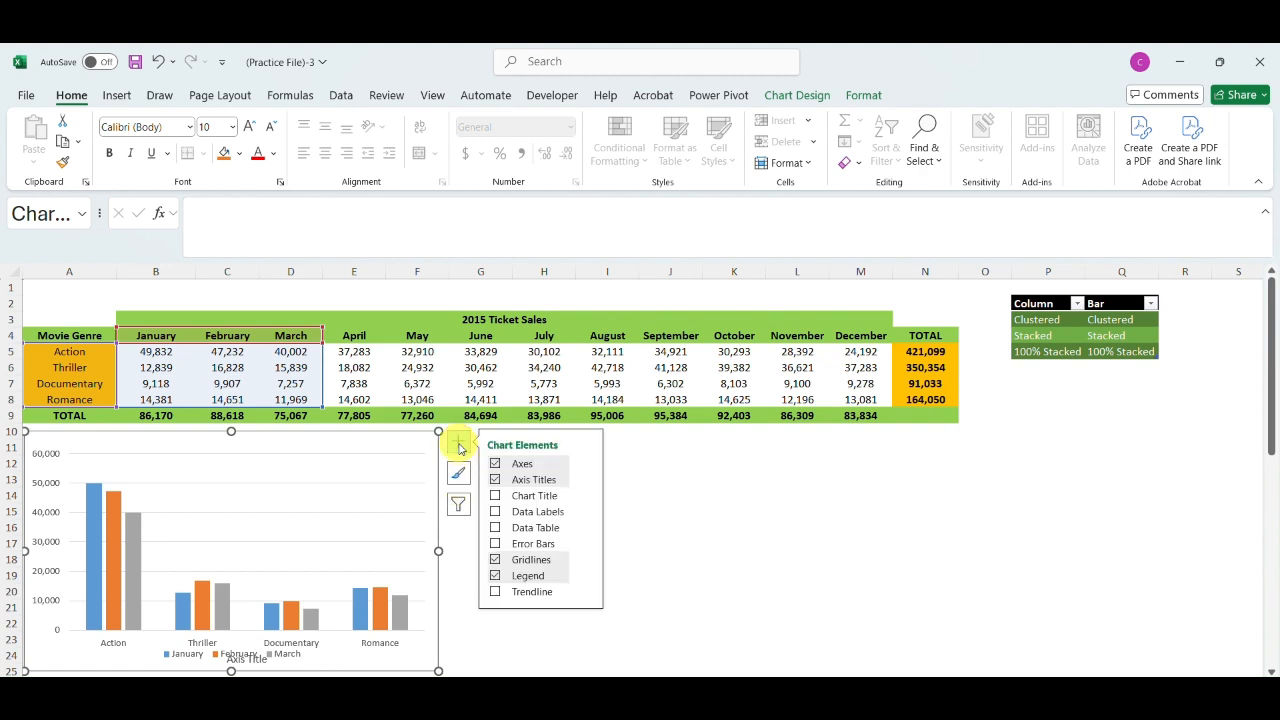
left_click(495, 482)
Try out the chart title, data labels and data table elements on the column chart.
left_click(496, 497)
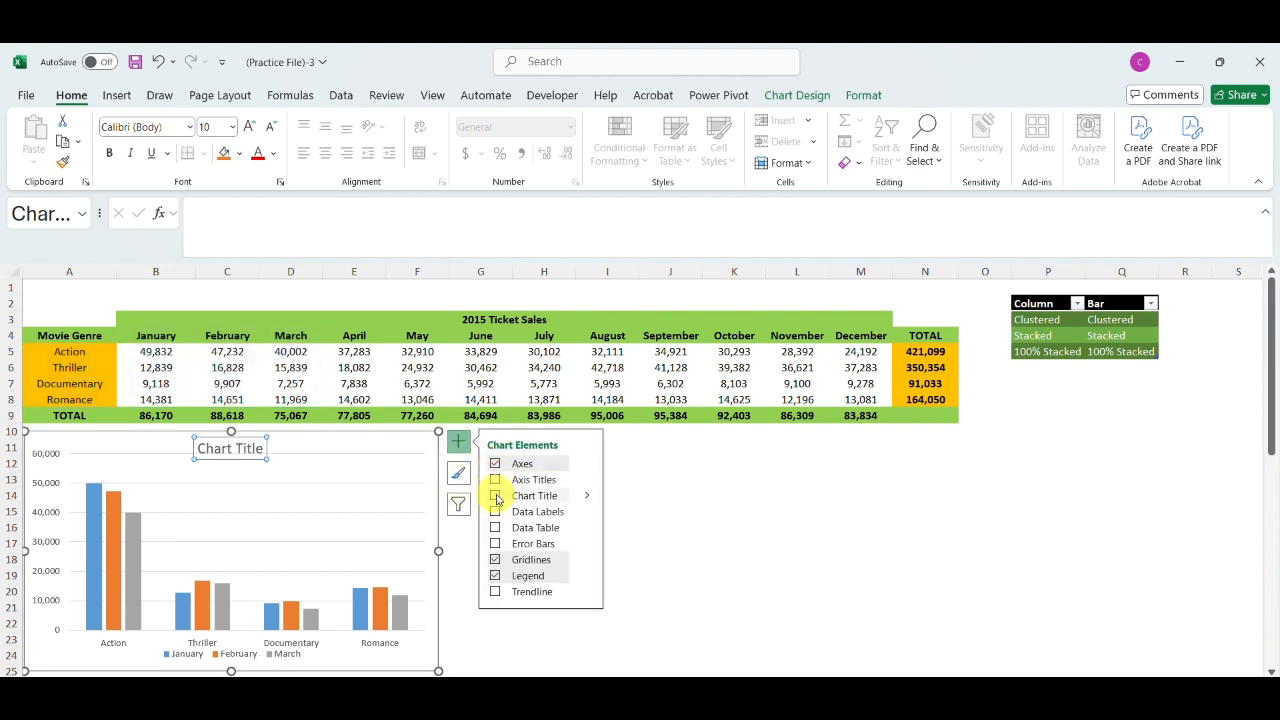
left_click(496, 497)
left_click(496, 513)
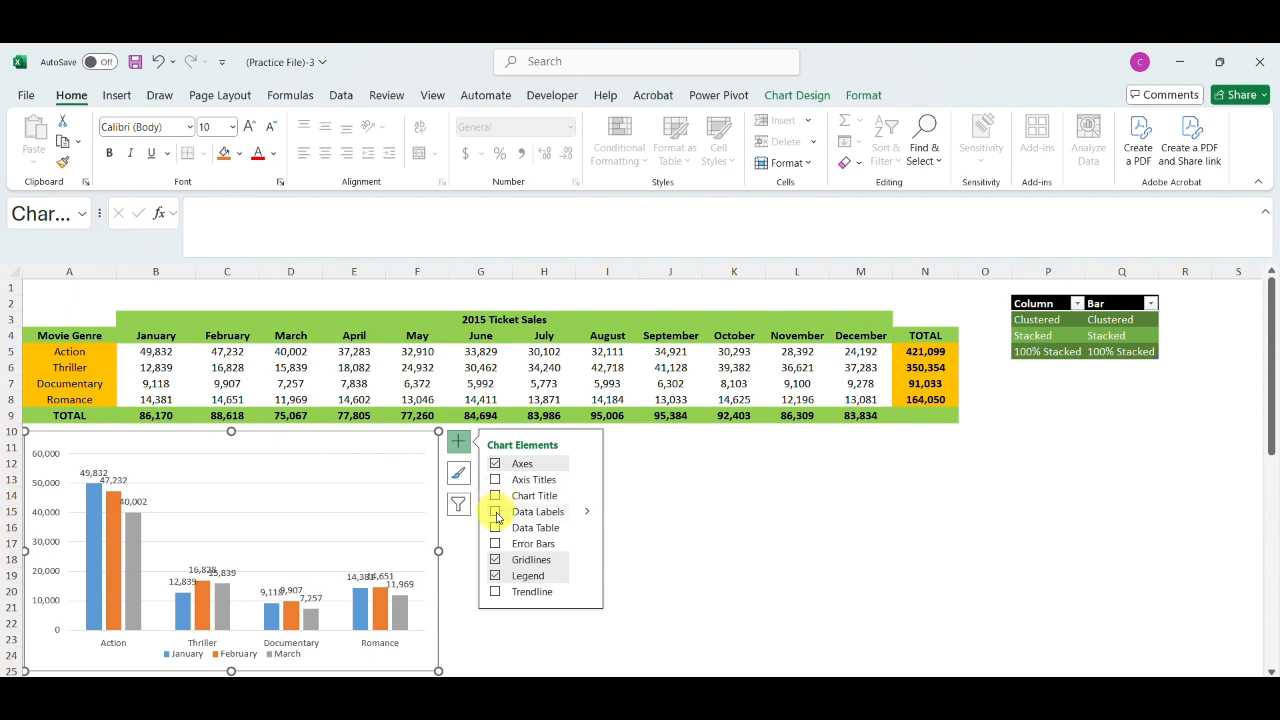
left_click(495, 527)
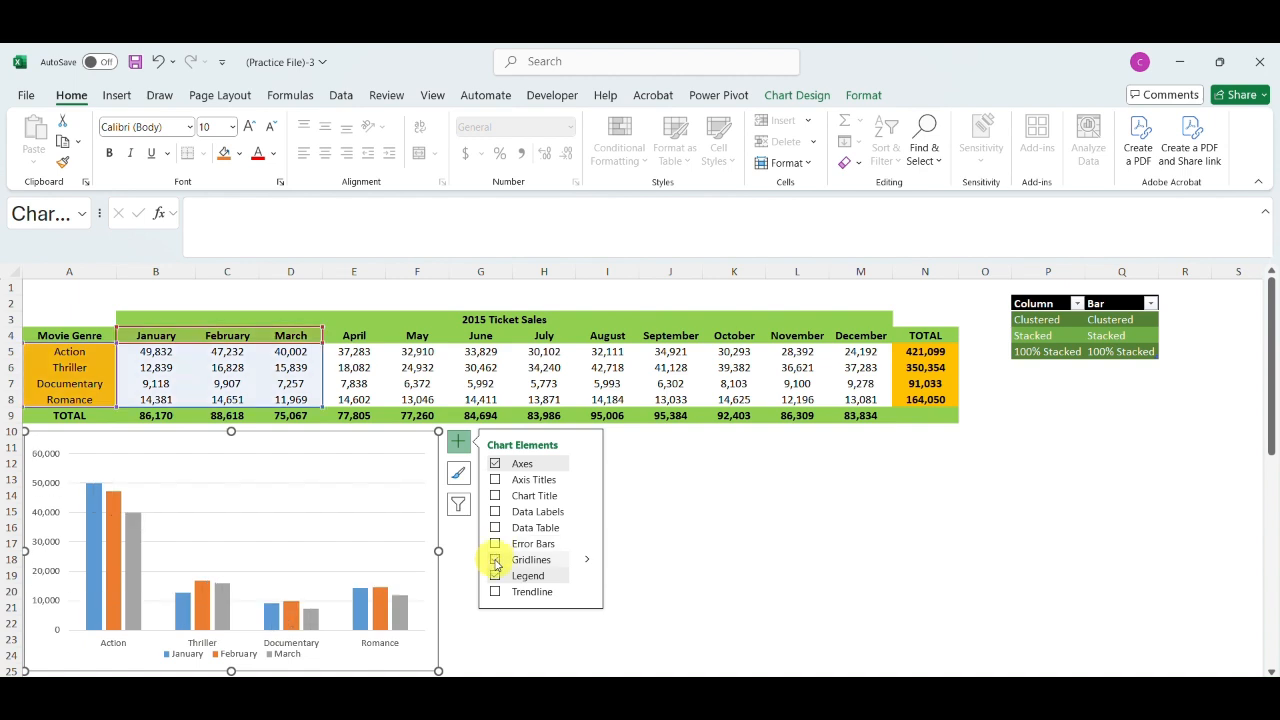
Toggle the clustered column chart's gridlines and legend off and back on, then open and cancel adding a trendline.
left_click(496, 562)
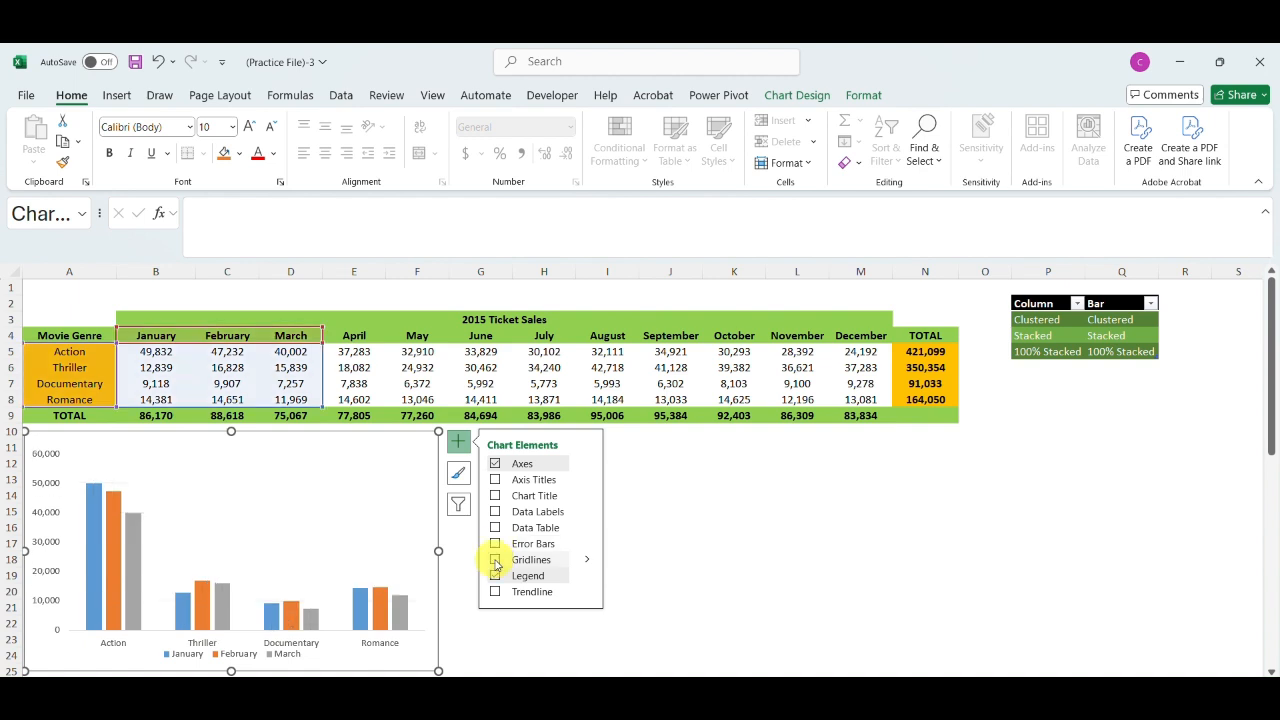
left_click(496, 562)
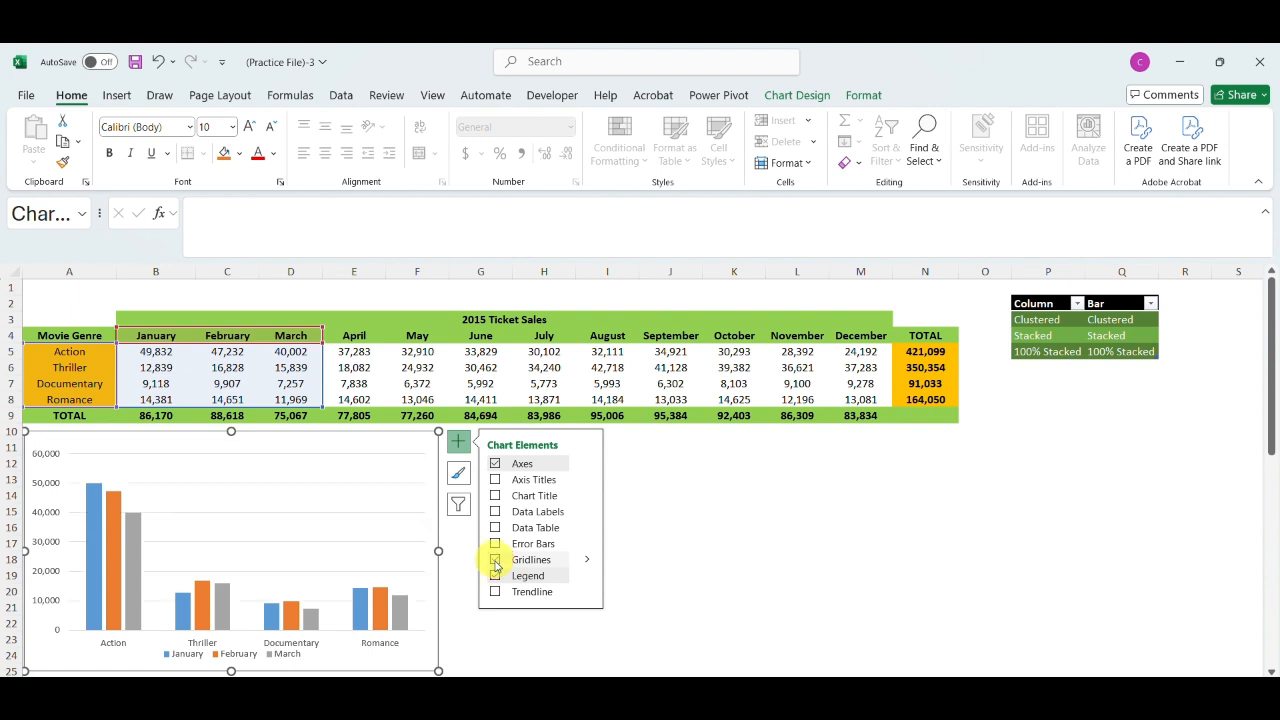
left_click(496, 577)
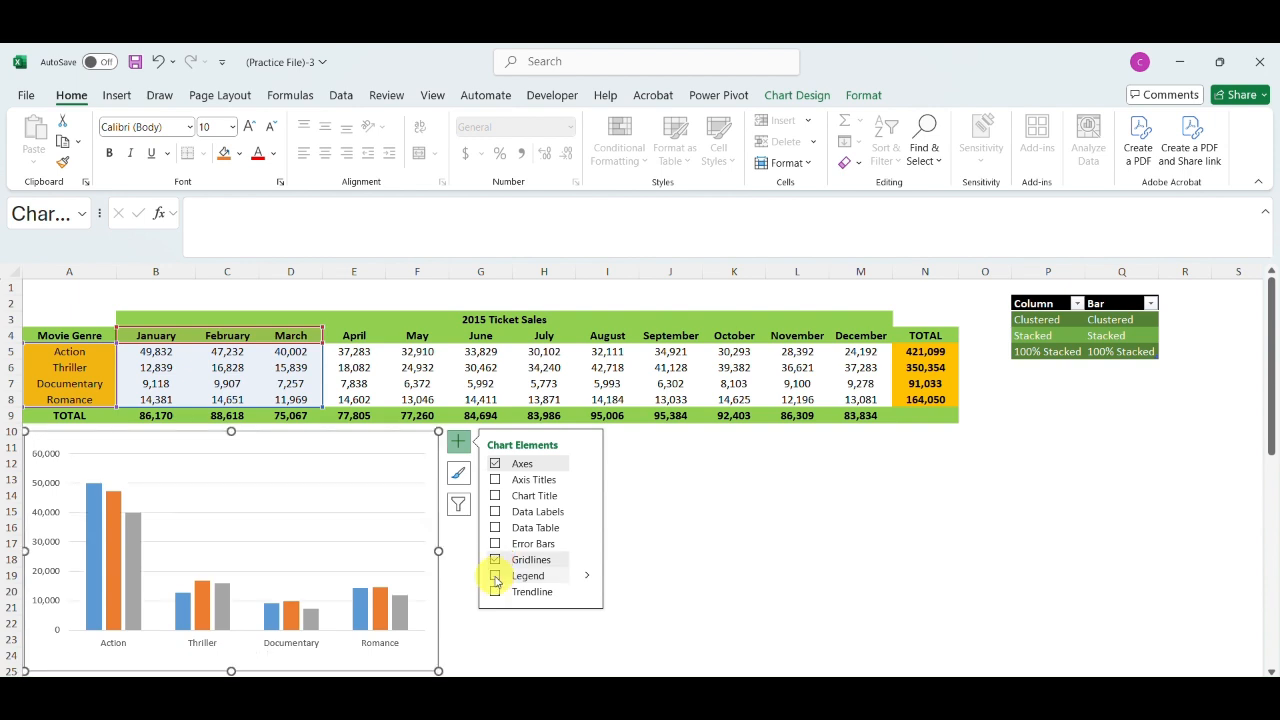
left_click(496, 577)
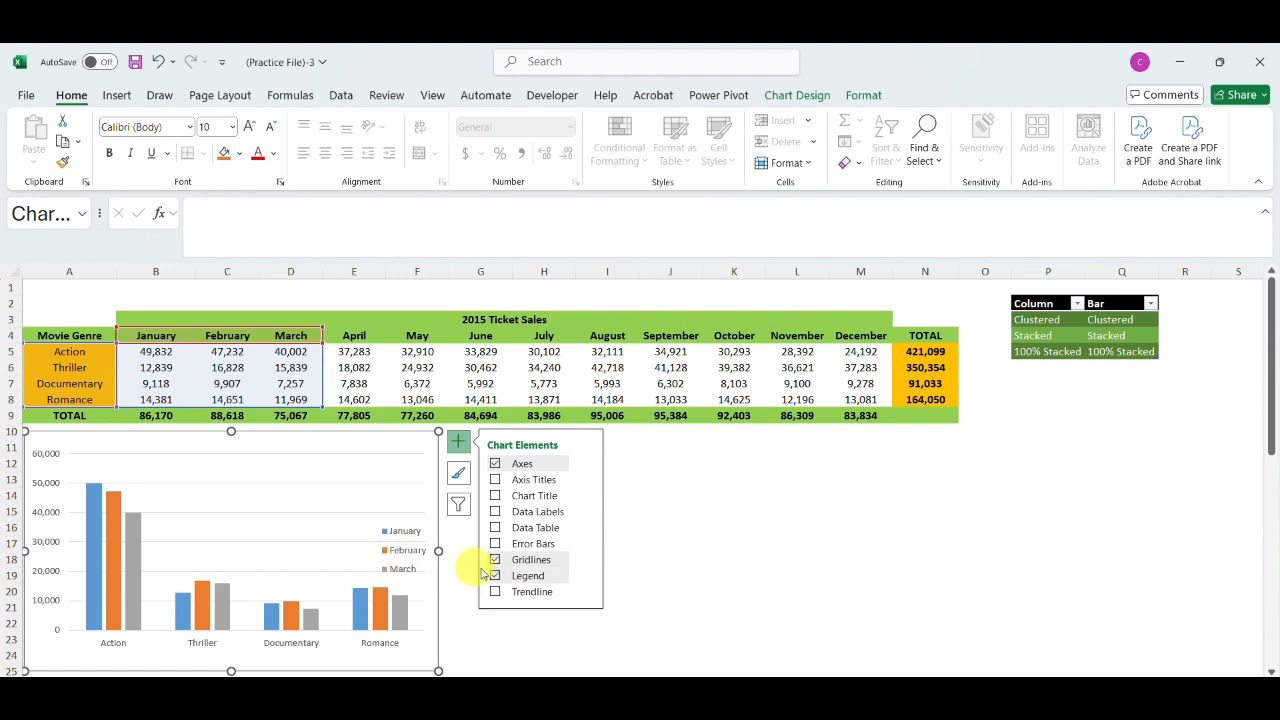
left_click(495, 577)
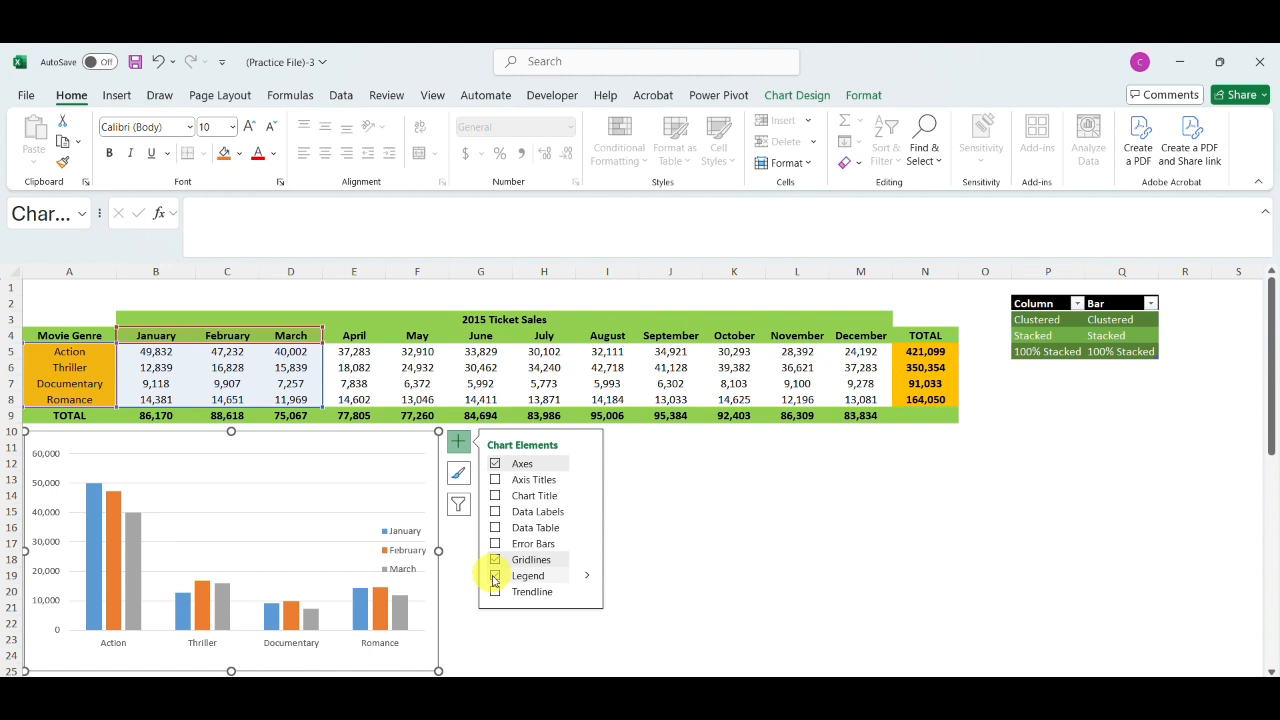
left_click(495, 592)
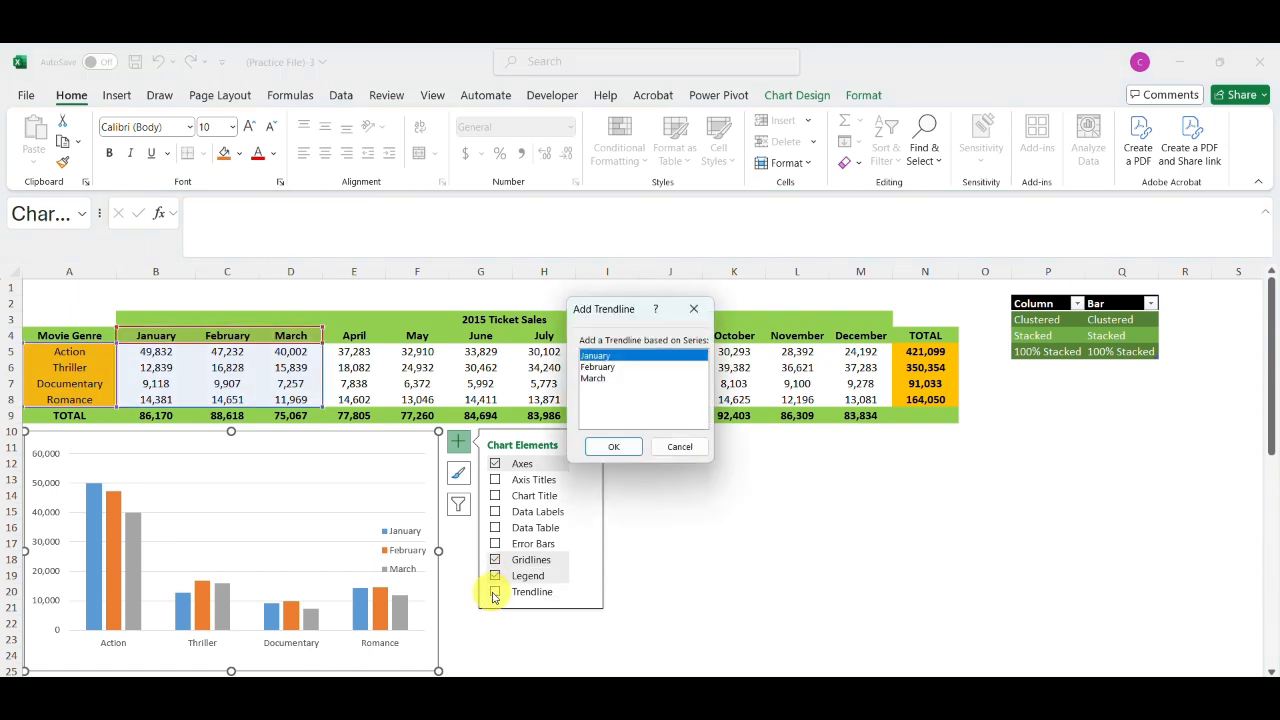
left_click(680, 447)
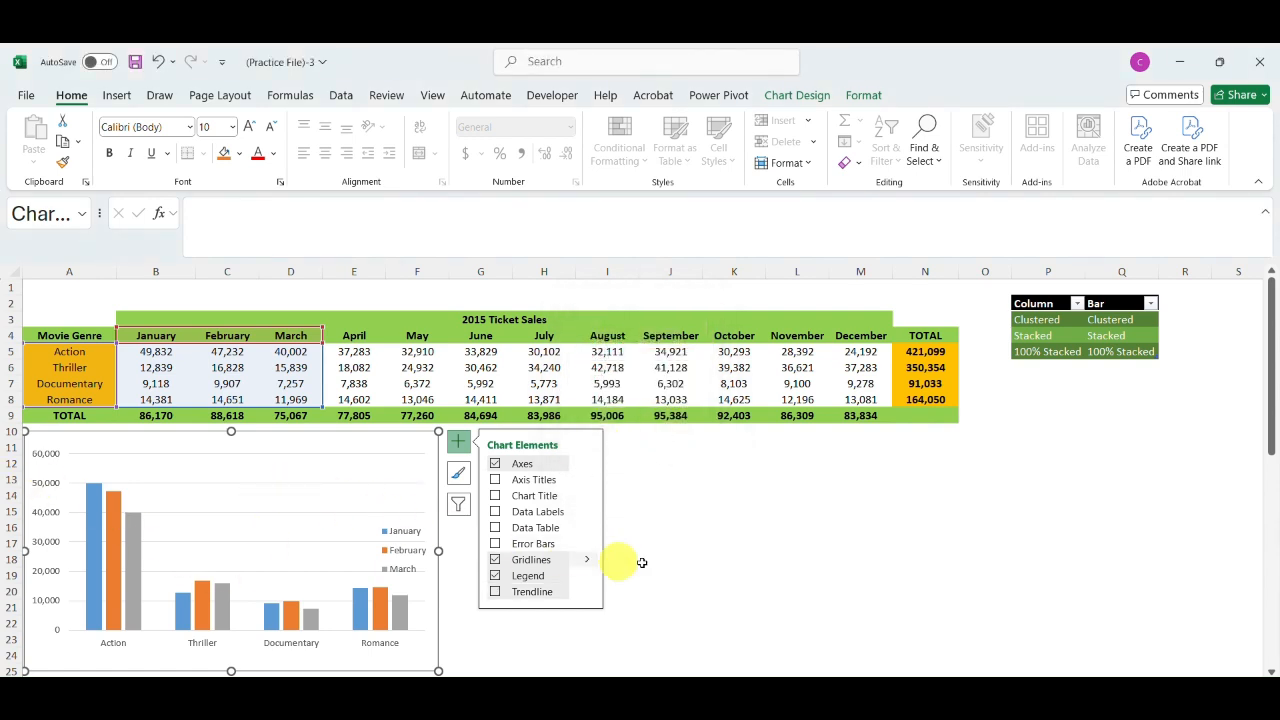
left_click(730, 563)
Examine the January to March columns of each movie genre in the clustered column chart.
left_click(403, 456)
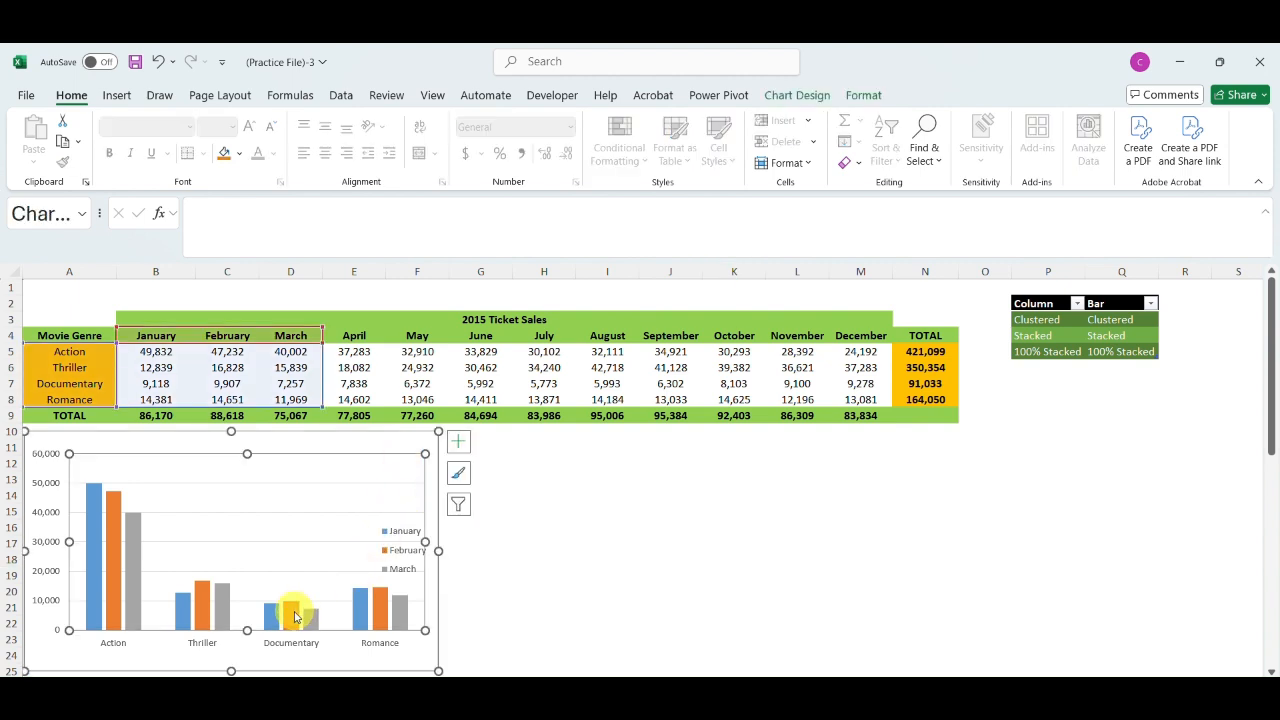
left_click(101, 663)
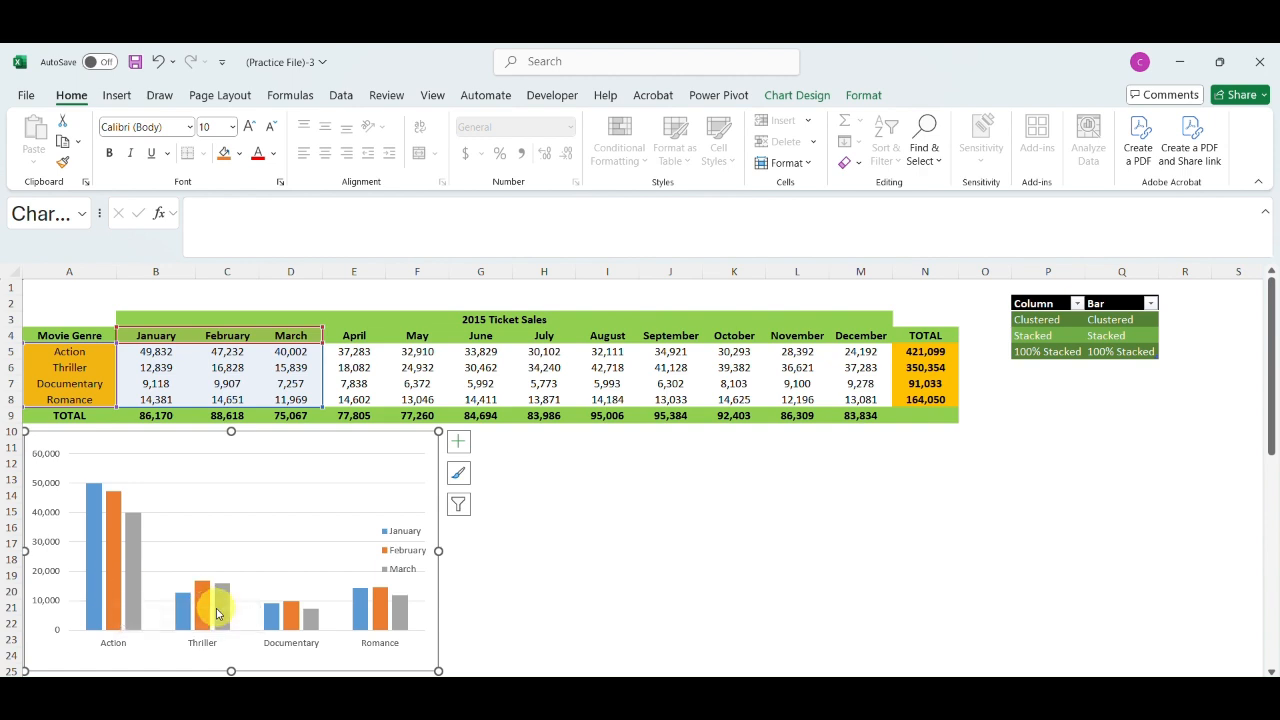
mouse_move(199, 601)
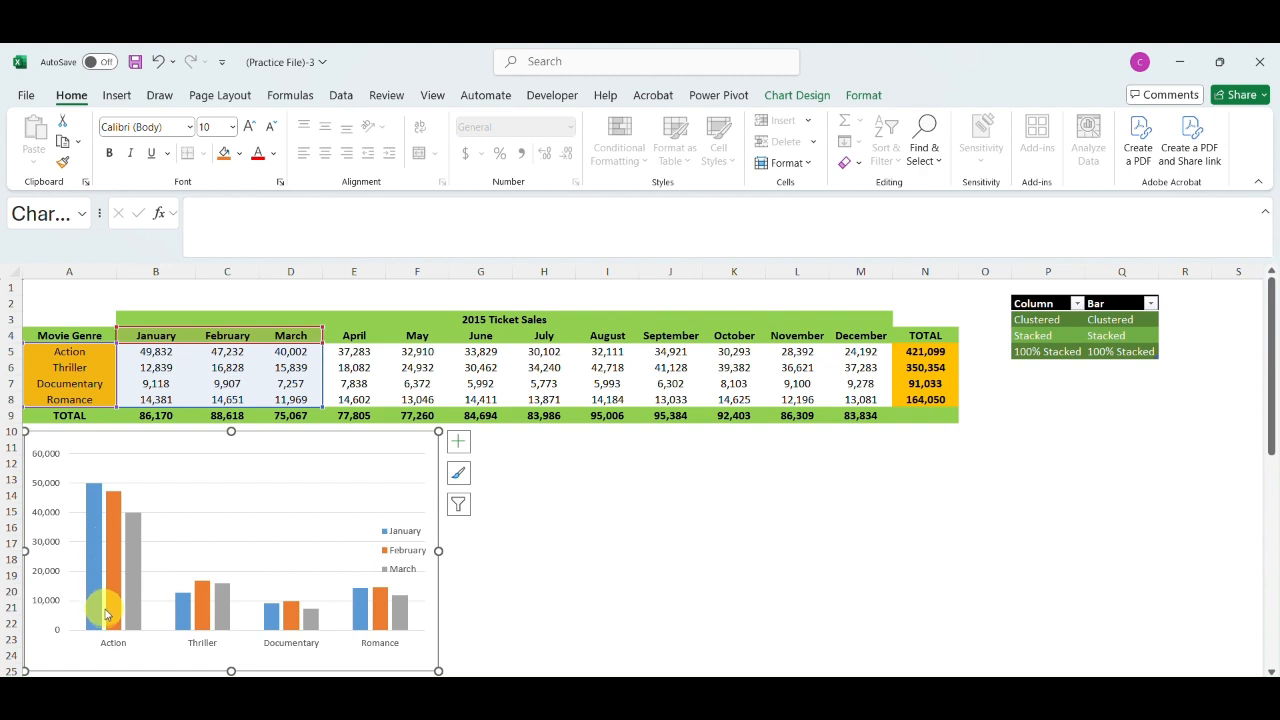
mouse_move(107, 617)
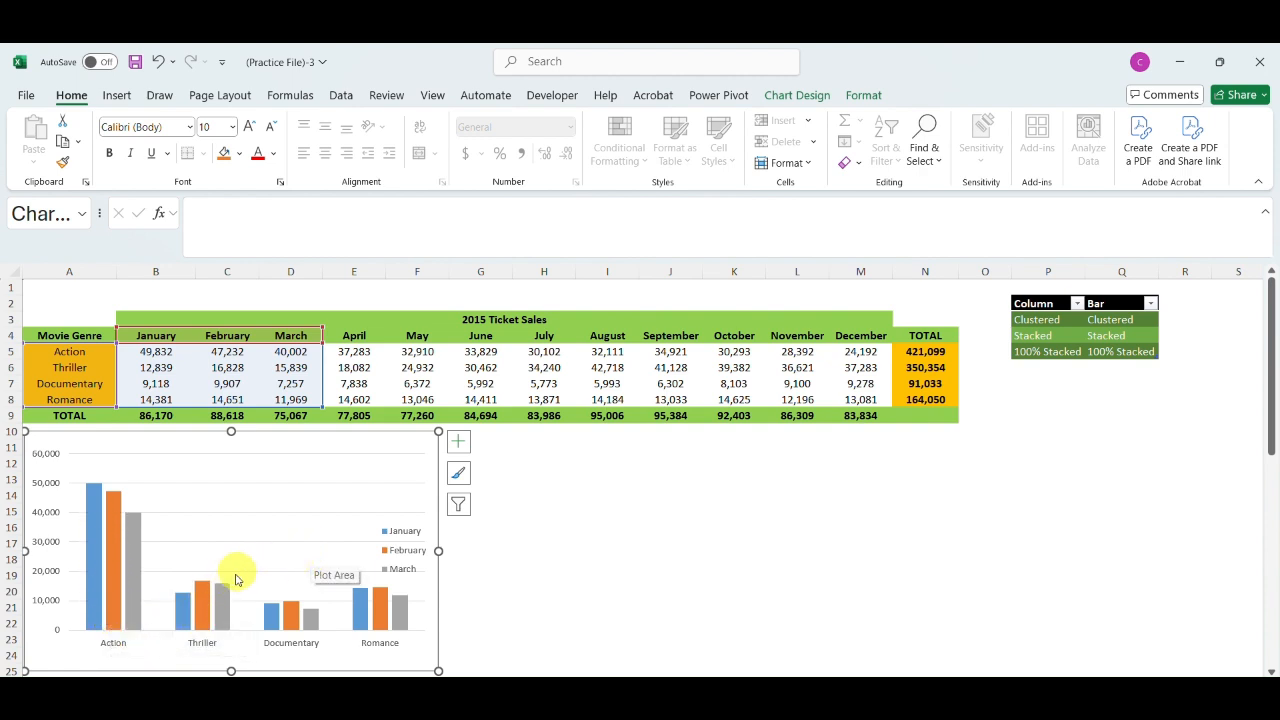
mouse_move(388, 620)
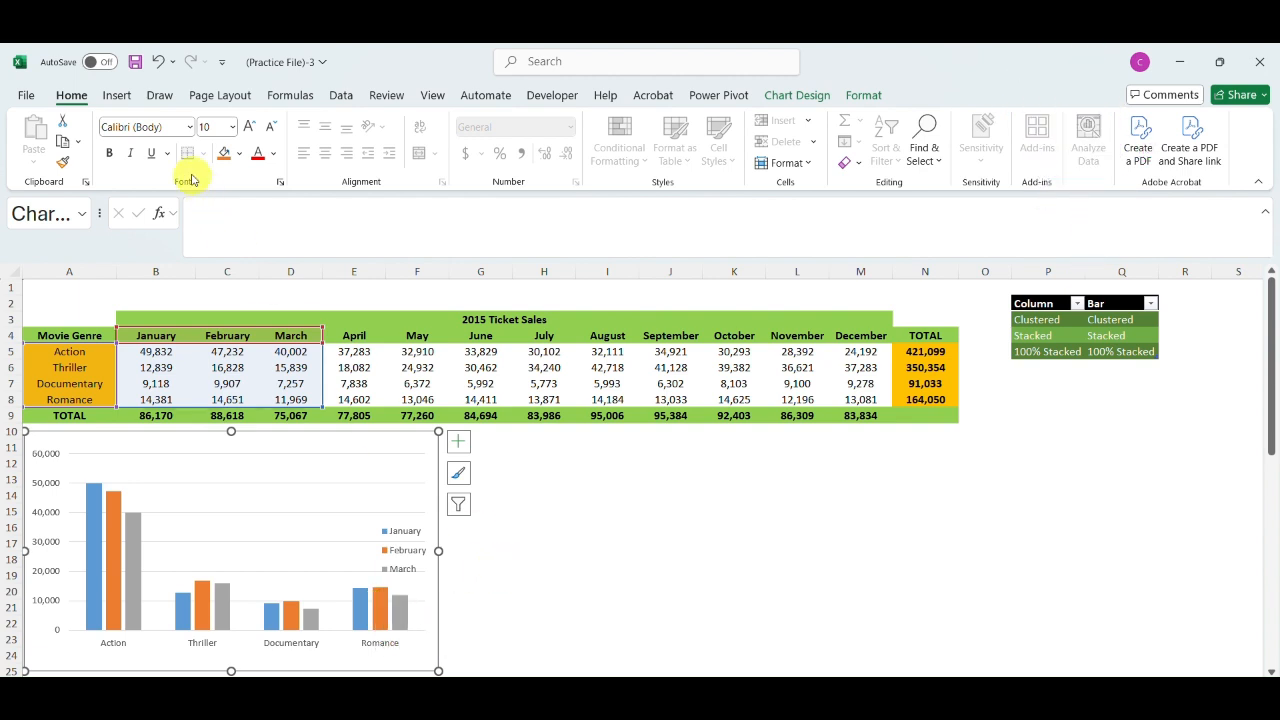
left_click(116, 95)
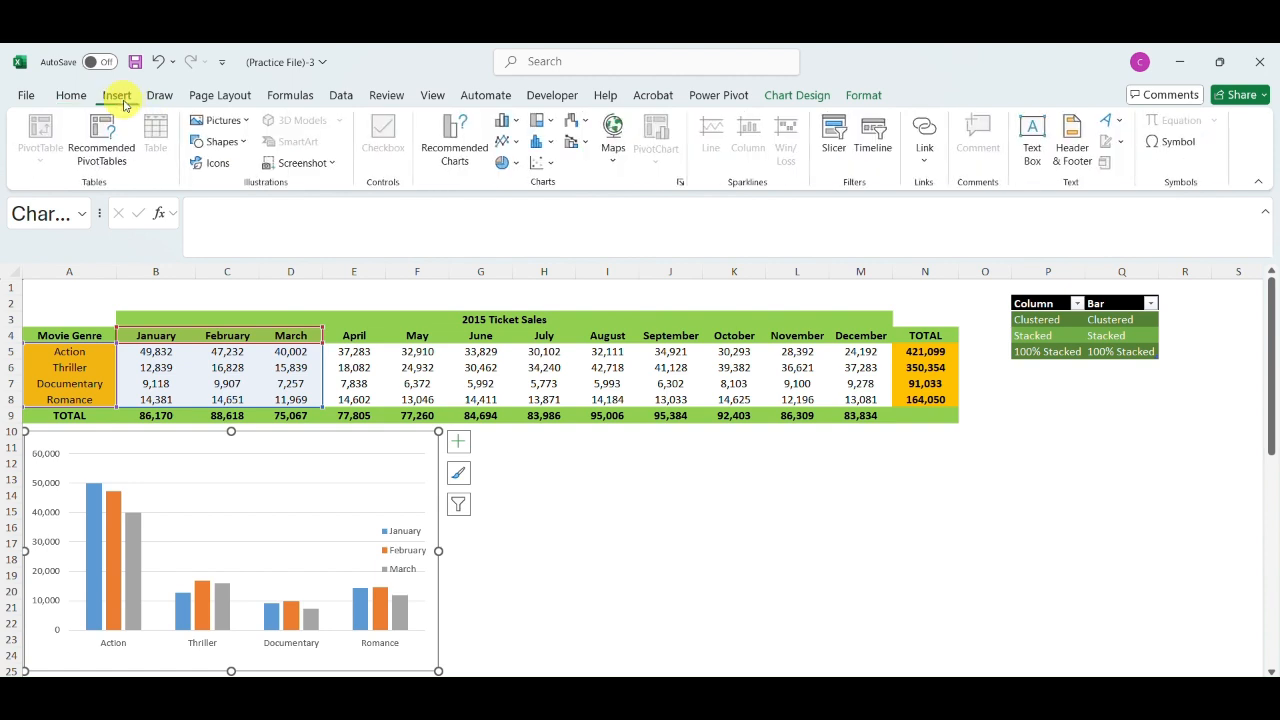
left_click(516, 121)
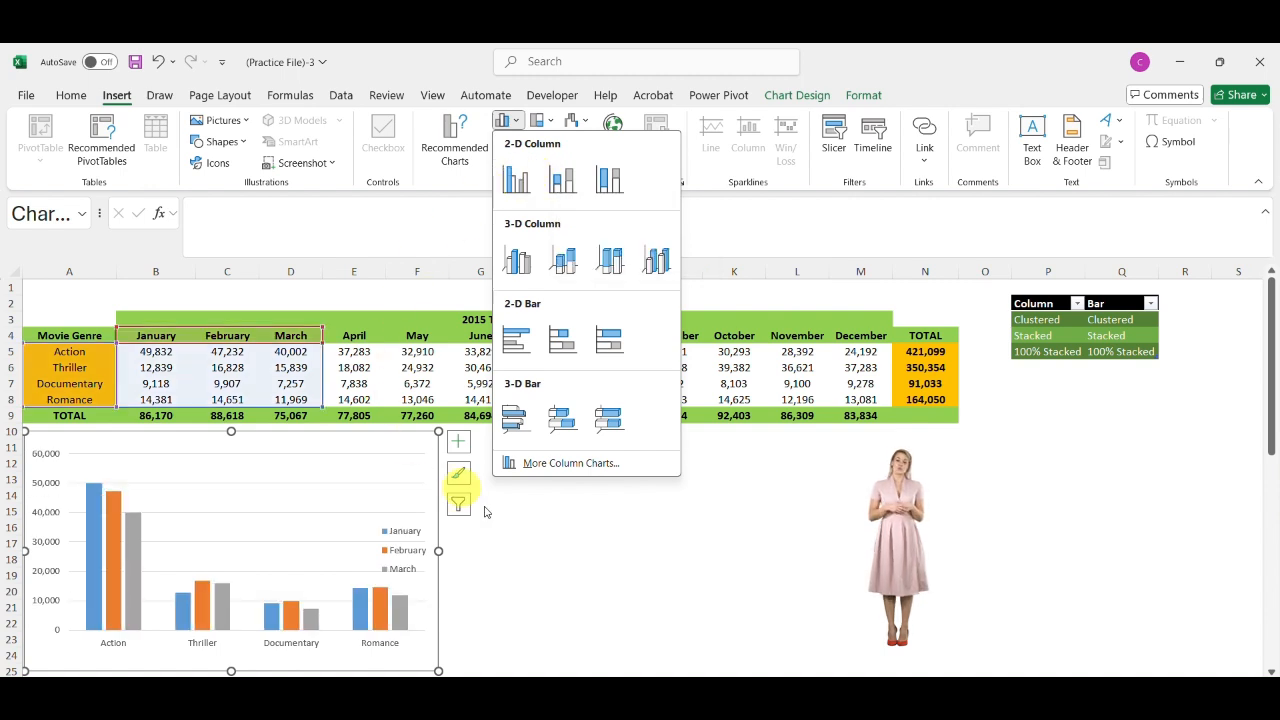
left_click(571, 603)
key("Escape")
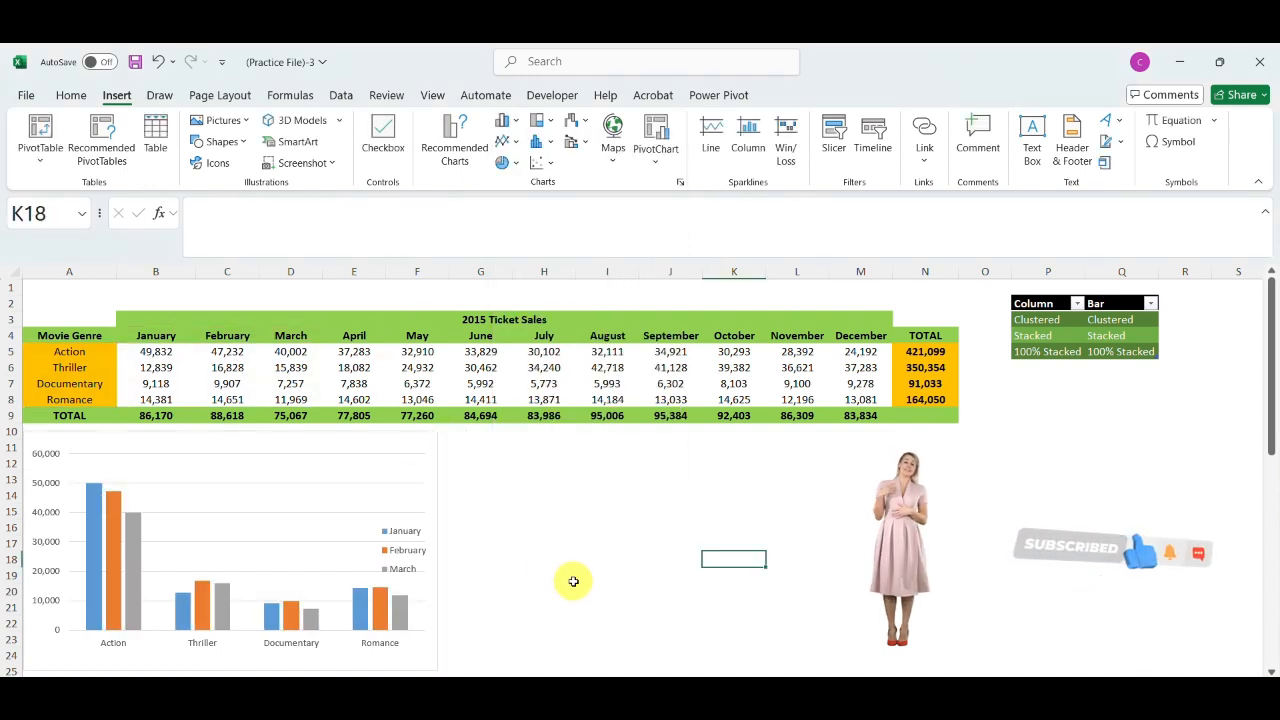
Insert a 2-D stacked column chart from A4:D8 and place it beside the clustered column chart, just below the table.
left_click(57, 335)
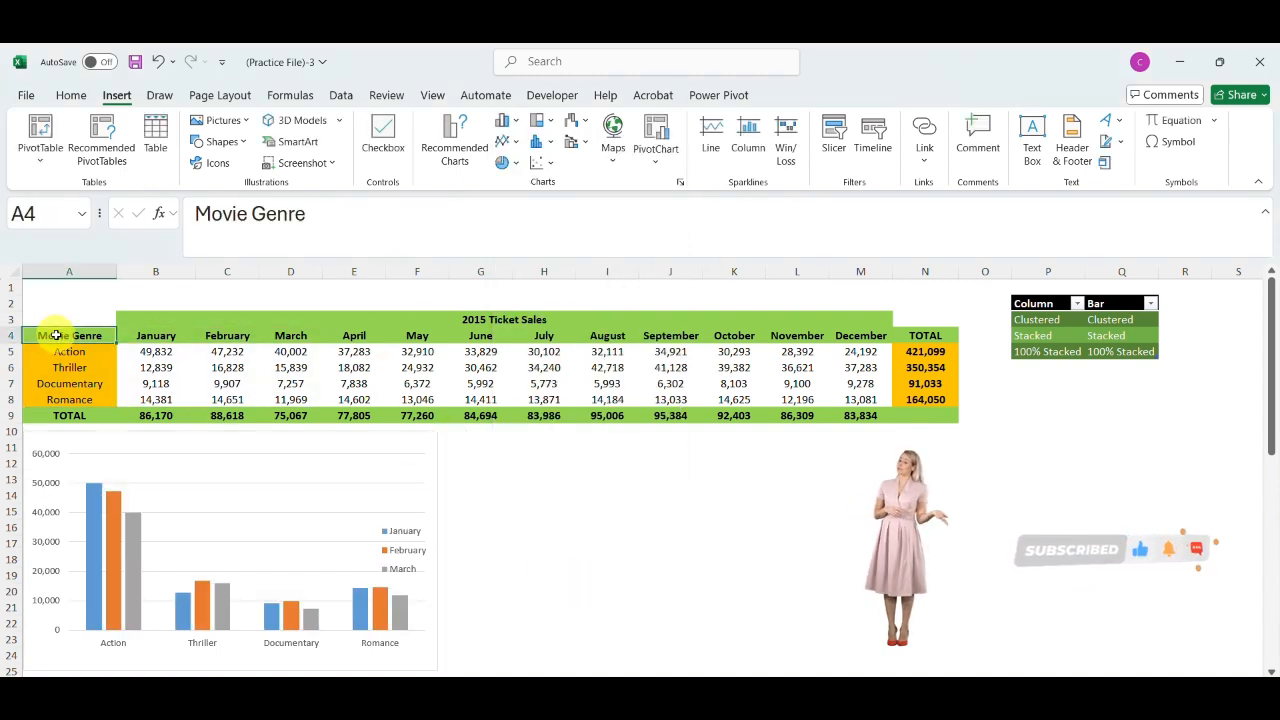
key("shift+Right")
key("shift+Right")
key("shift+Right")
key("shift+Down")
key("shift+Down")
key("shift+Down")
key("shift+Down")
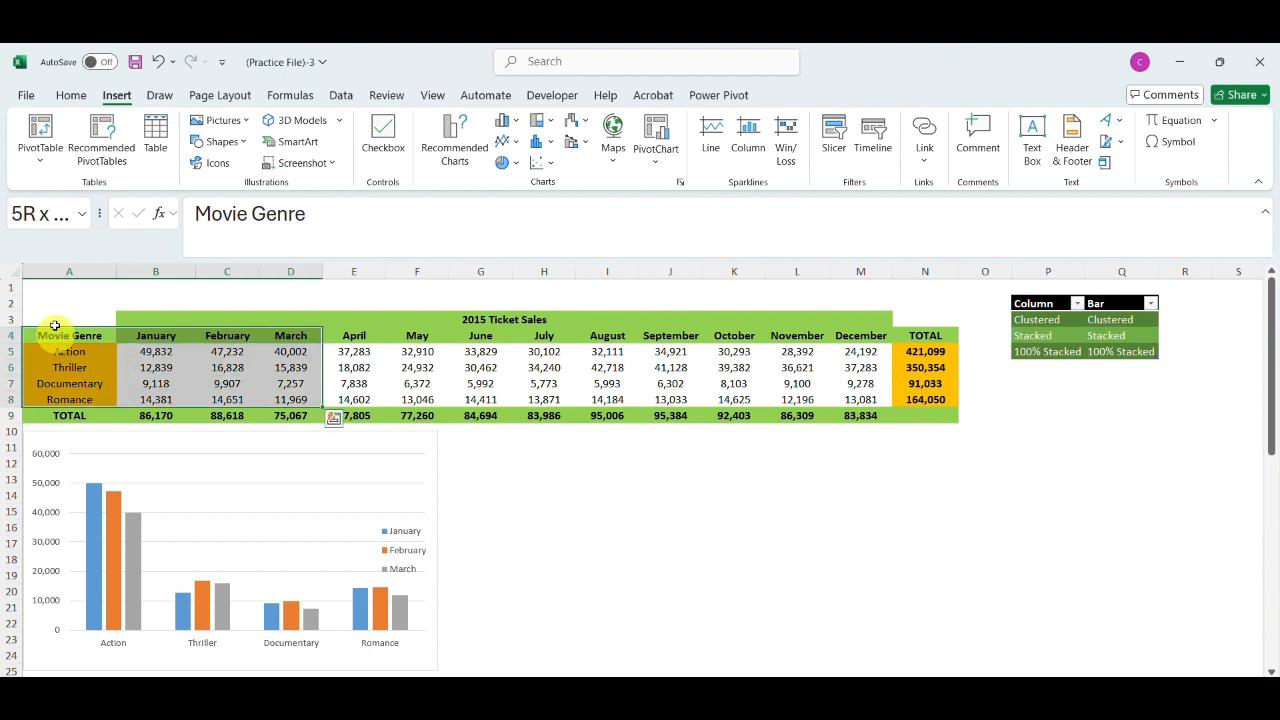
left_click(517, 129)
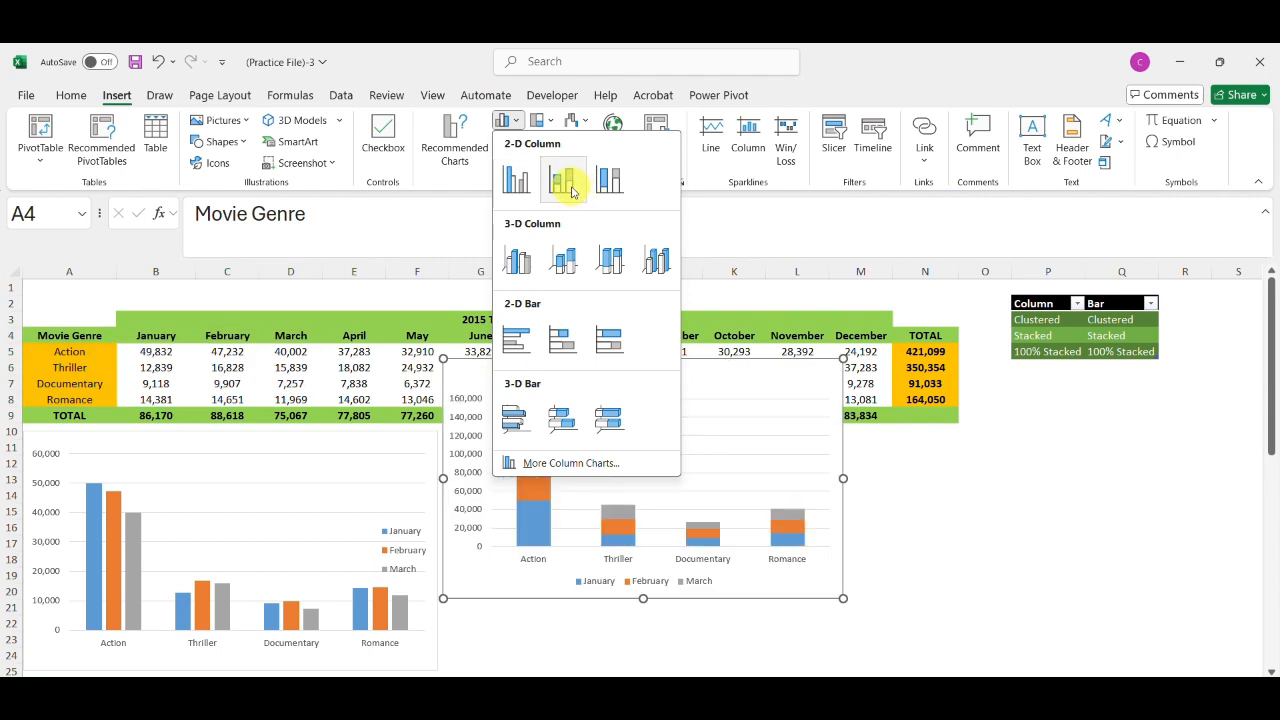
left_click(573, 192)
left_click_drag(722, 370, 726, 446)
left_click(940, 480)
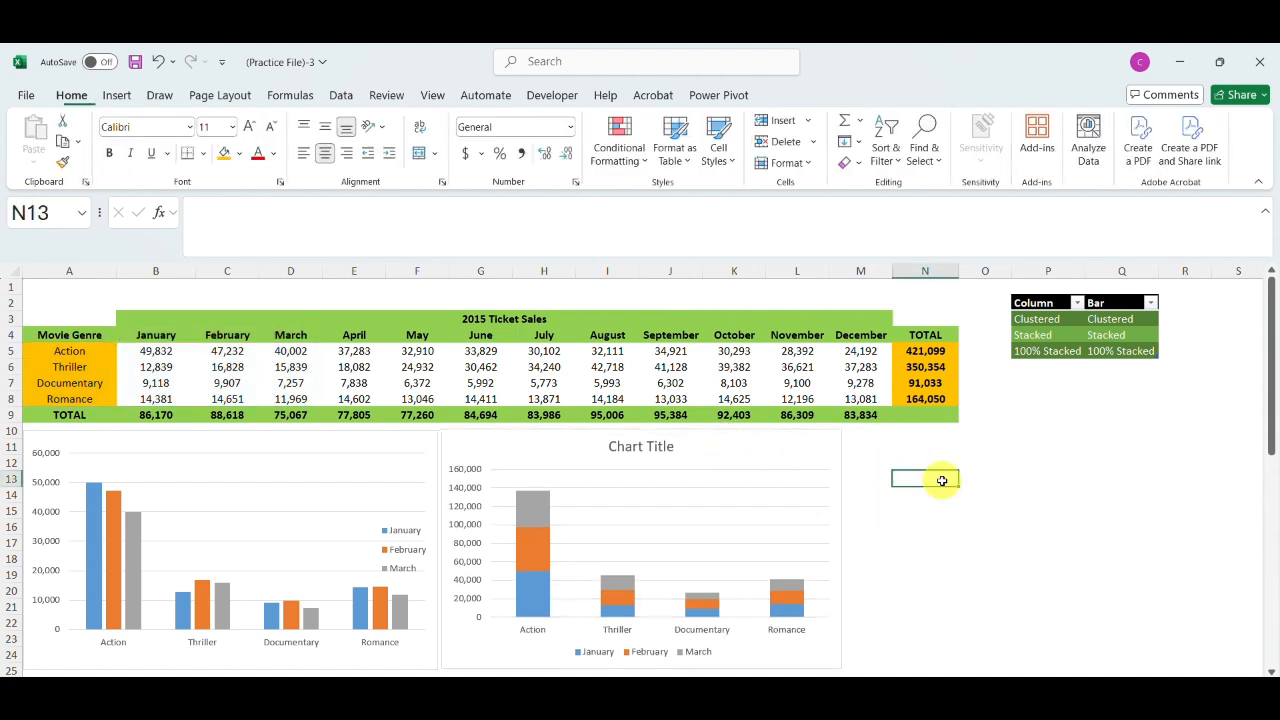
Delete the stacked column chart's title and look over its stacked monthly values for each genre.
left_click(661, 447)
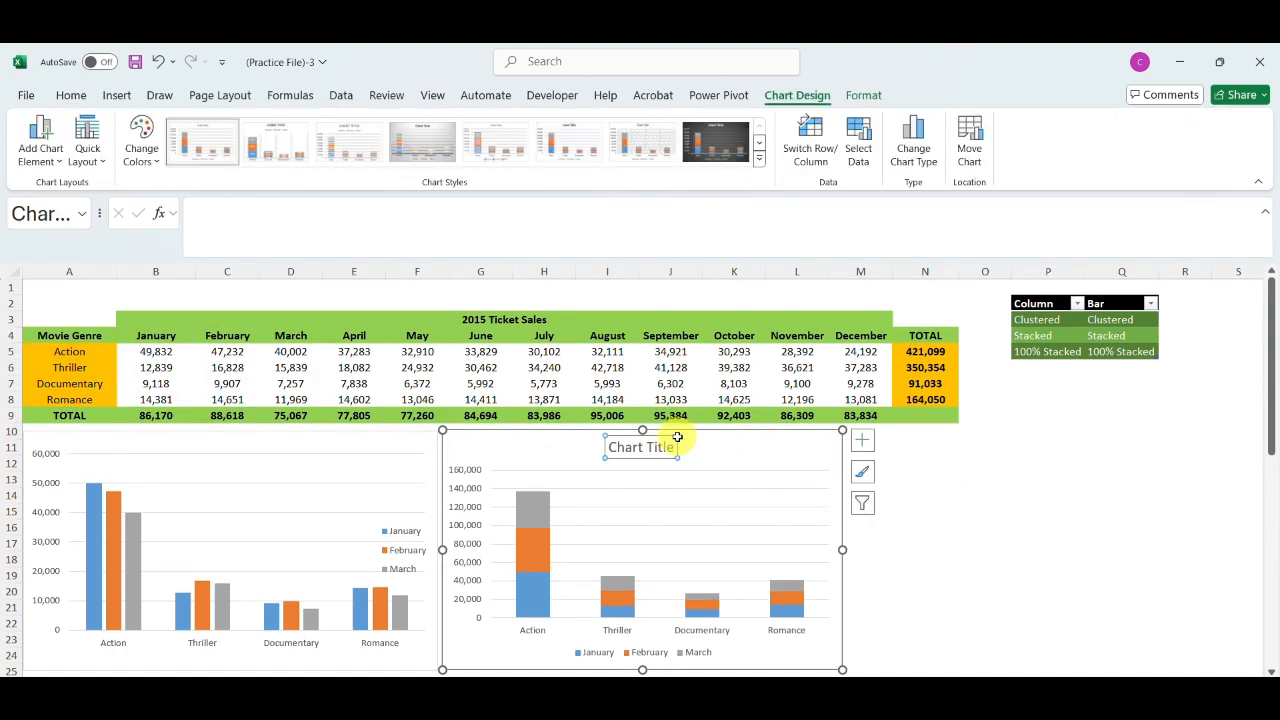
key("Delete")
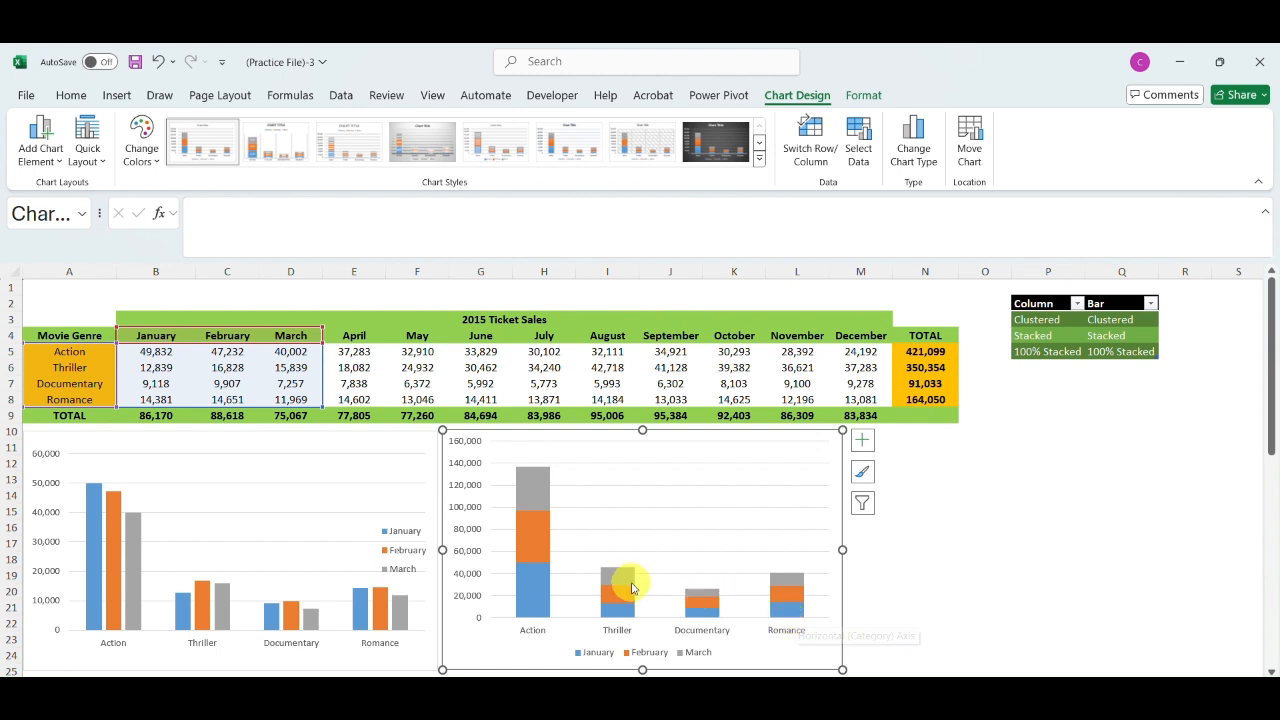
mouse_move(632, 578)
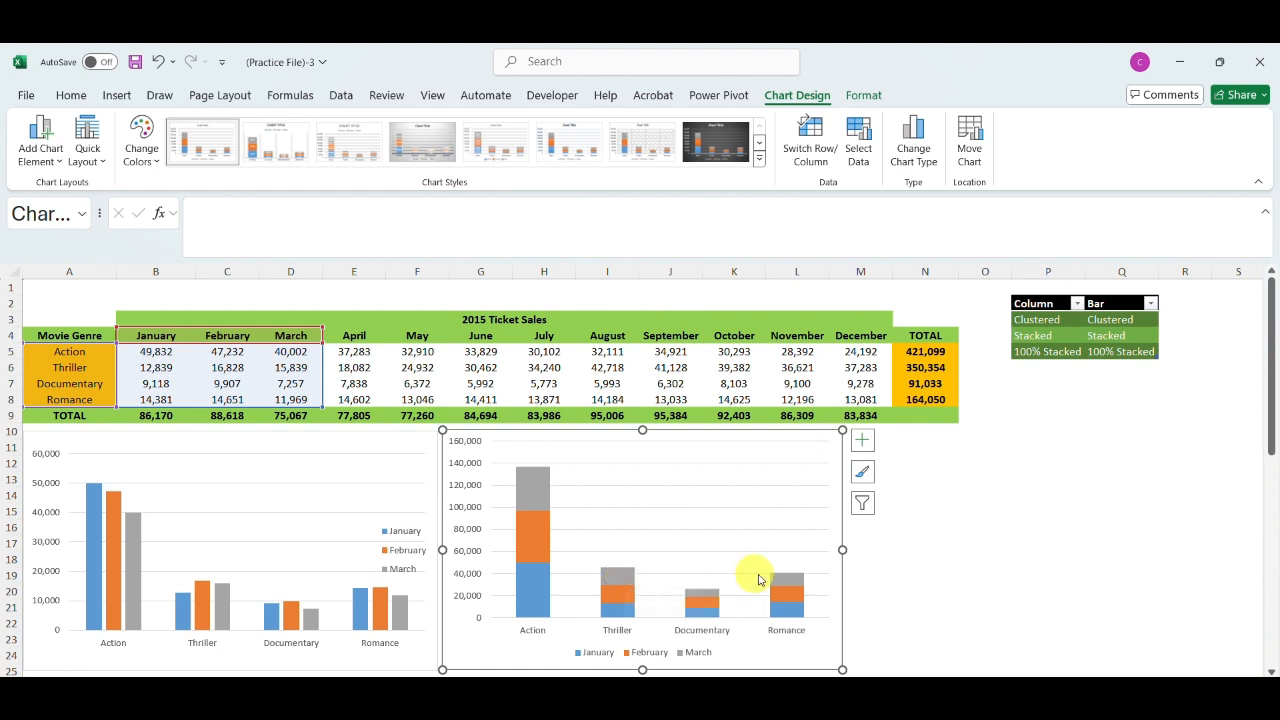
mouse_move(781, 580)
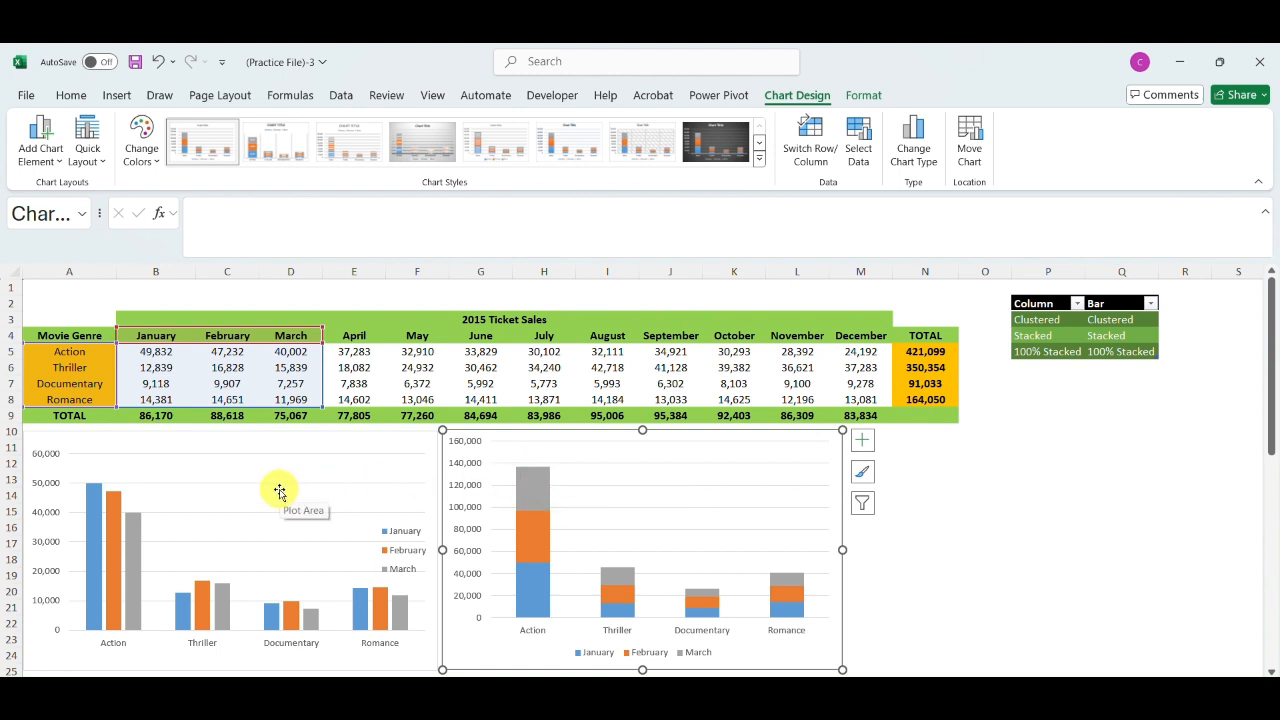
left_click(922, 513)
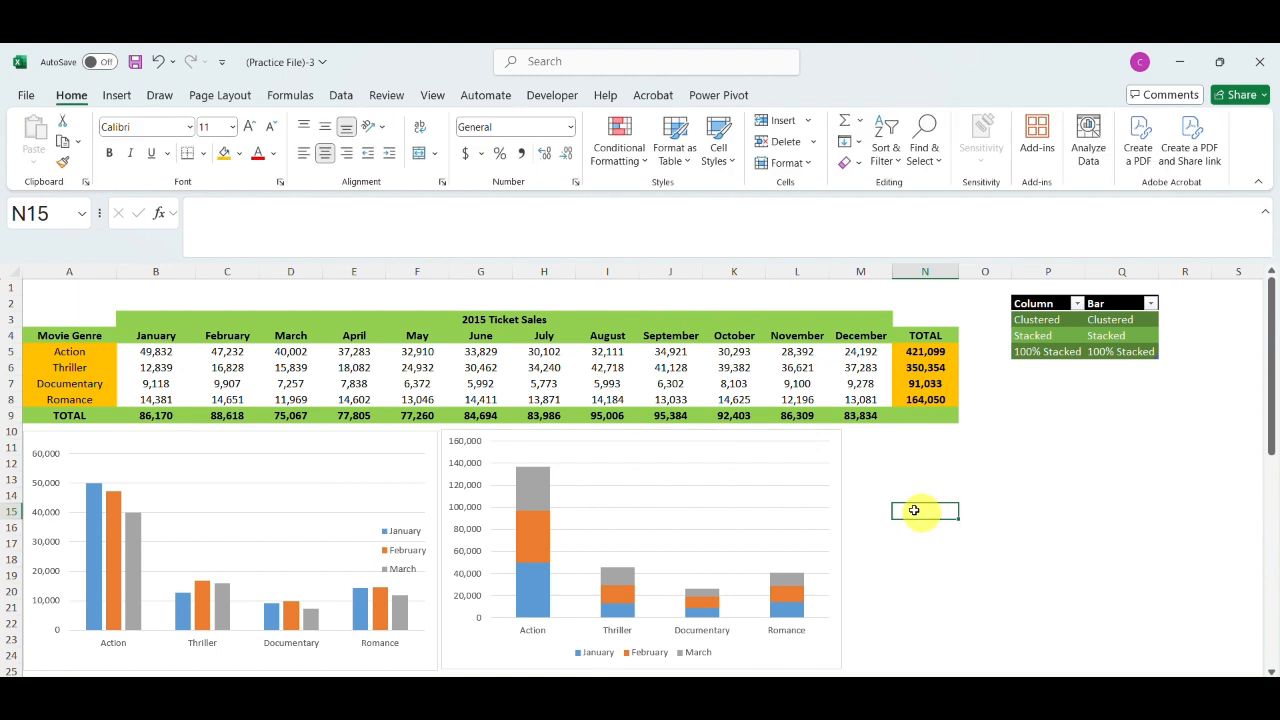
Insert a 2-D 100% stacked column chart from A4:D8 and place it beside the stacked column chart.
left_click_drag(80, 335, 290, 399)
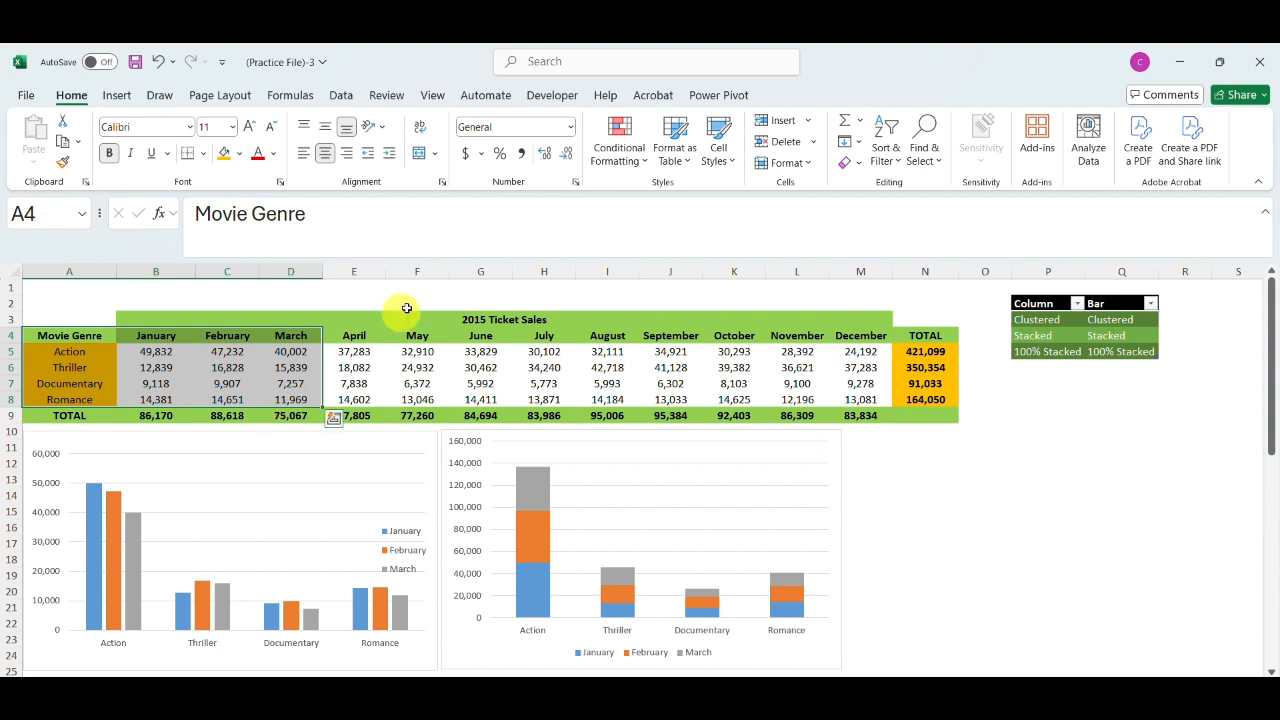
left_click(112, 95)
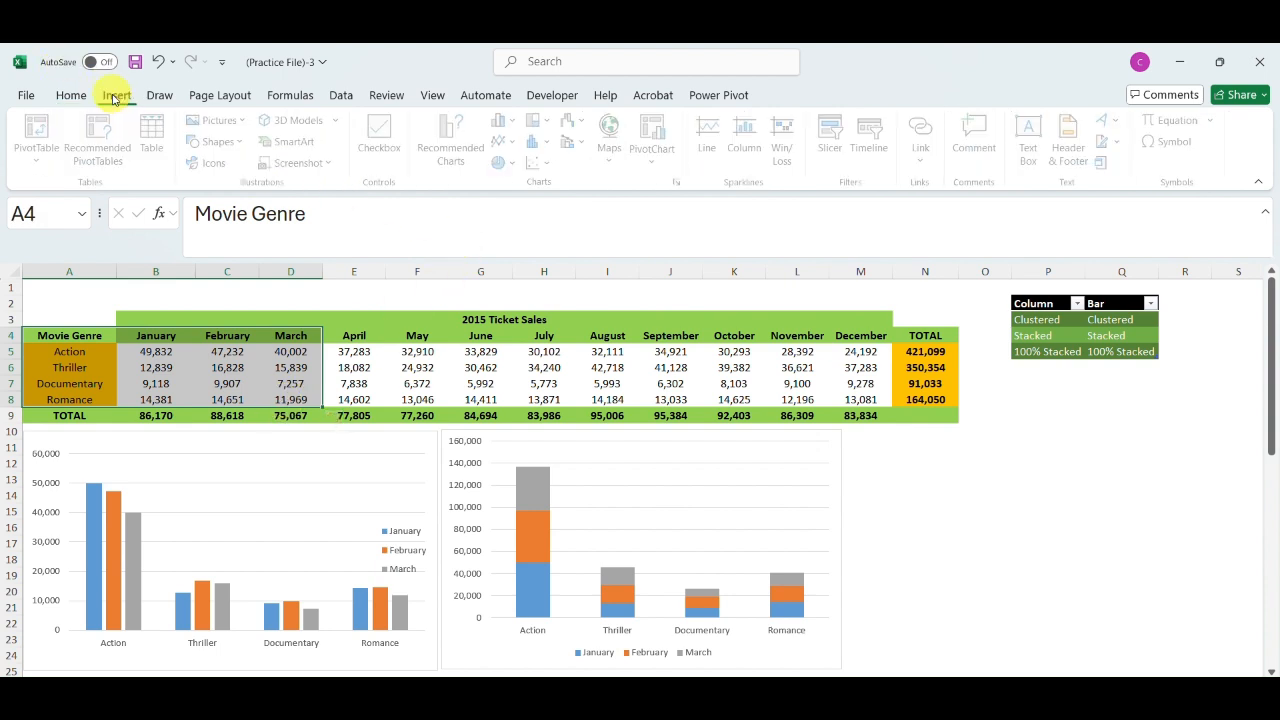
left_click(511, 121)
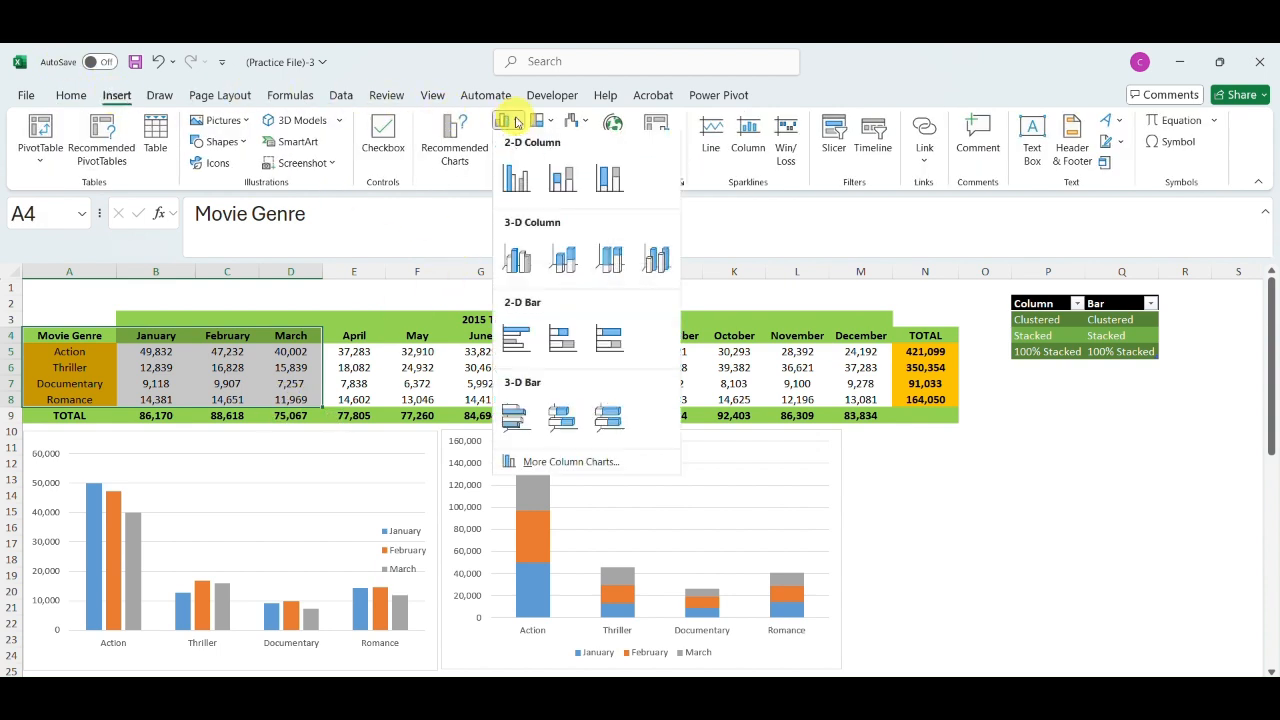
left_click(606, 178)
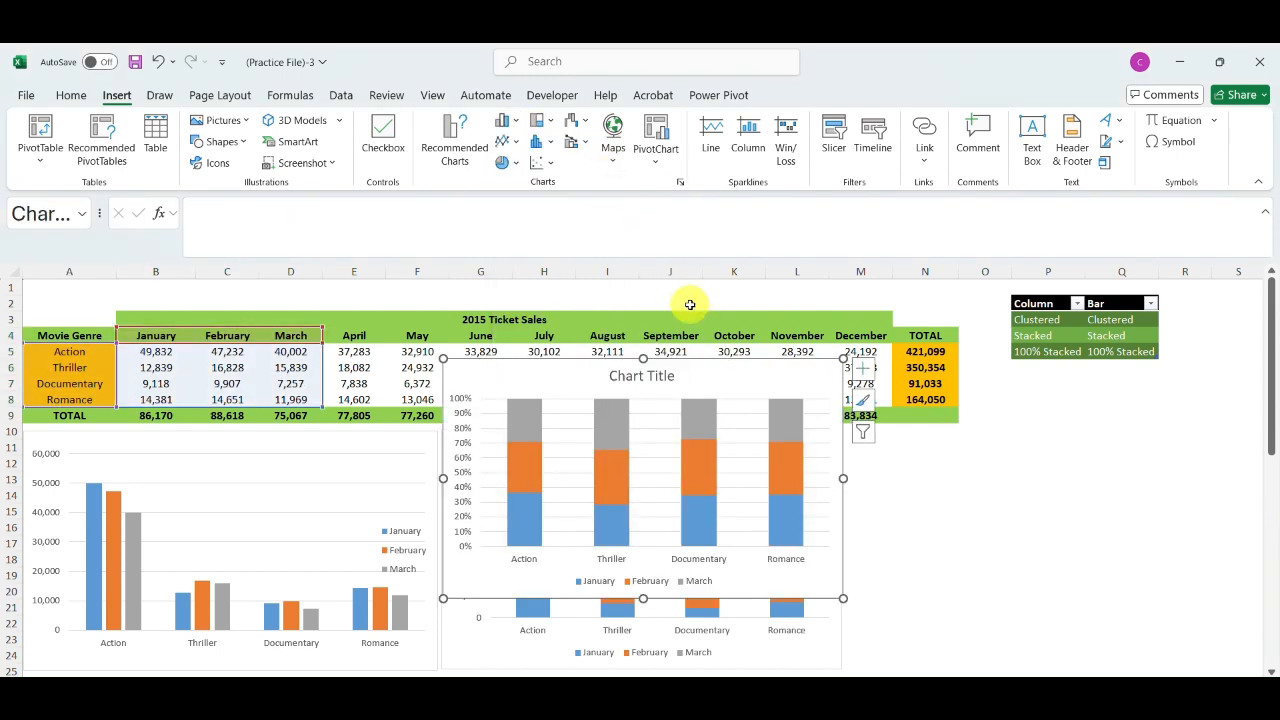
left_click_drag(712, 366, 1112, 436)
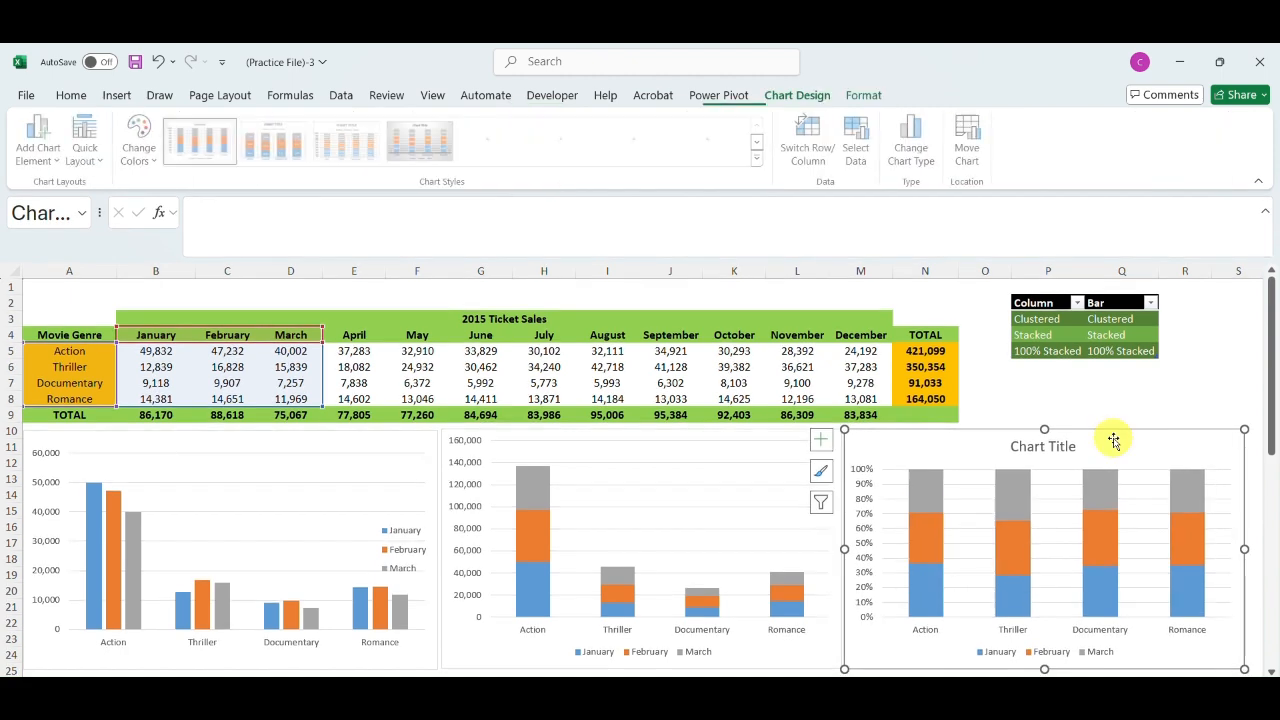
left_click(1210, 405)
Examine each month's share of ticket sales per genre in the 100% stacked column chart.
mouse_move(1188, 540)
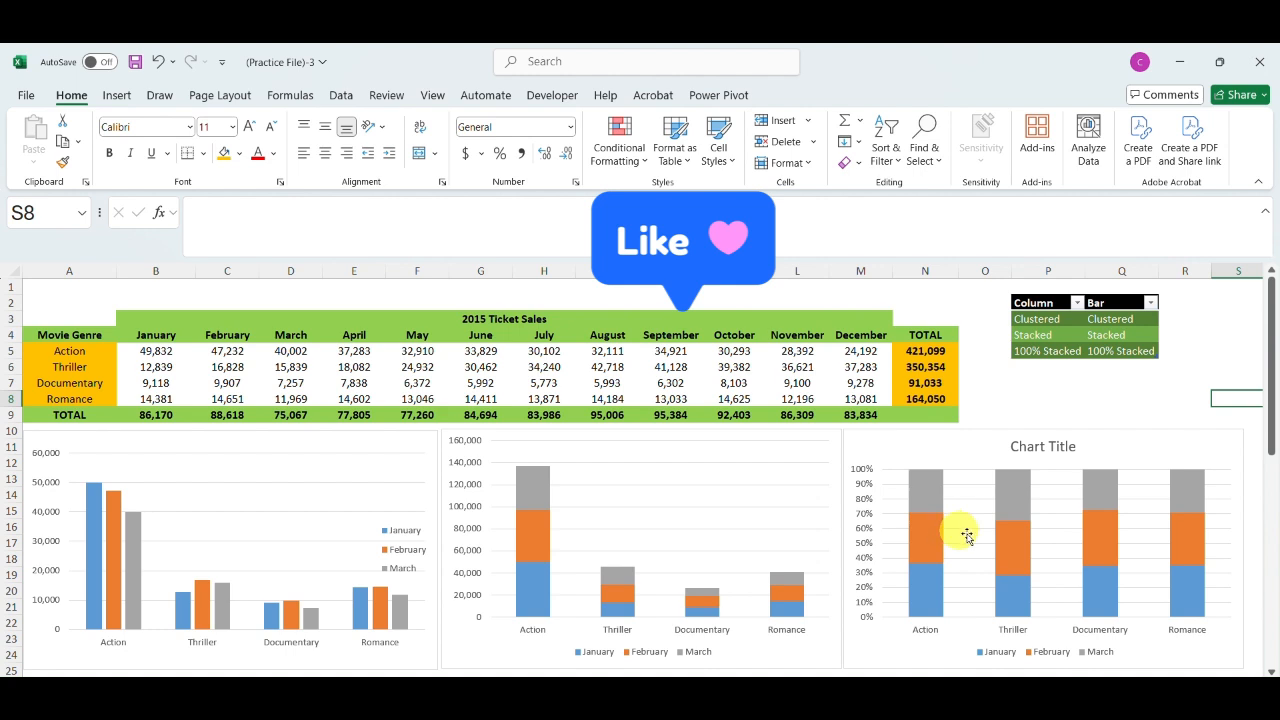
left_click(551, 71)
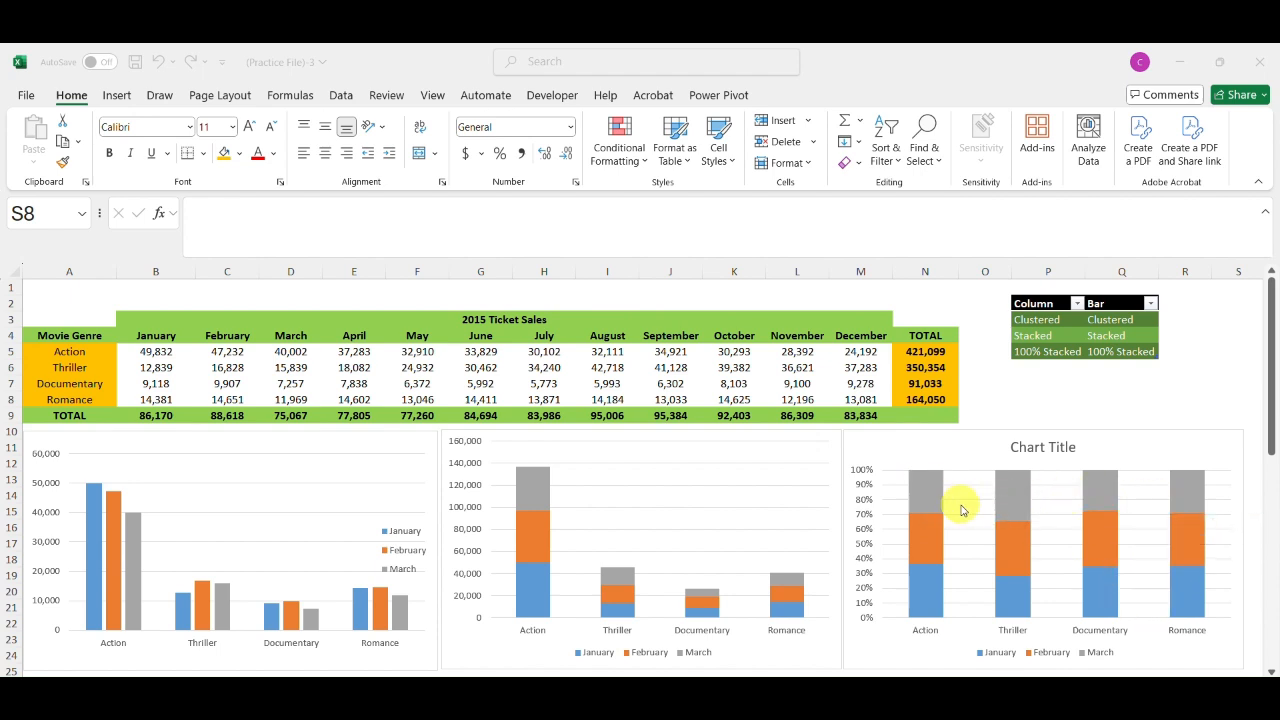
mouse_move(917, 486)
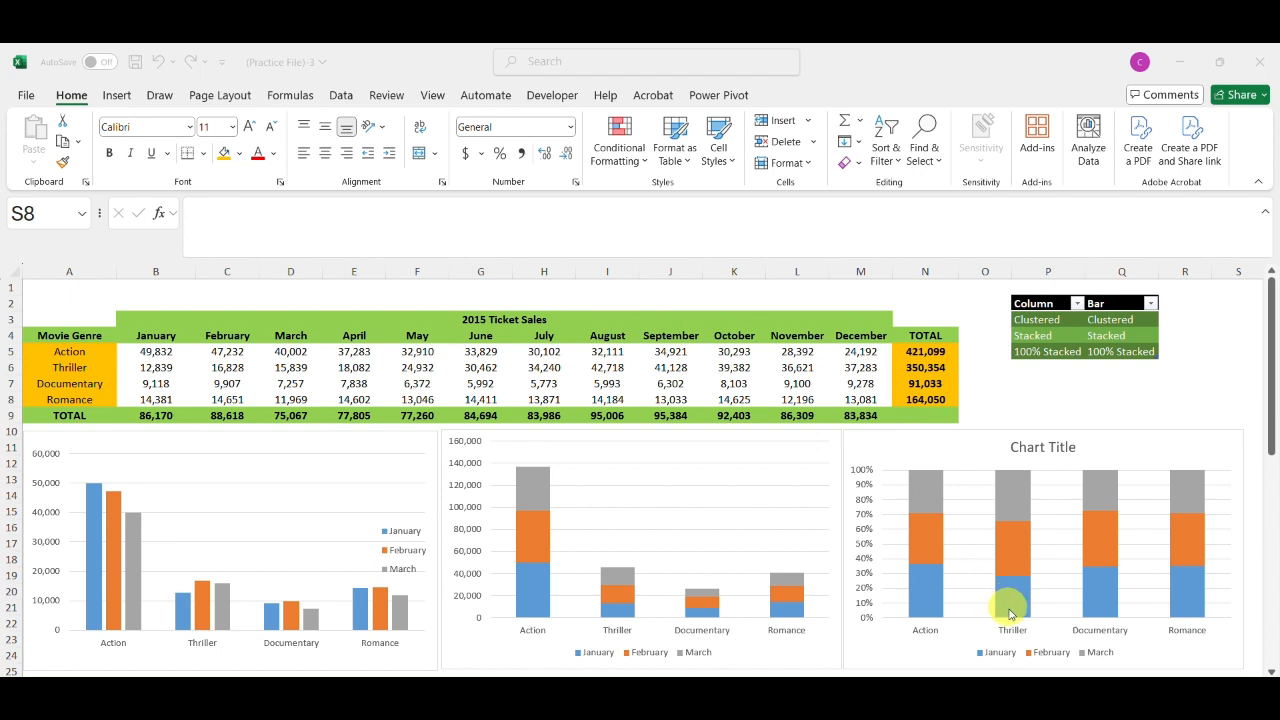
mouse_move(1019, 588)
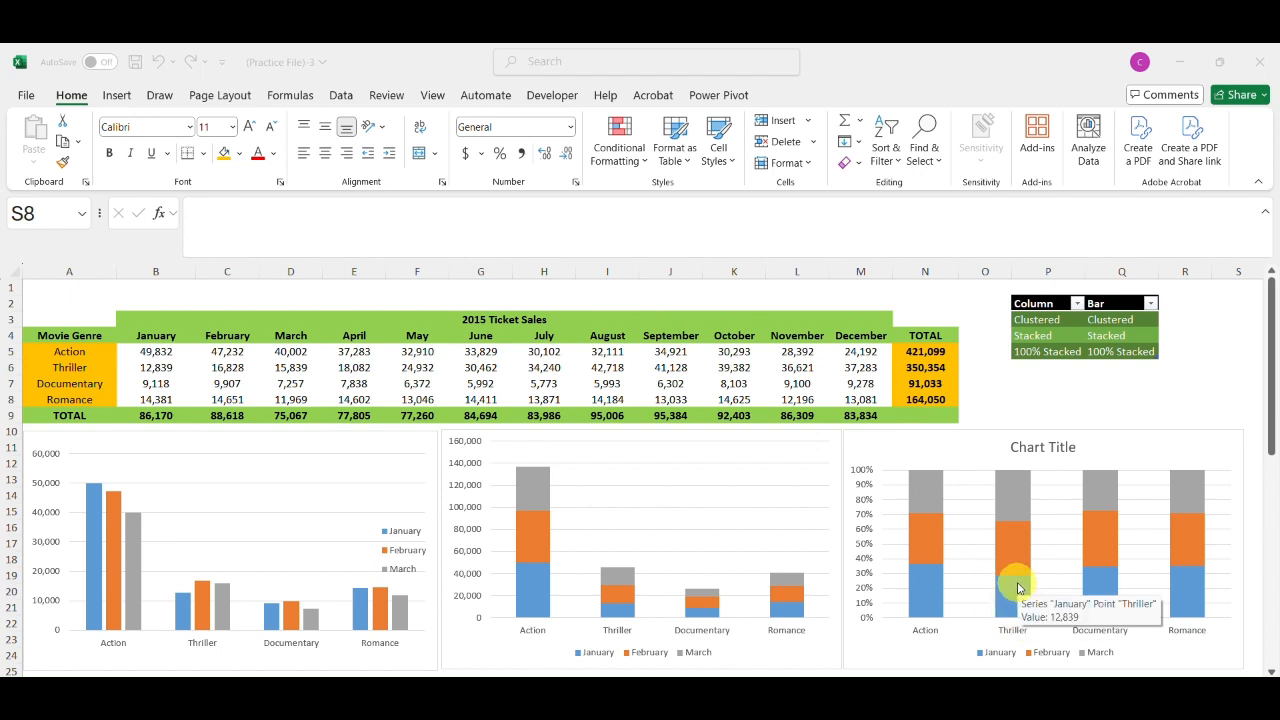
mouse_move(1101, 583)
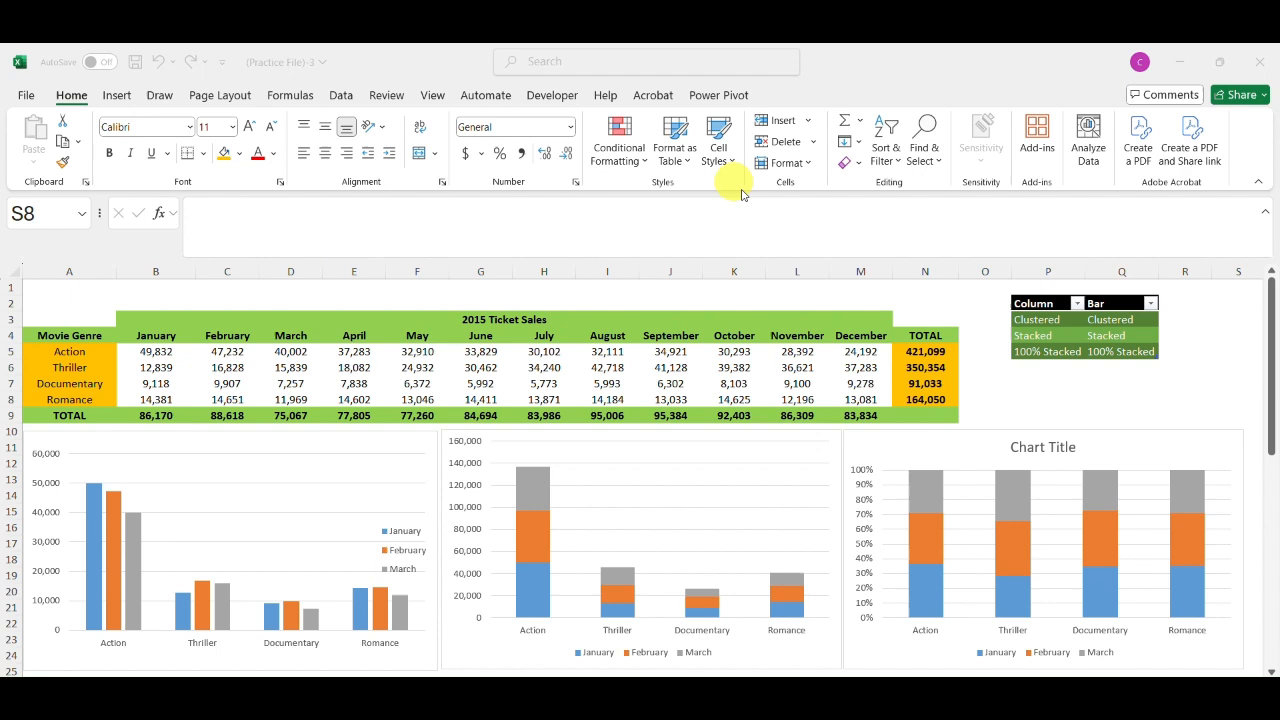
left_click(982, 457)
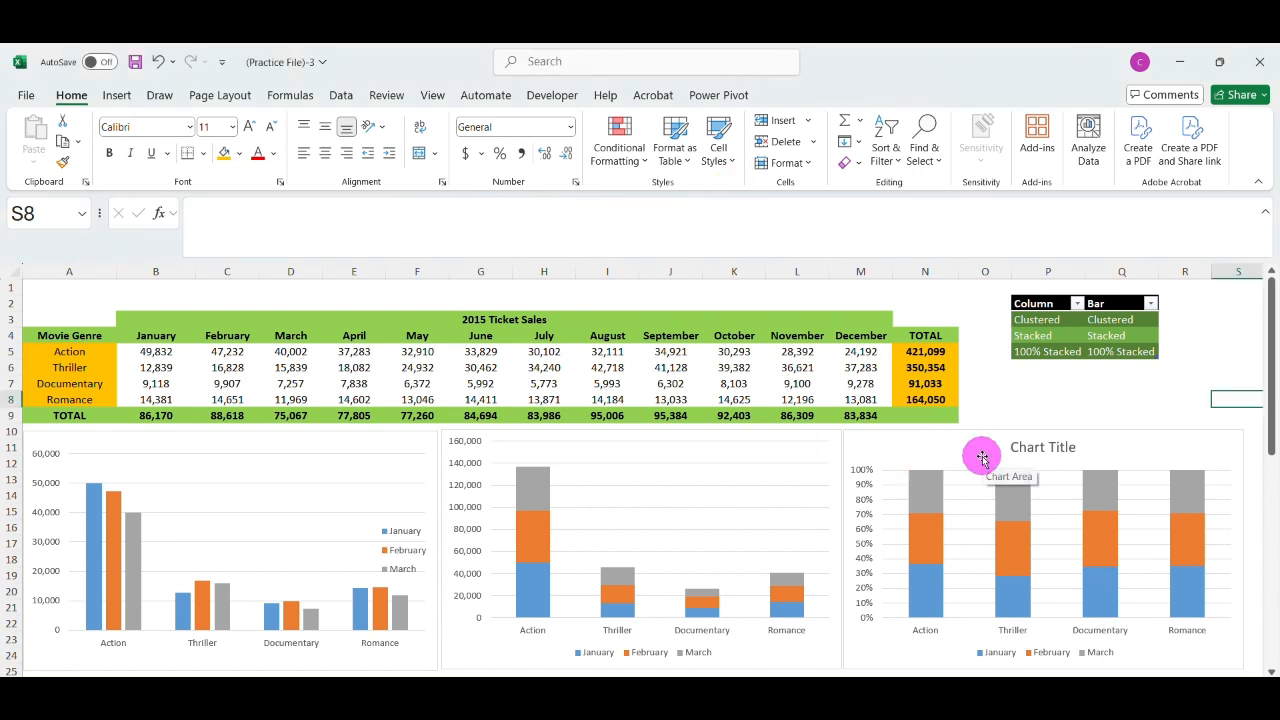
Add centred data labels to the 100% stacked column chart and look over its labelled values.
left_click(982, 457)
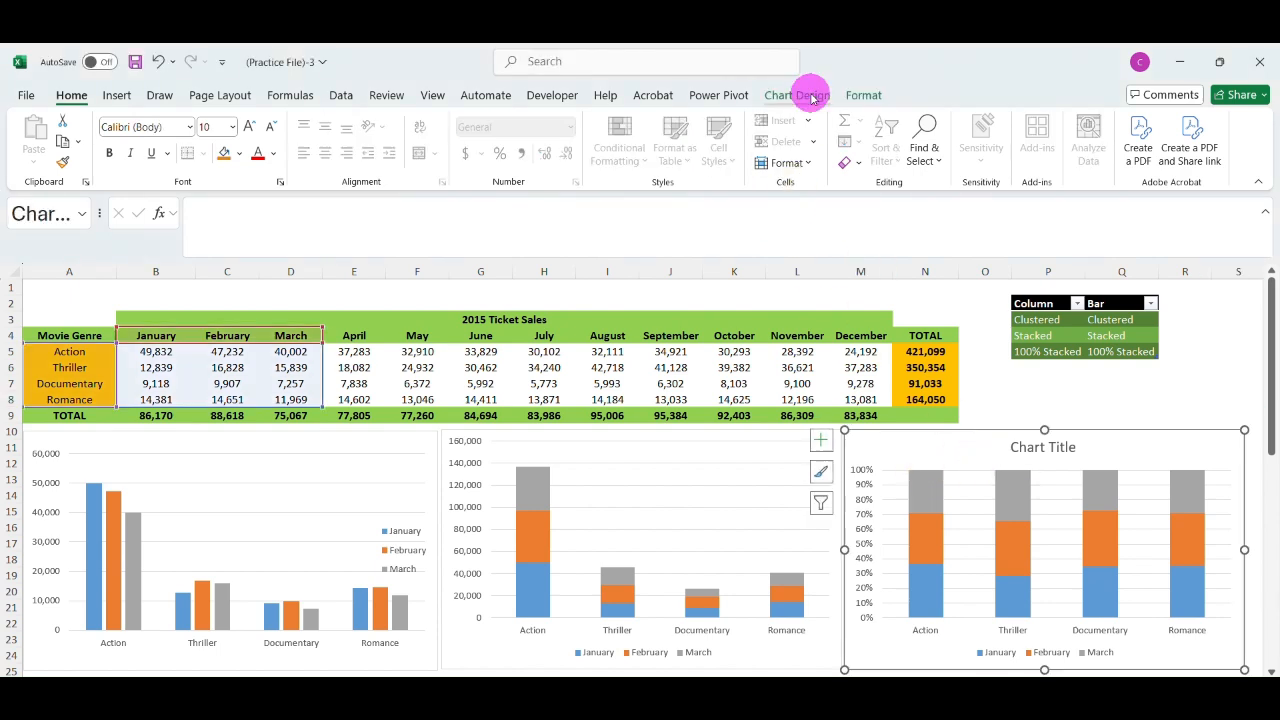
left_click(812, 97)
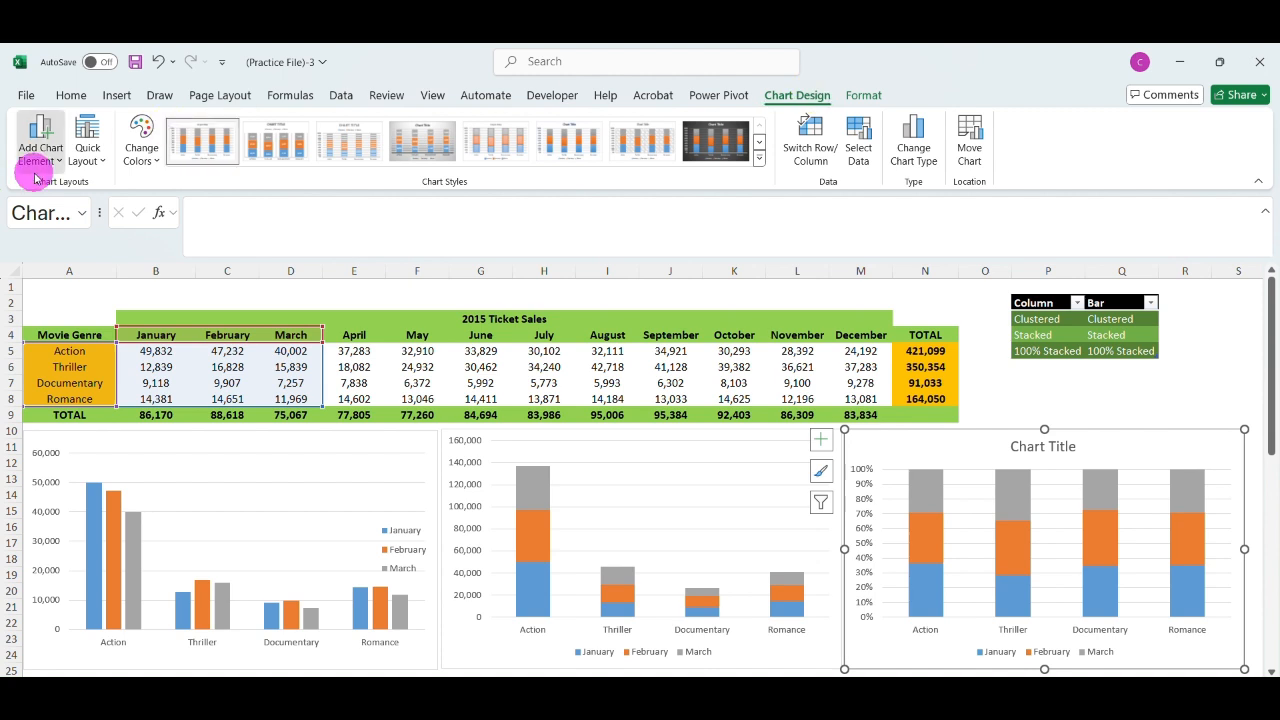
left_click(35, 176)
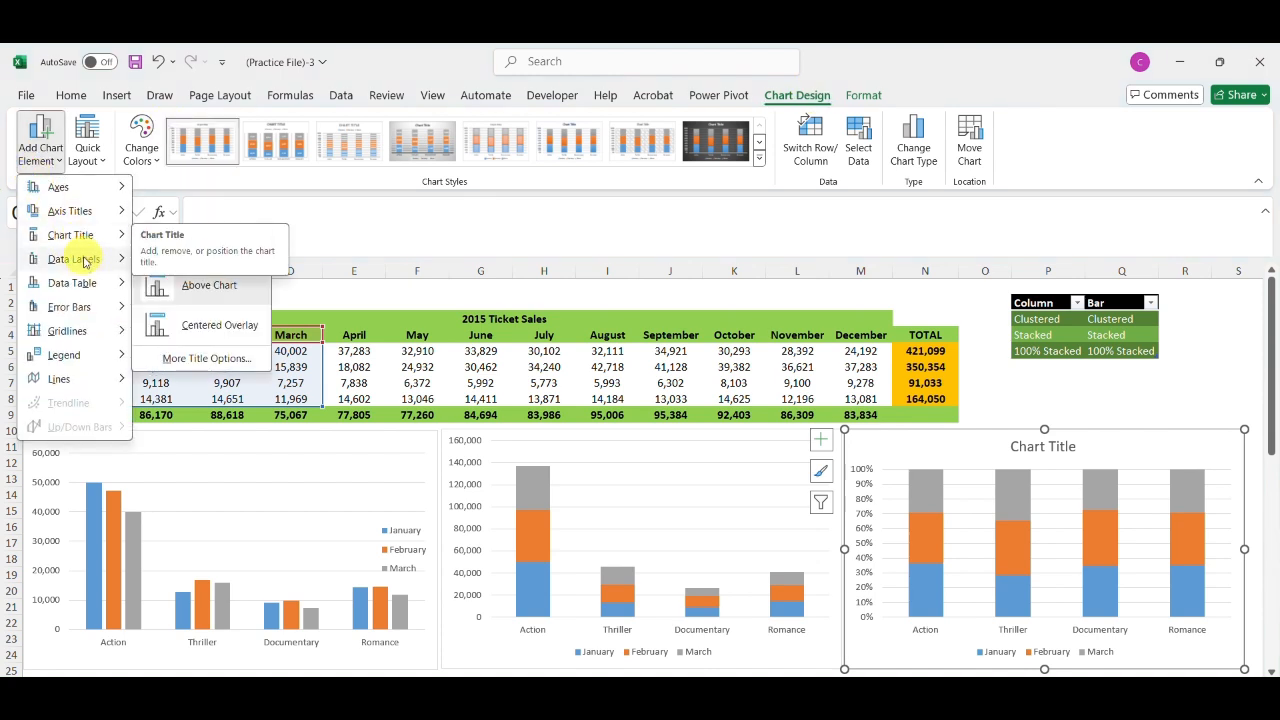
mouse_move(85, 262)
left_click(192, 307)
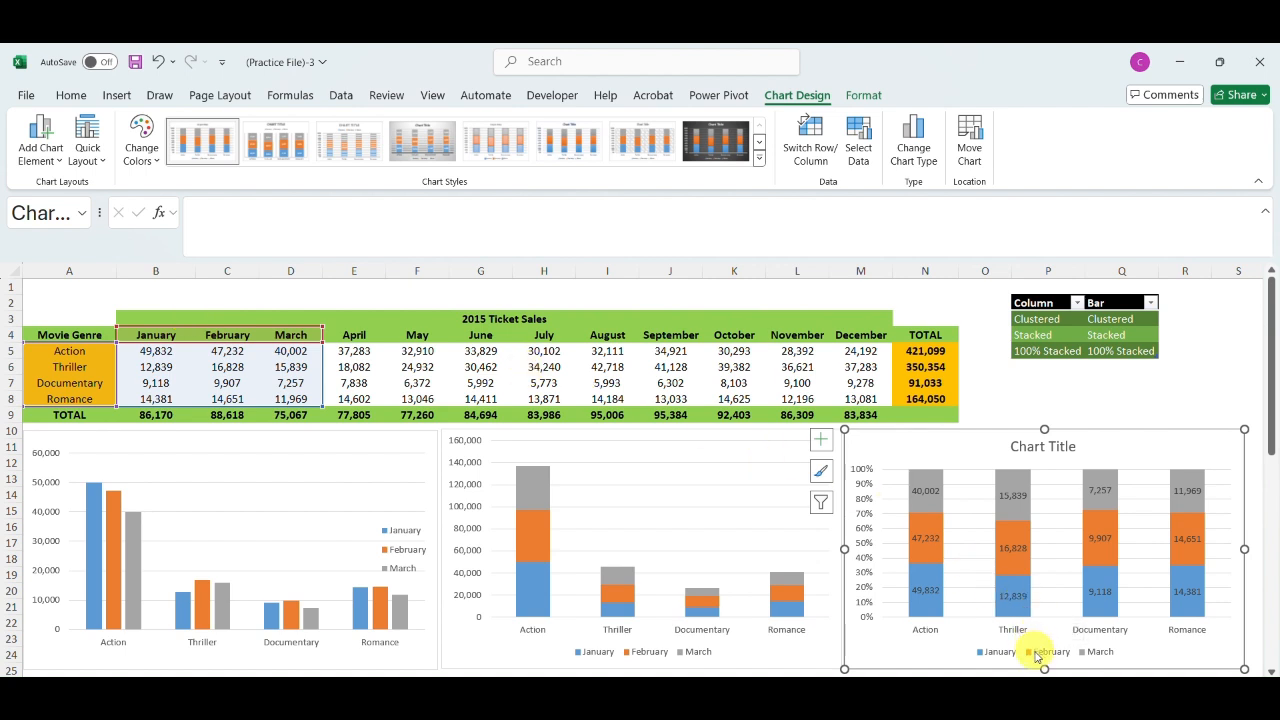
mouse_move(1008, 617)
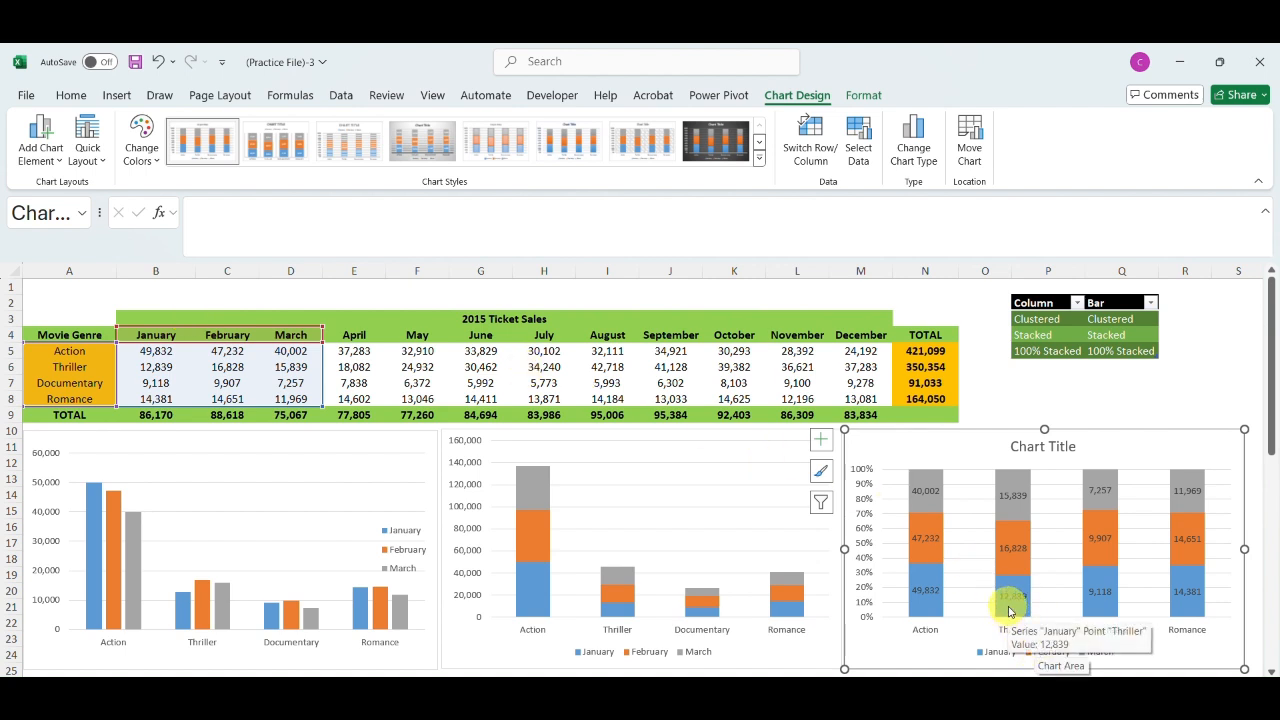
mouse_move(1094, 612)
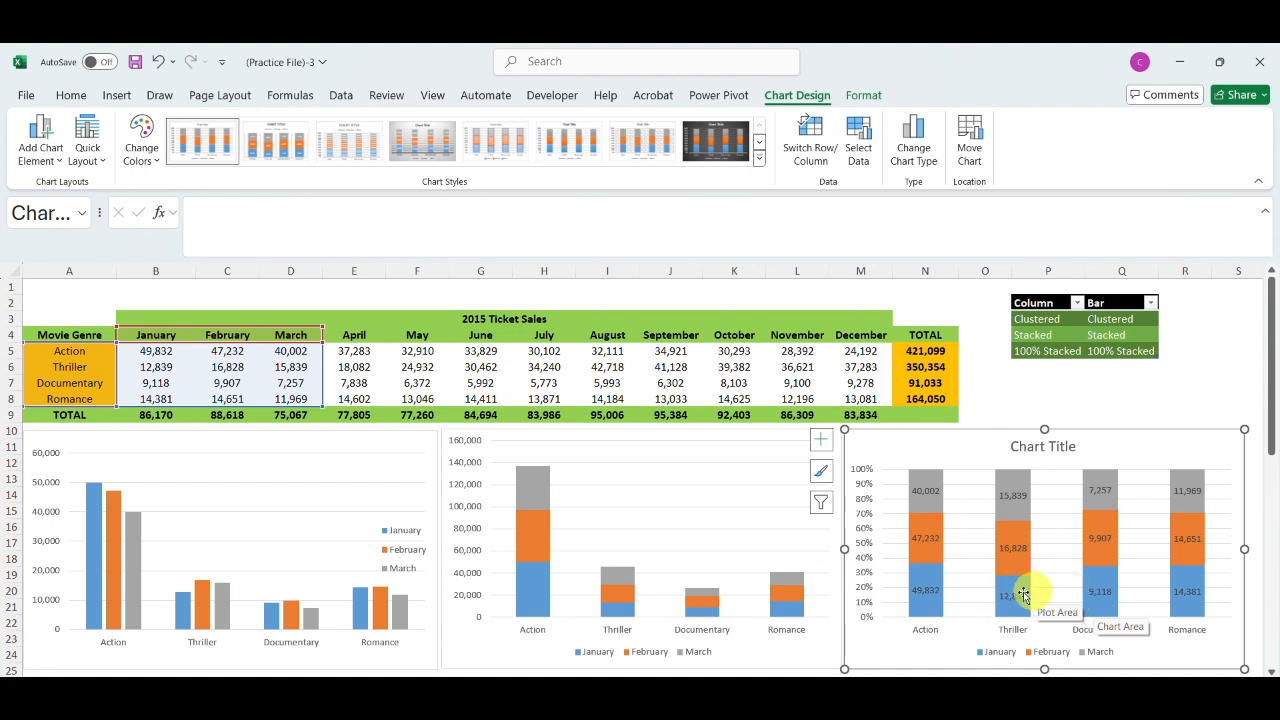
Add centred data labels to only the February series of the stacked column chart.
left_click(702, 602)
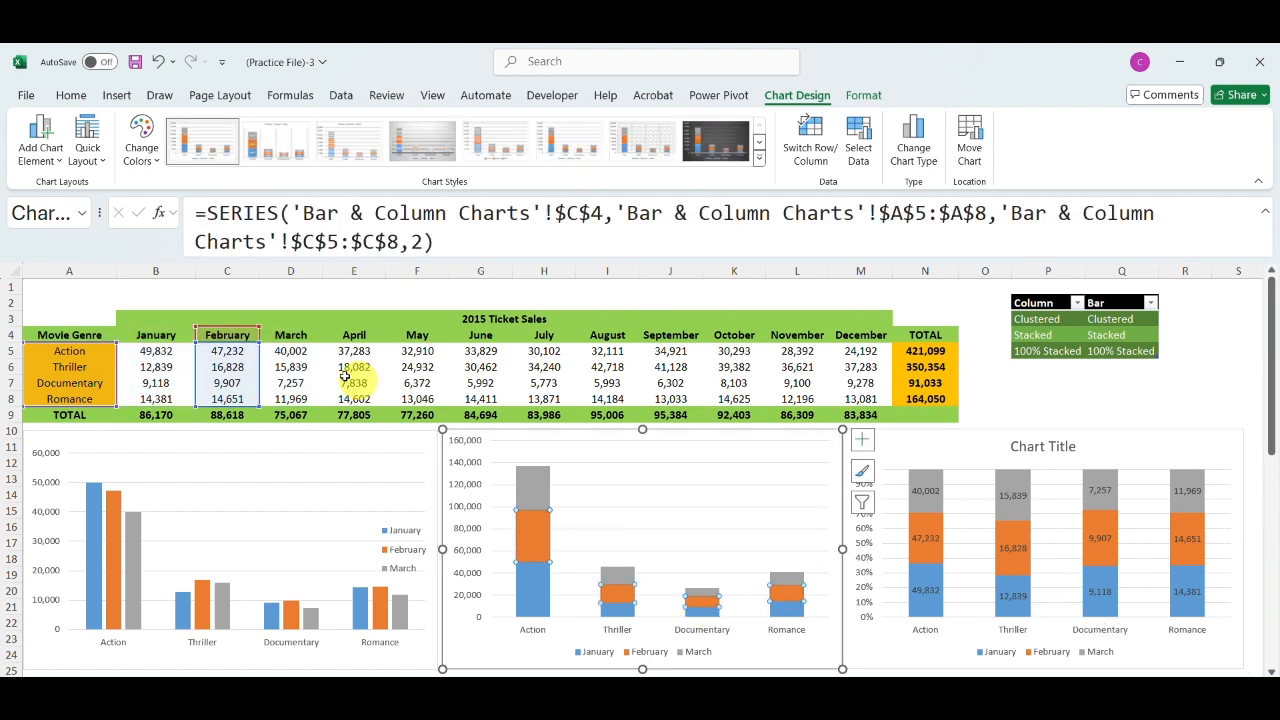
left_click(40, 140)
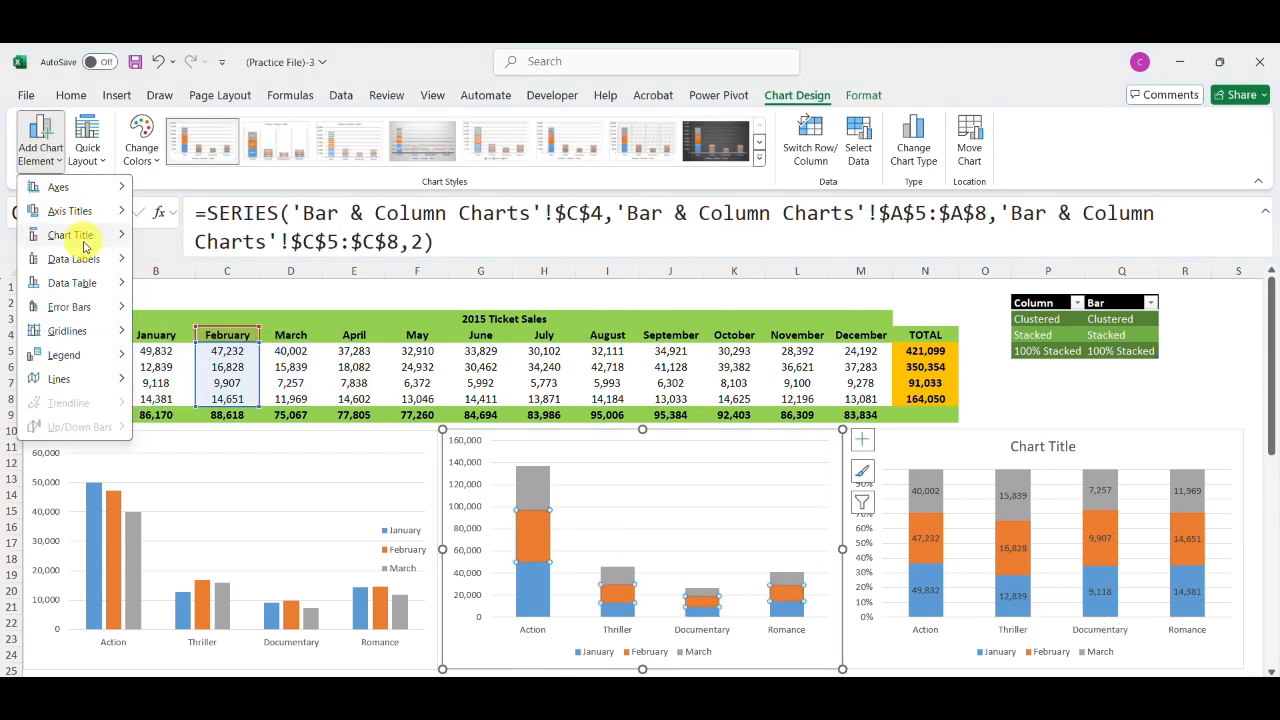
mouse_move(86, 262)
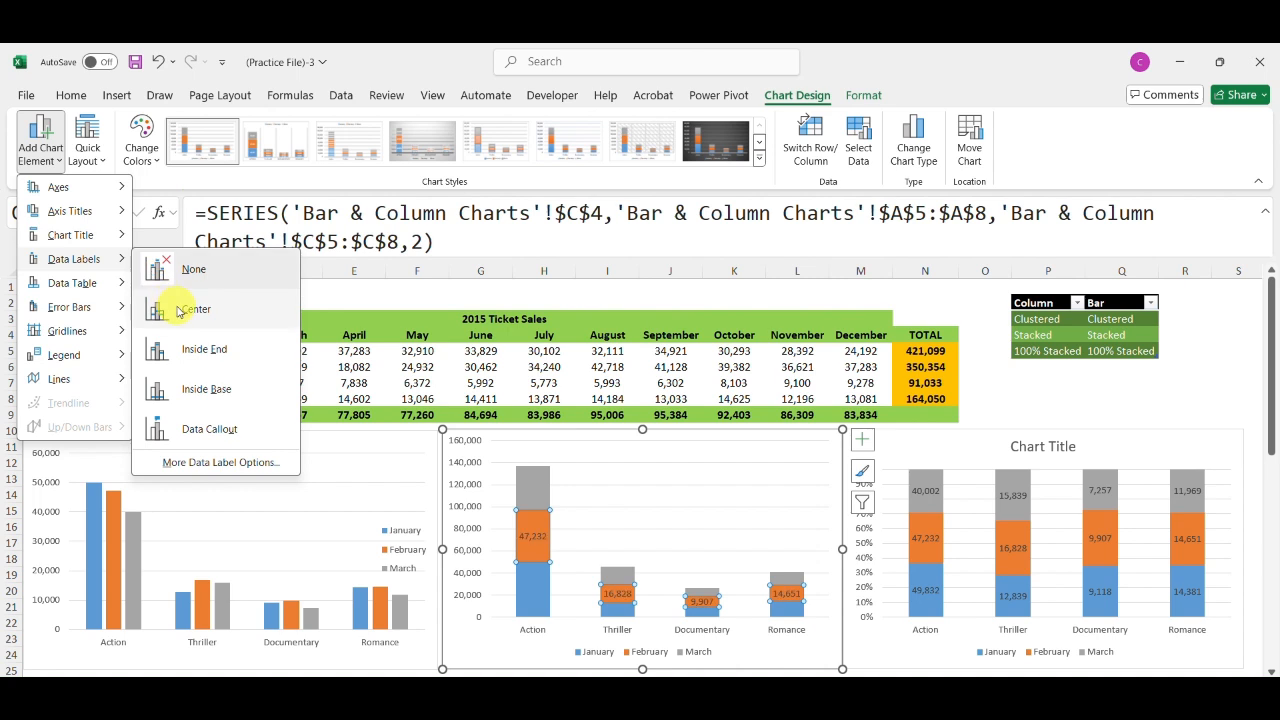
left_click(178, 310)
Add centred data labels to all series of the stacked column chart.
left_click(696, 499)
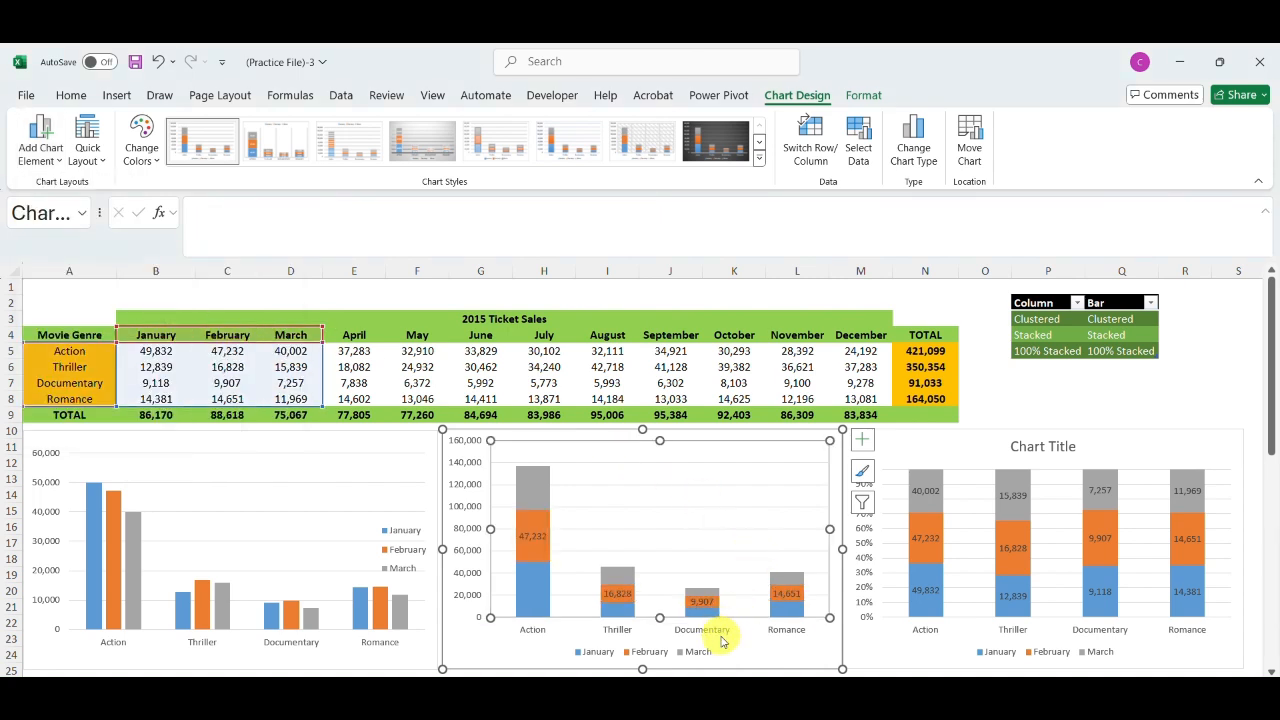
left_click(822, 646)
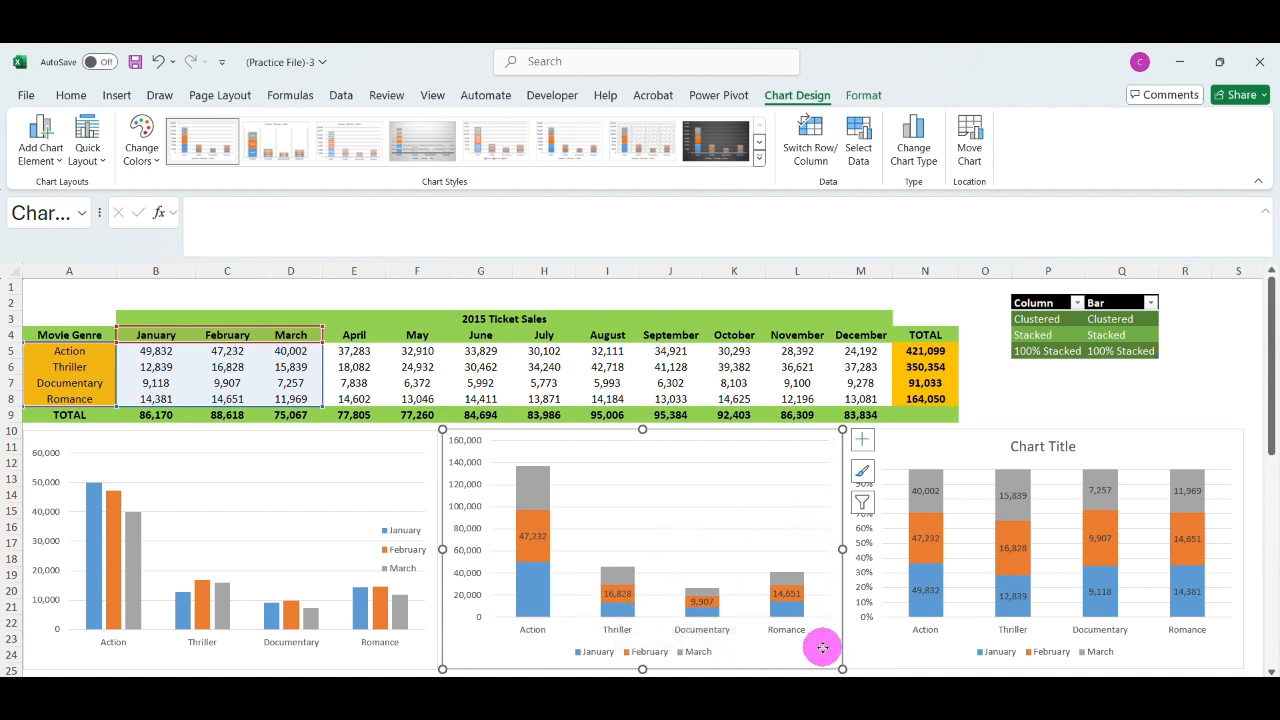
left_click(37, 158)
mouse_move(73, 258)
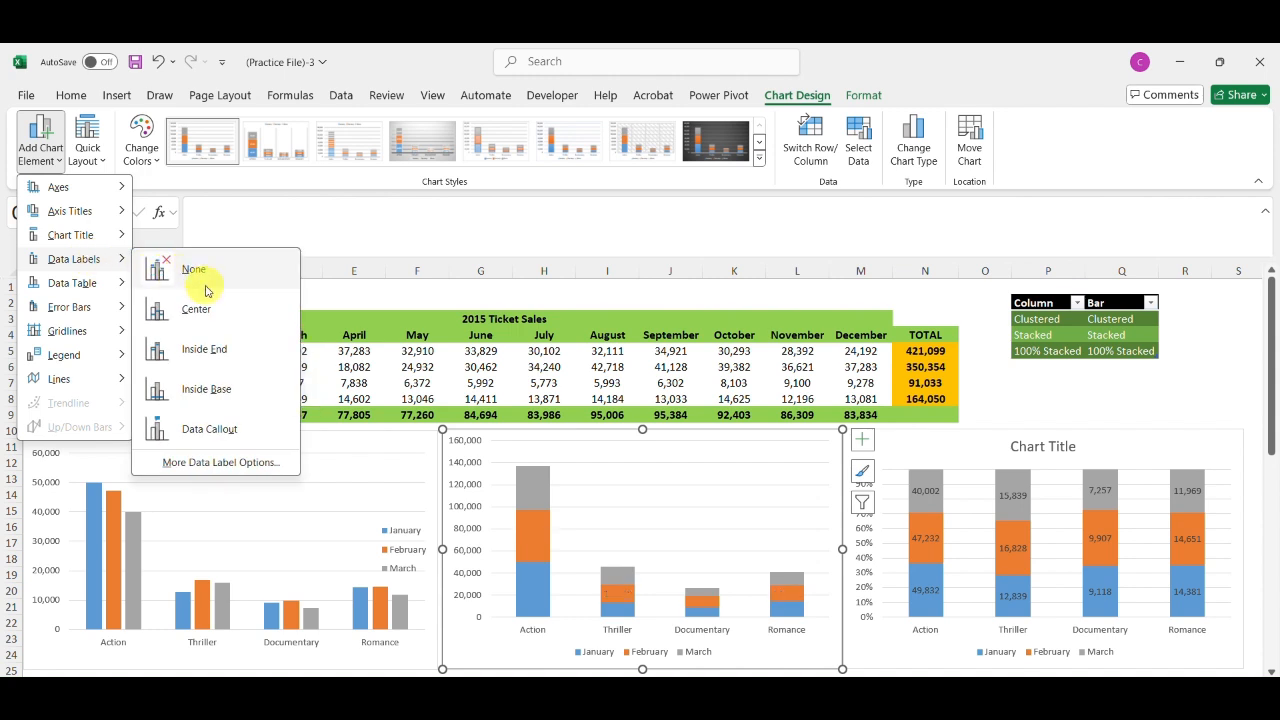
left_click(206, 305)
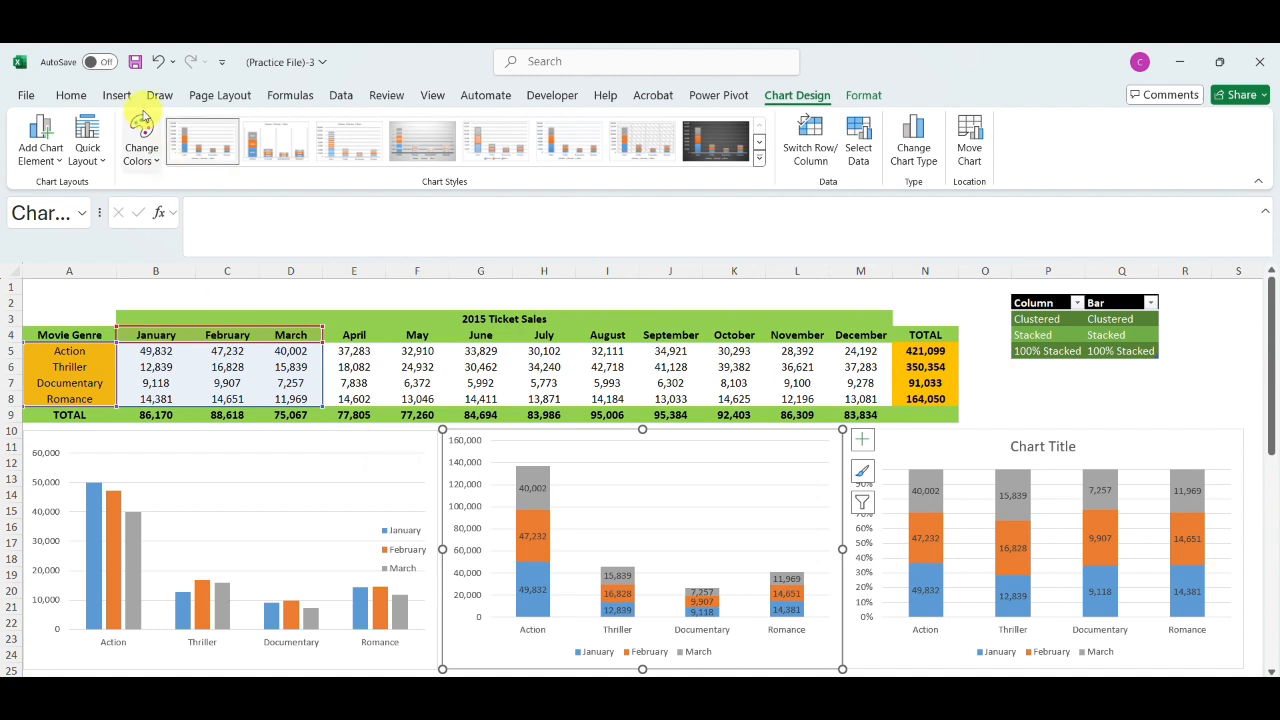
Change the stacked column chart to a 2-D clustered bar chart.
left_click(120, 97)
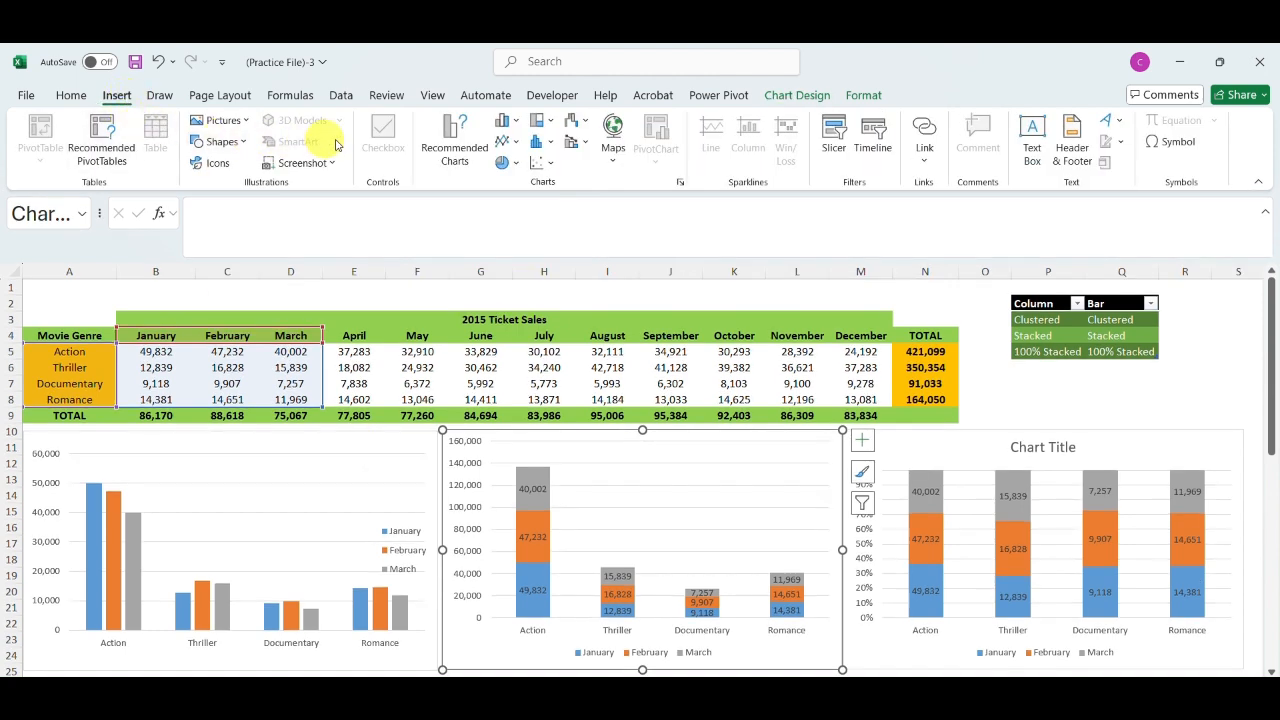
left_click(506, 121)
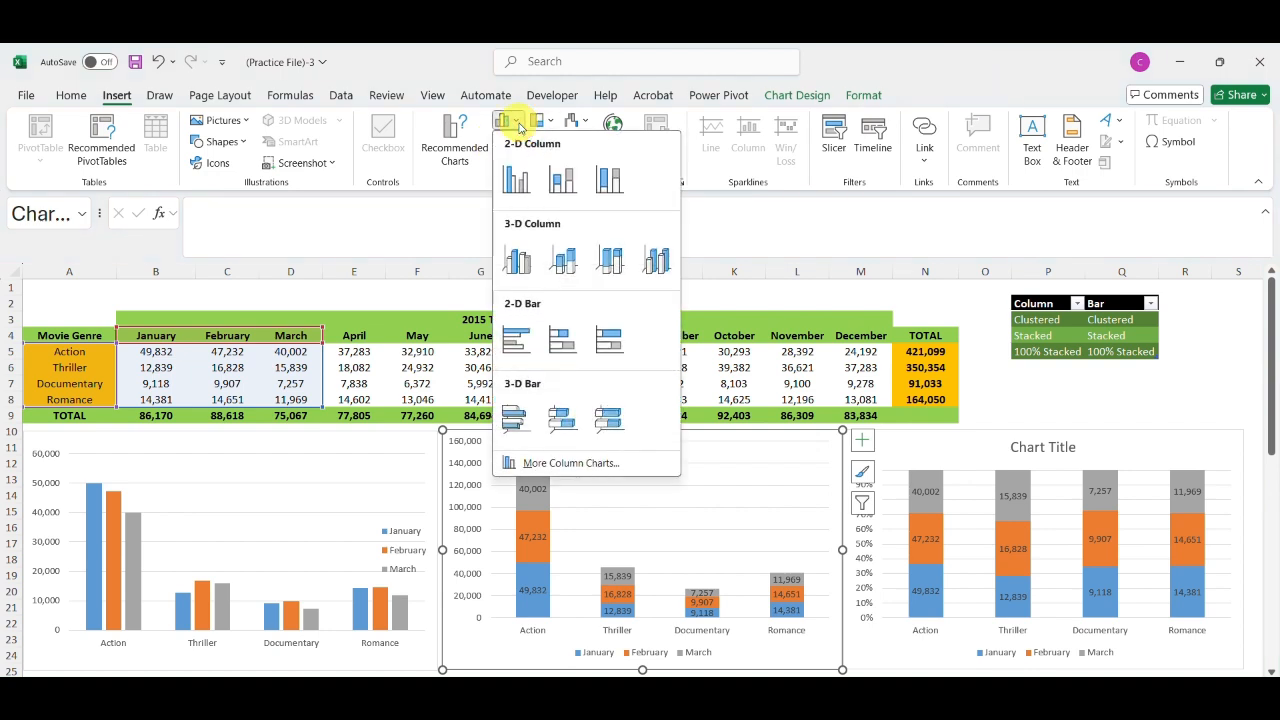
left_click(513, 338)
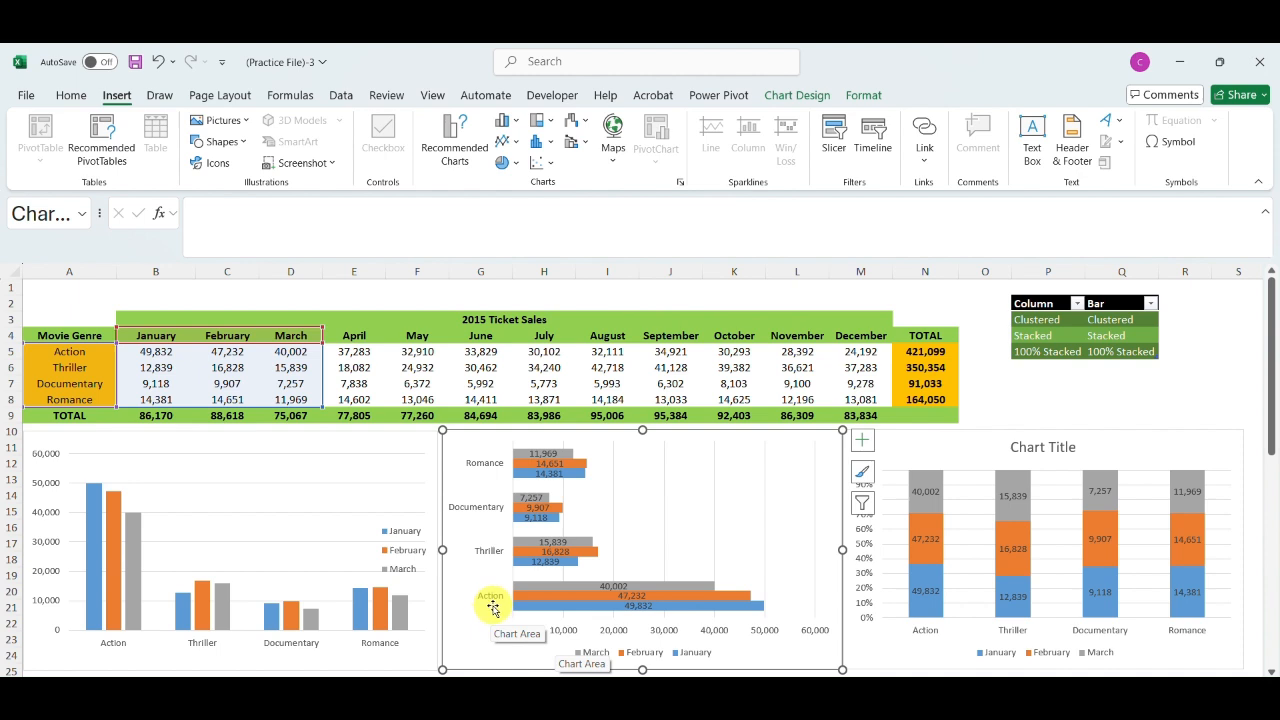
left_click(516, 125)
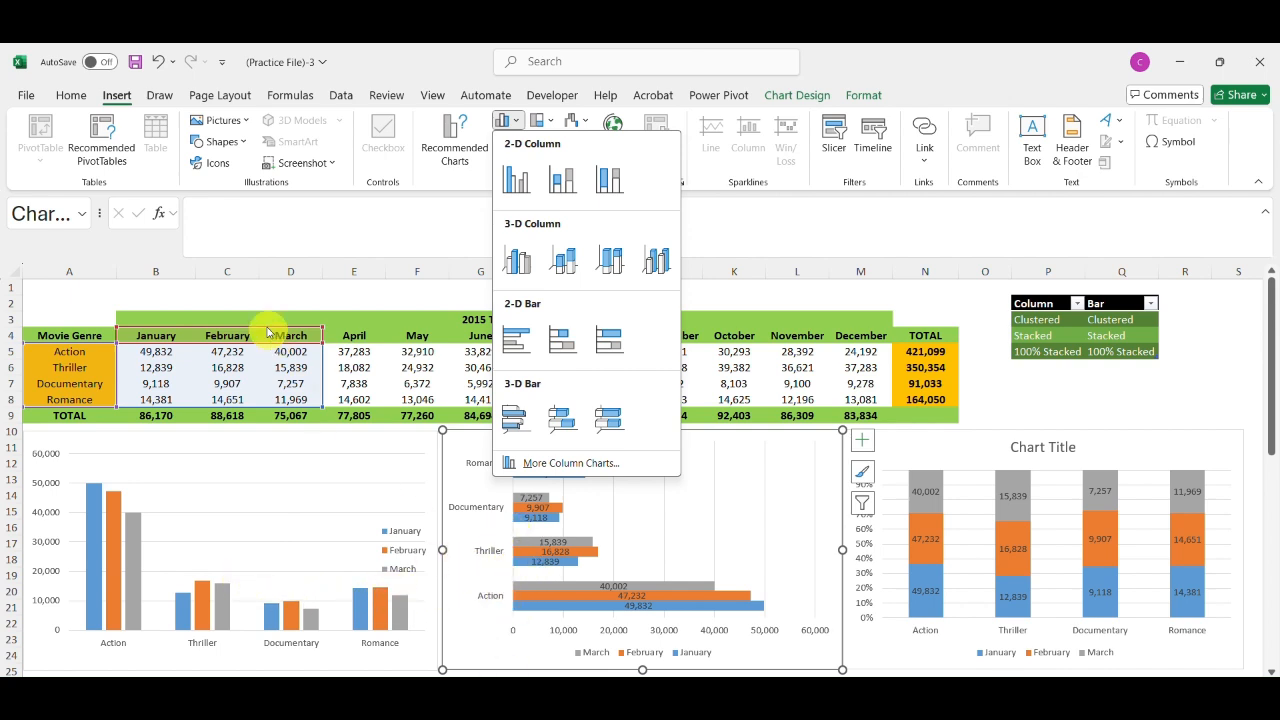
left_click(340, 352)
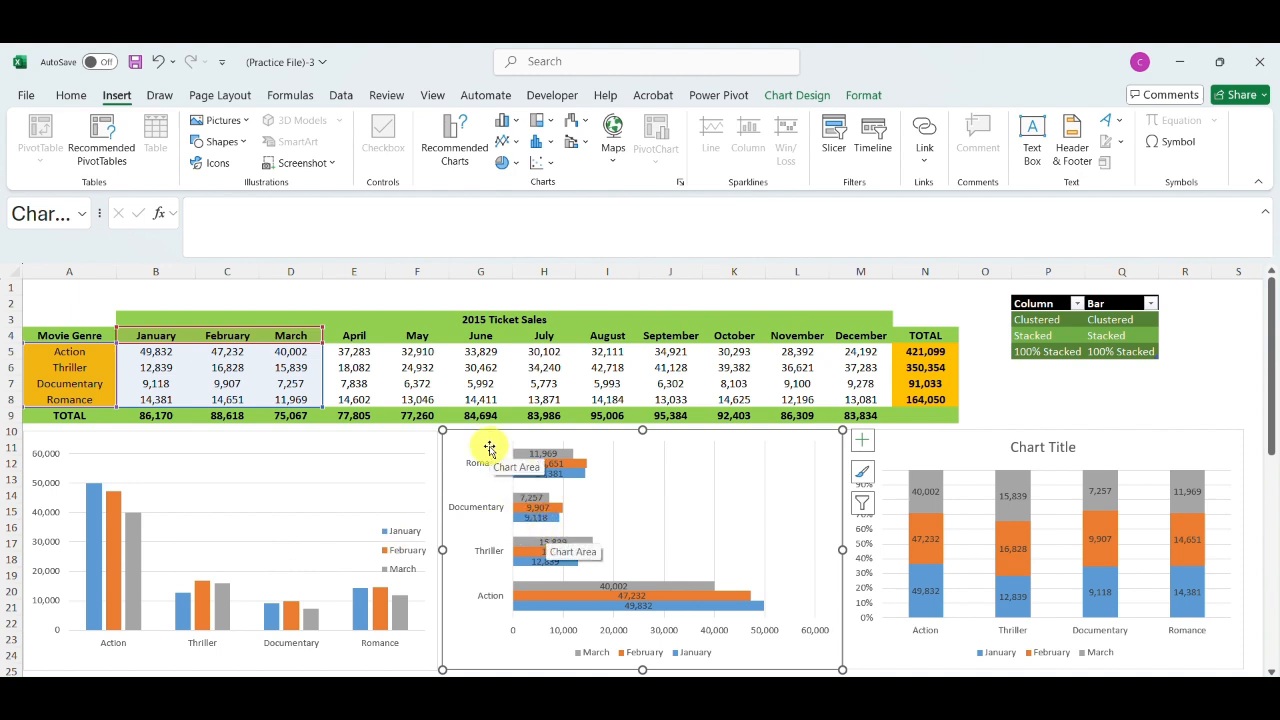
Move the clustered bar chart directly below the clustered column chart and deselect it.
left_click_drag(489, 449, 380, 674)
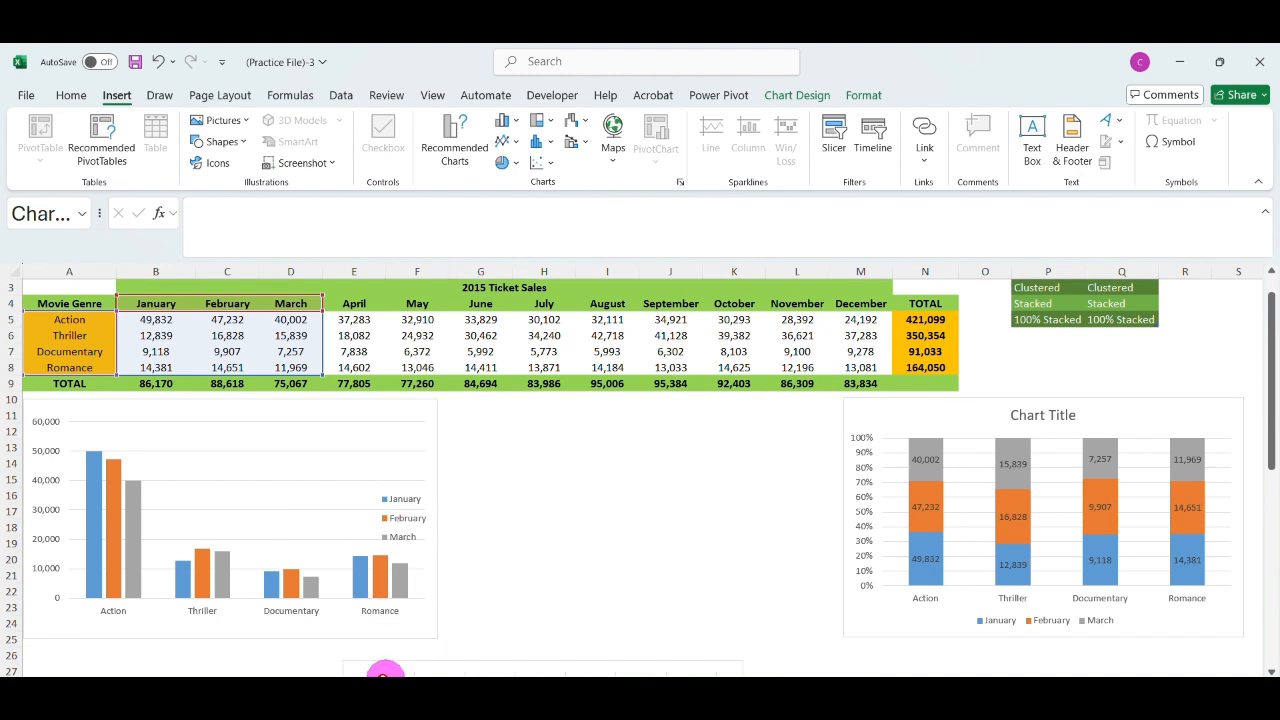
left_click_drag(257, 672, 73, 556)
left_click(630, 556)
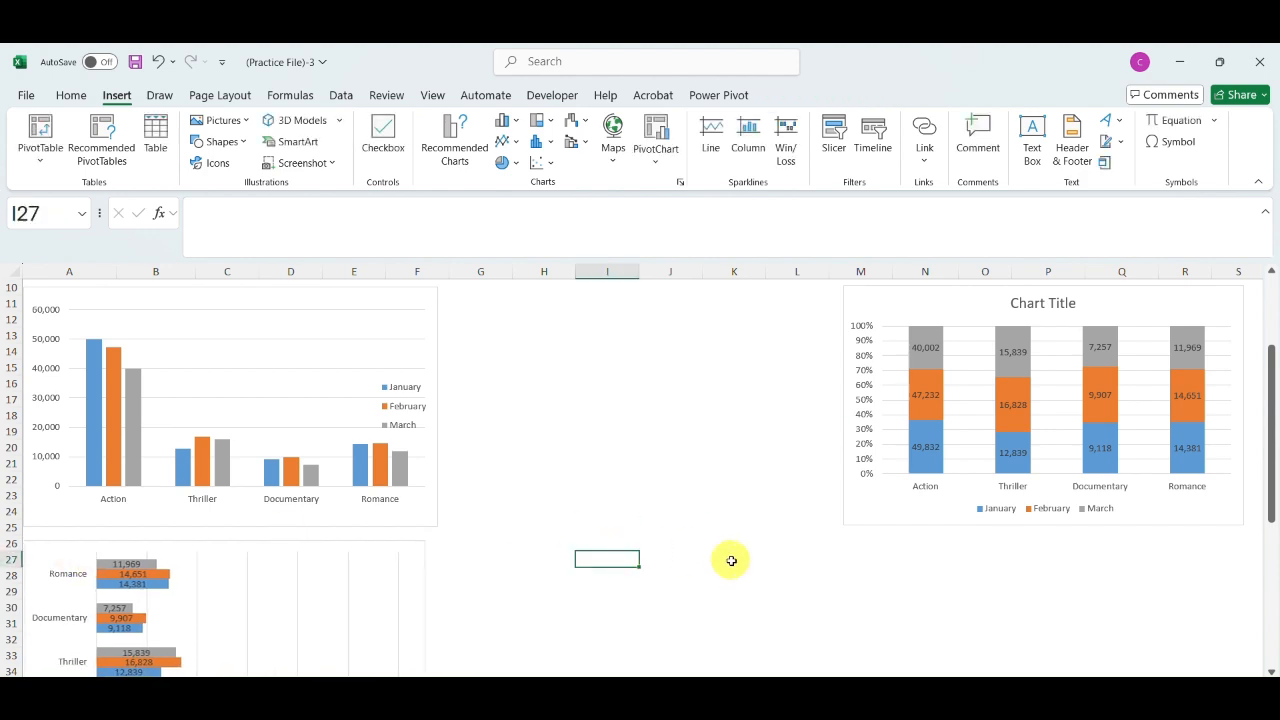
left_click_drag(1269, 423, 1272, 307)
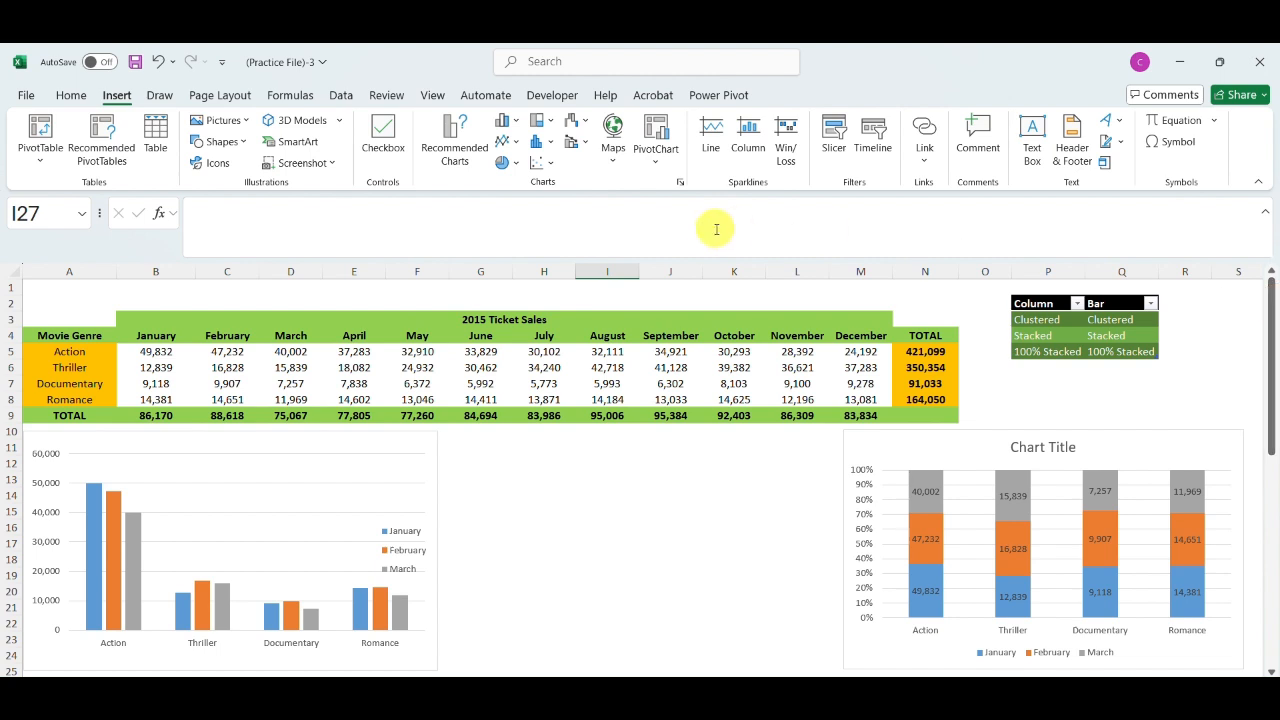
left_click(516, 125)
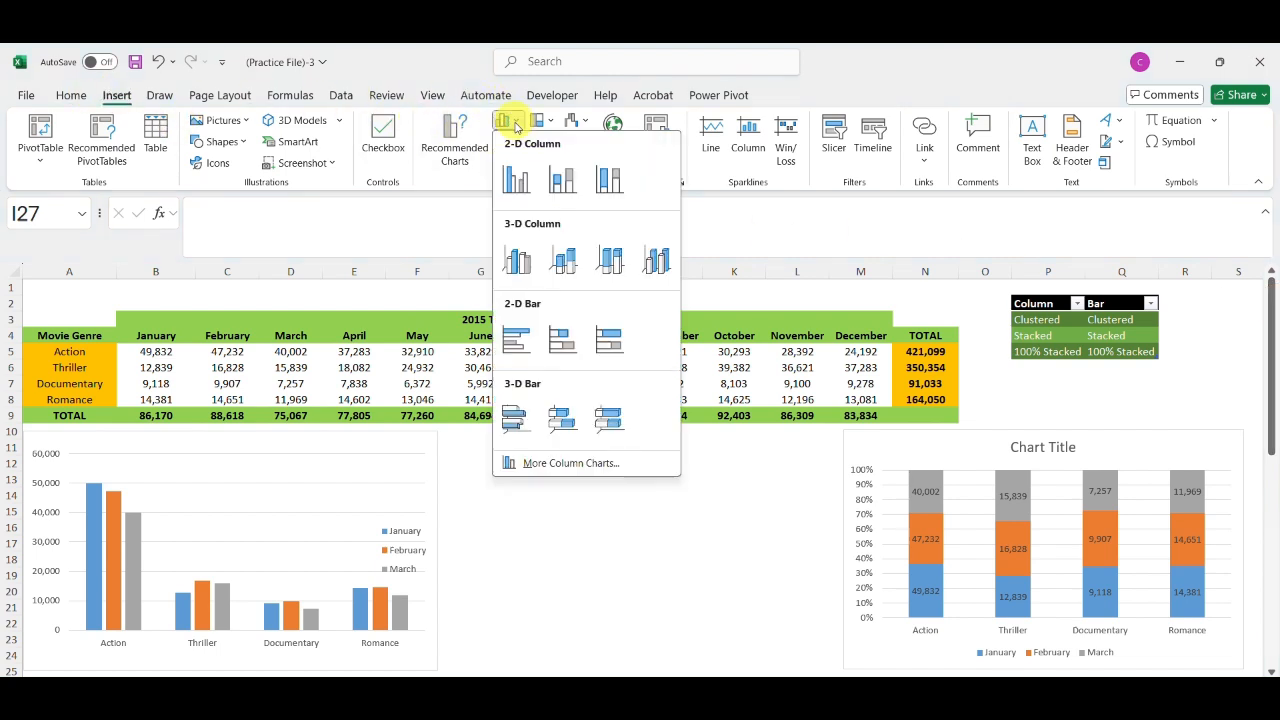
left_click(559, 341)
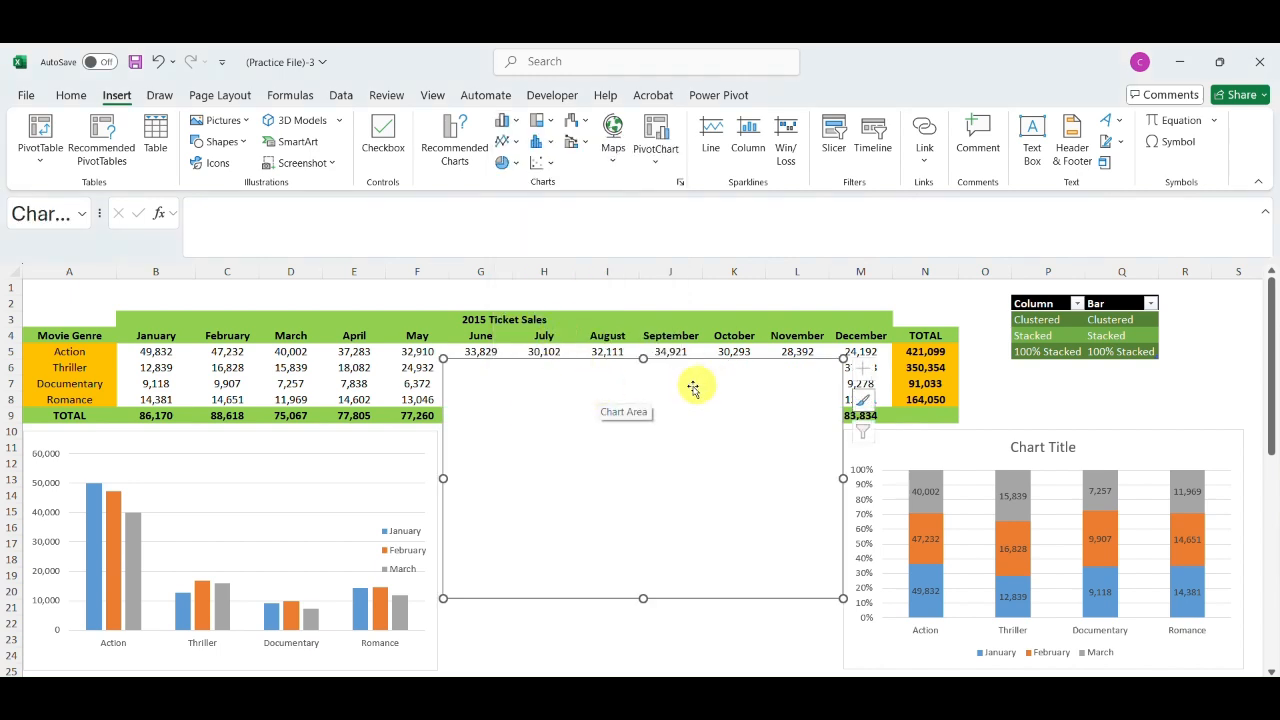
key("Delete")
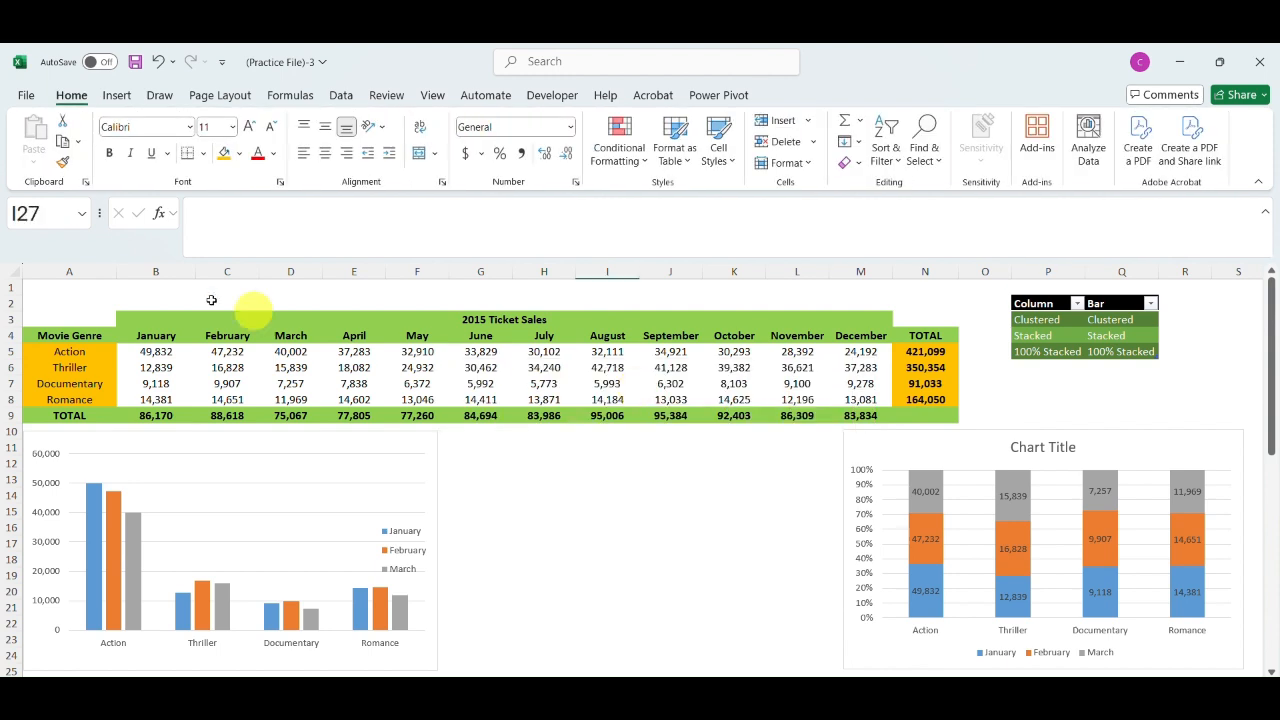
Insert a 2-D stacked bar chart from A4:D8 and place it between the clustered column chart and the 100% stacked column chart.
left_click_drag(36, 333, 38, 335)
key("shift+Right")
key("shift+Right")
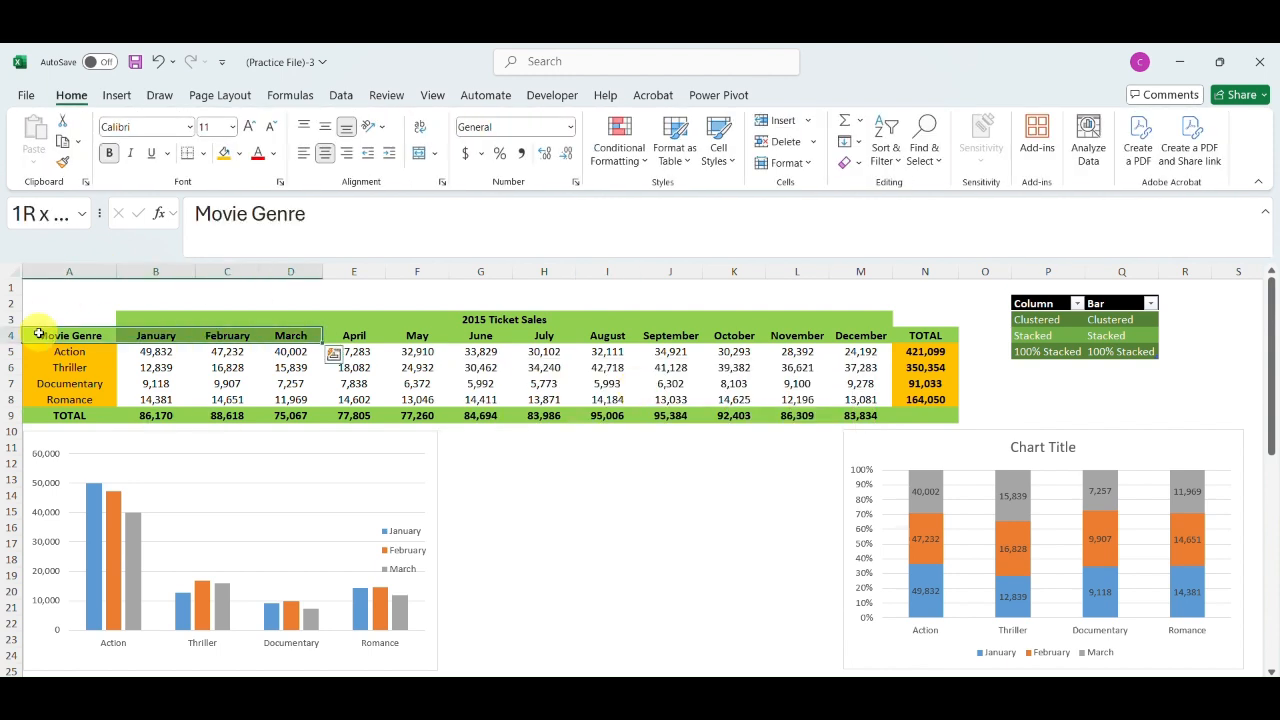
key("shift+Down")
key("shift+Down")
key("shift+Down")
key("shift+Down")
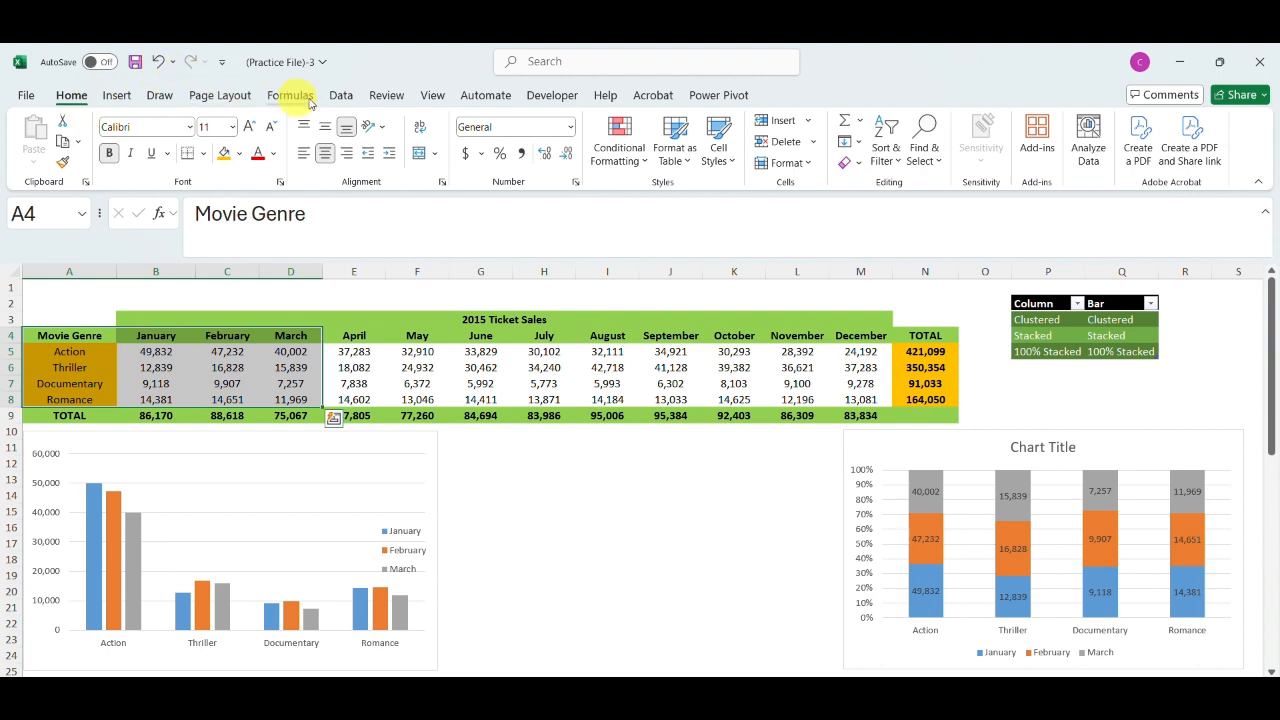
left_click(115, 96)
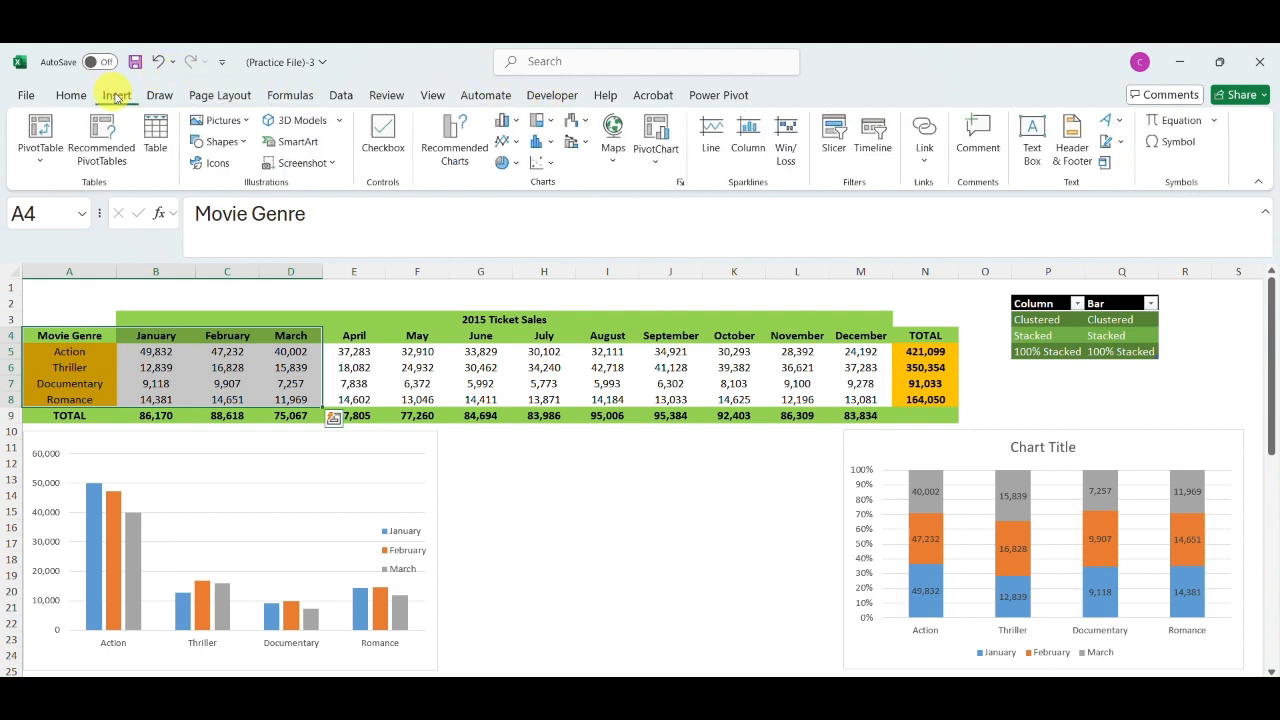
left_click(505, 124)
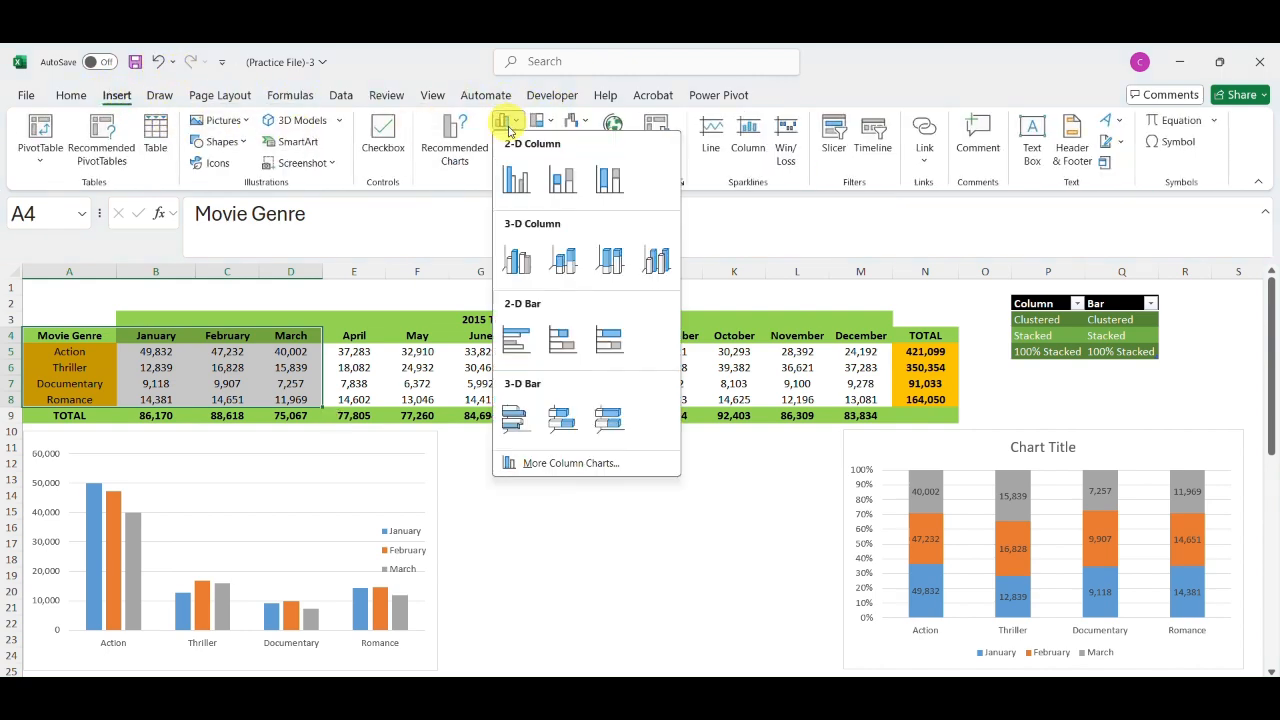
left_click(559, 345)
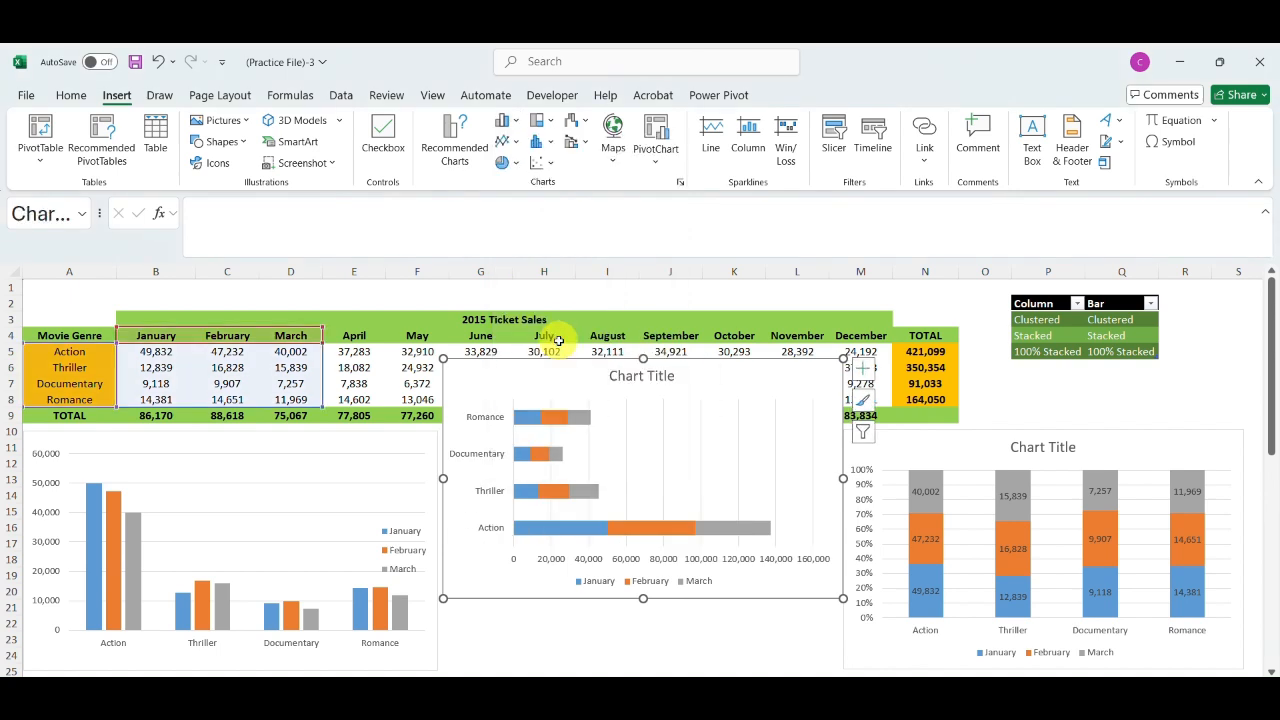
left_click_drag(655, 402, 648, 464)
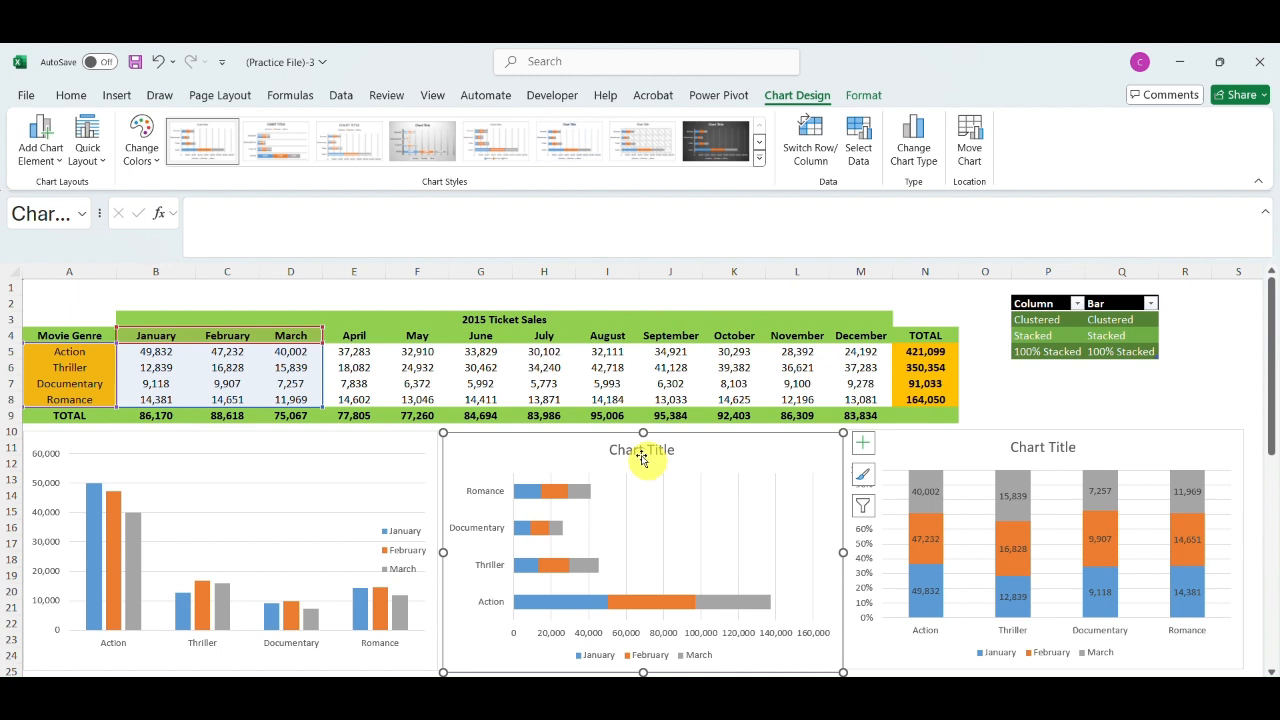
Change the stacked bar chart to a 2-D 100% stacked bar chart.
left_click(117, 97)
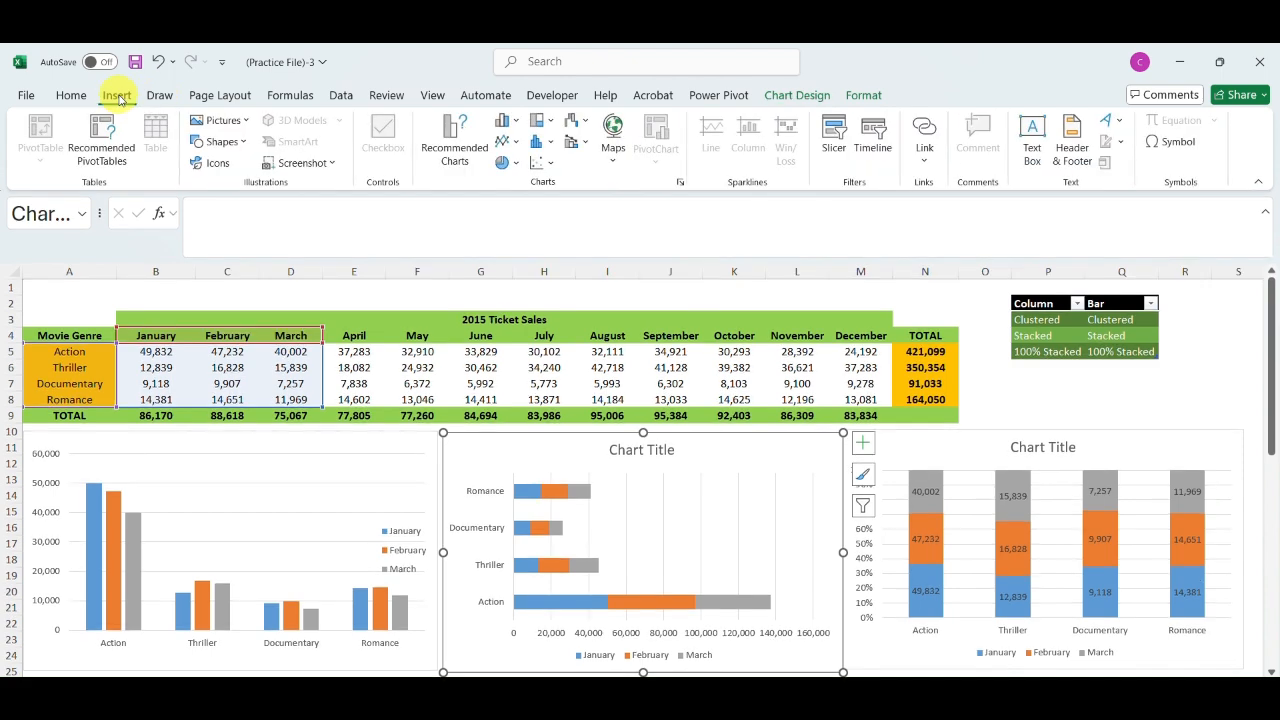
left_click(510, 124)
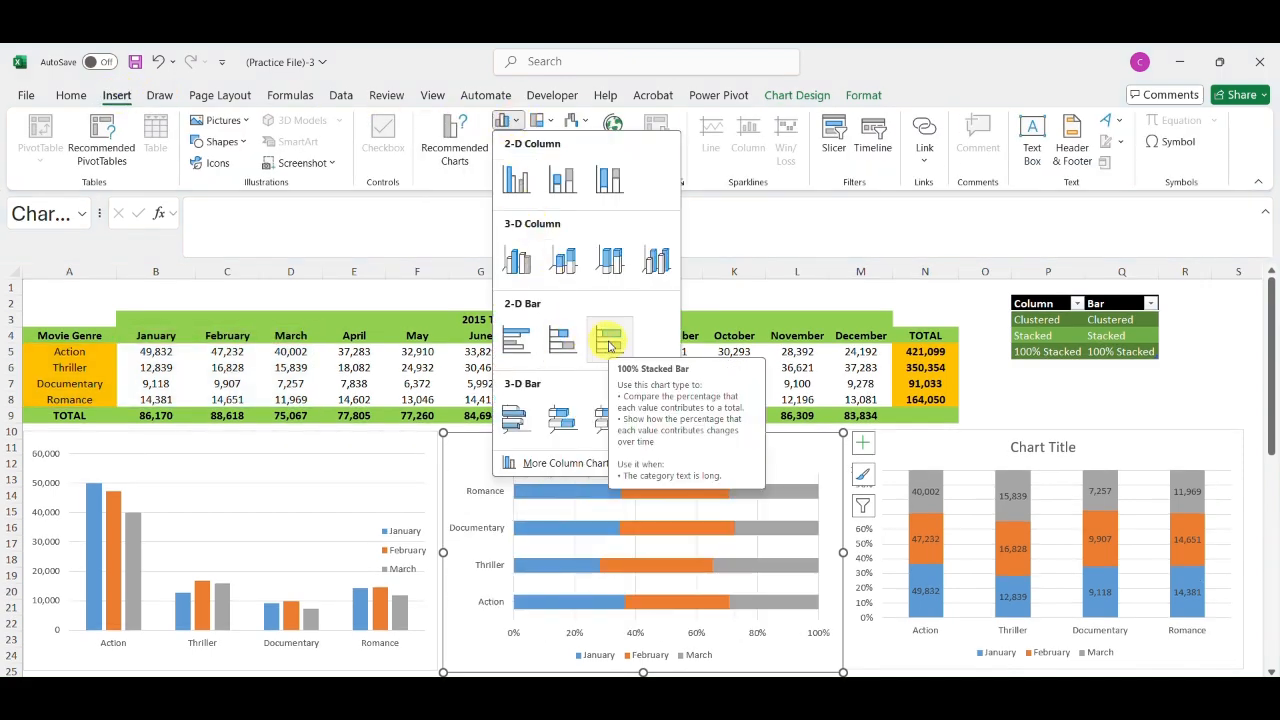
key("Escape")
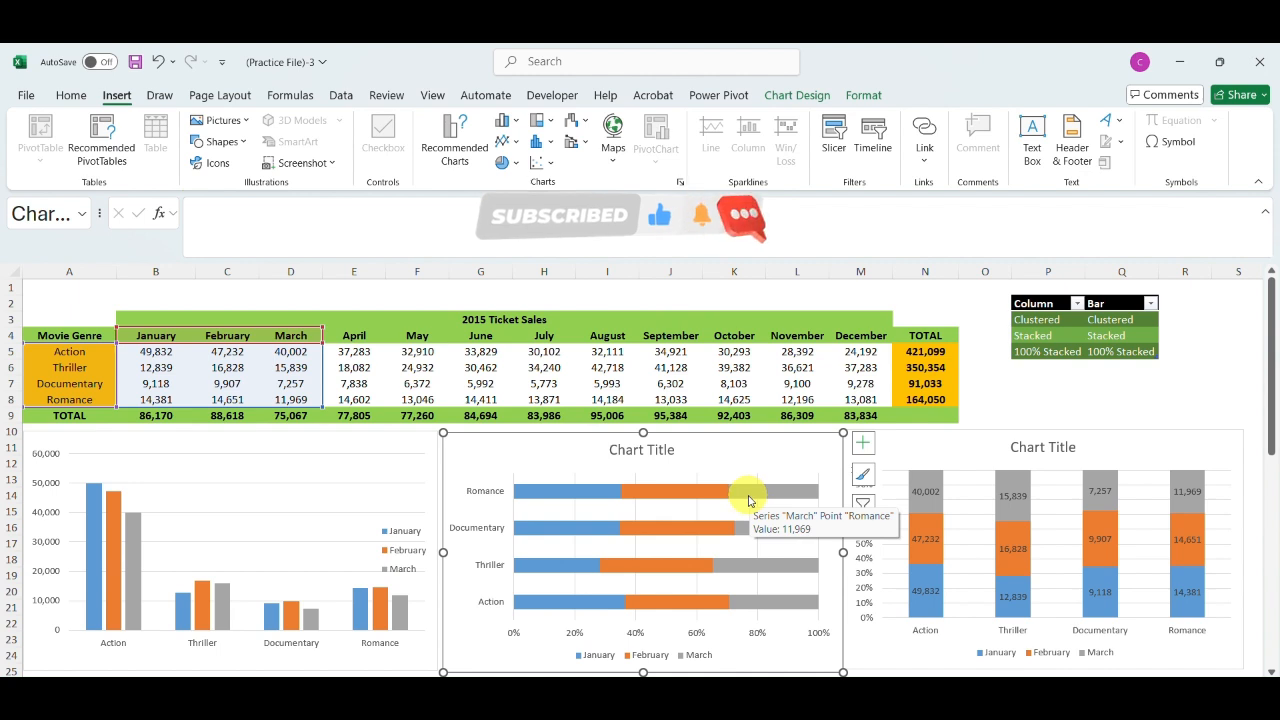
Review the clustered, stacked and 100% stacked entries for column and bar charts in the P2:Q5 table.
left_click(1034, 302)
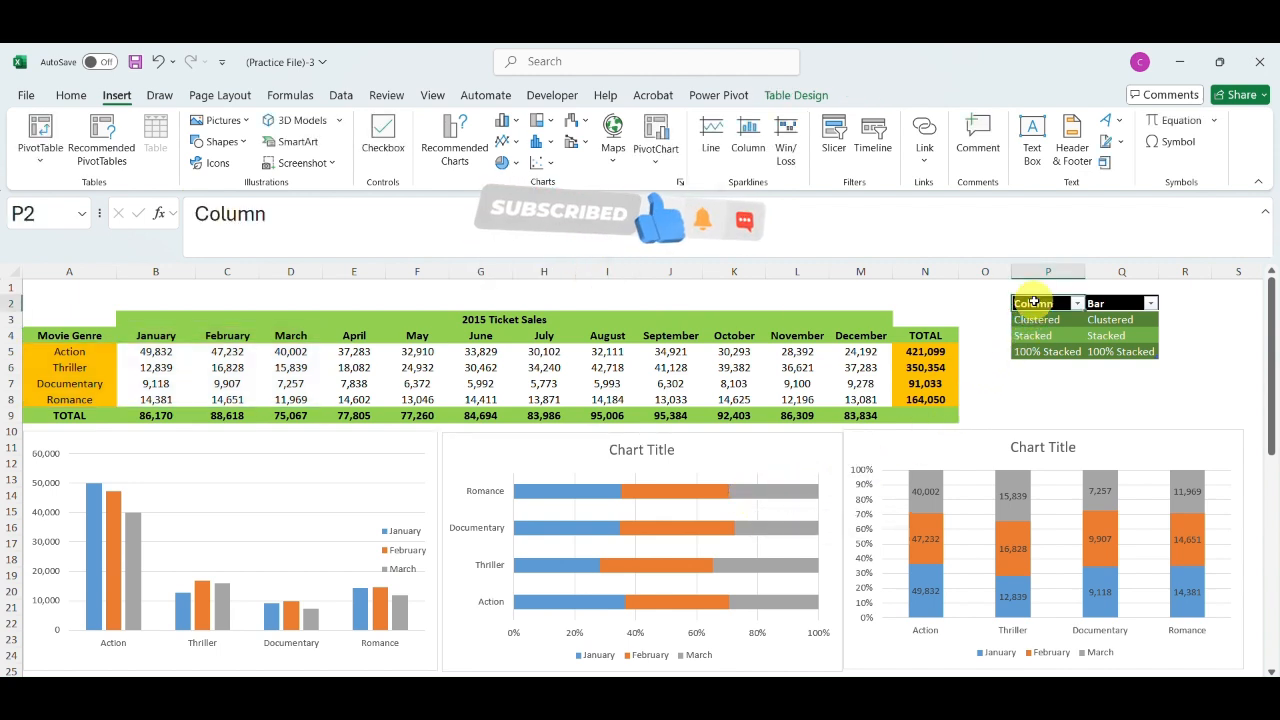
key("Down")
key("Down")
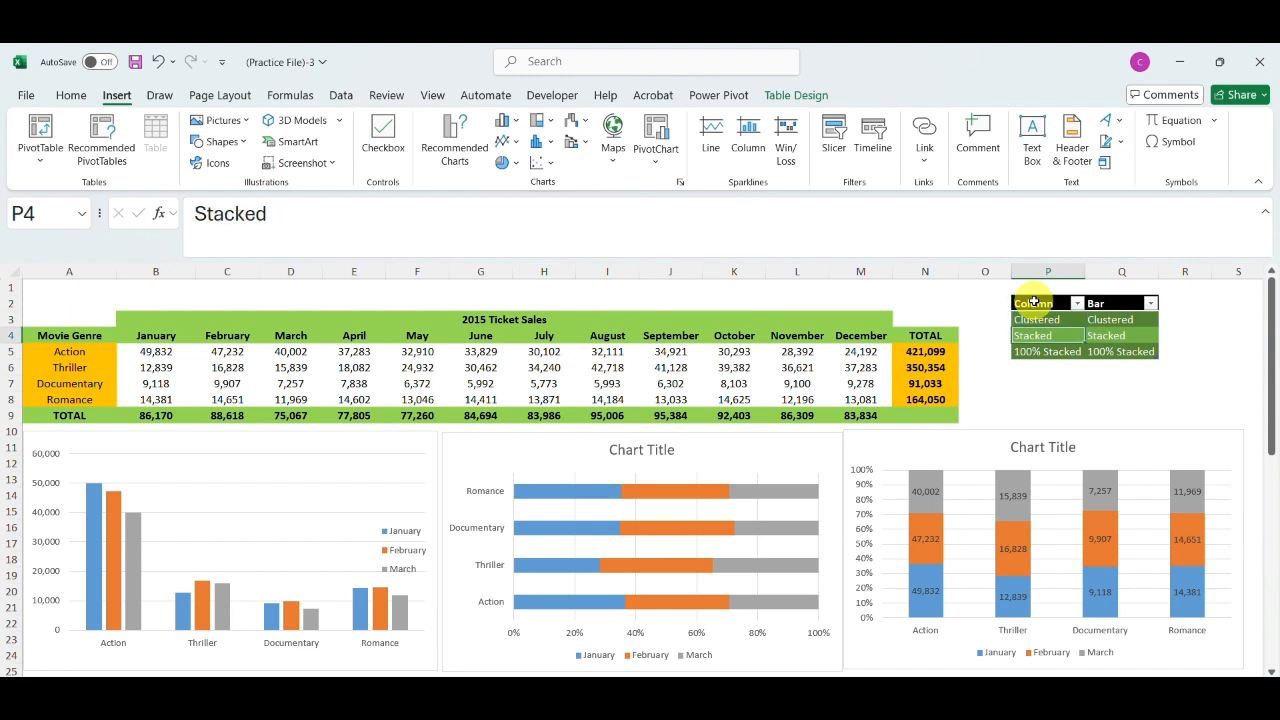
key("Down")
key("Up")
key("Up")
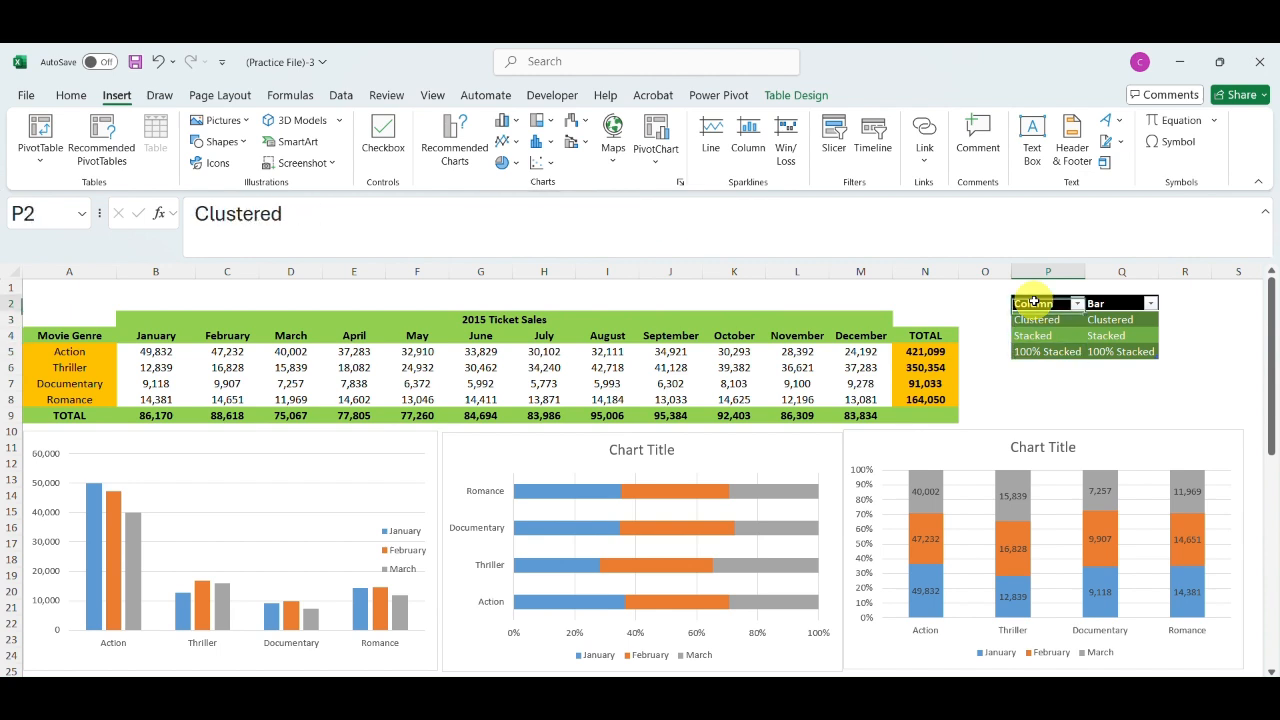
key("Up")
key("Right")
key("Down")
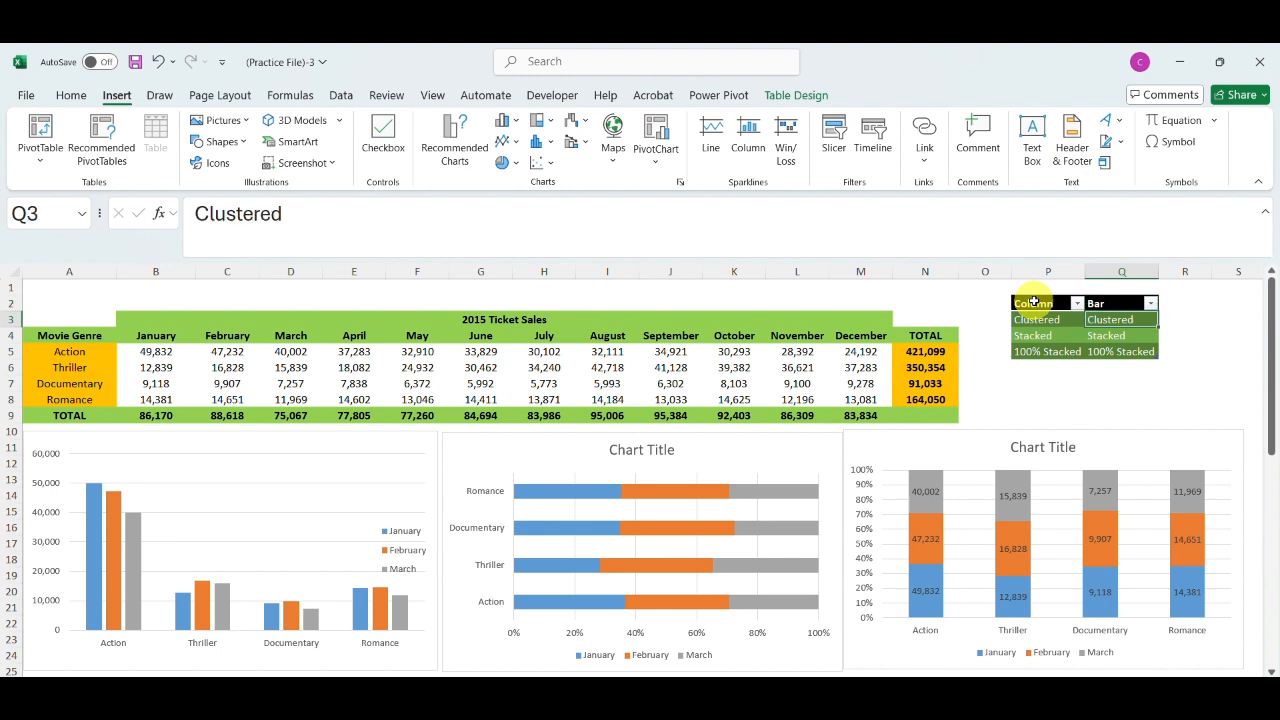
key("Down")
key("Down")
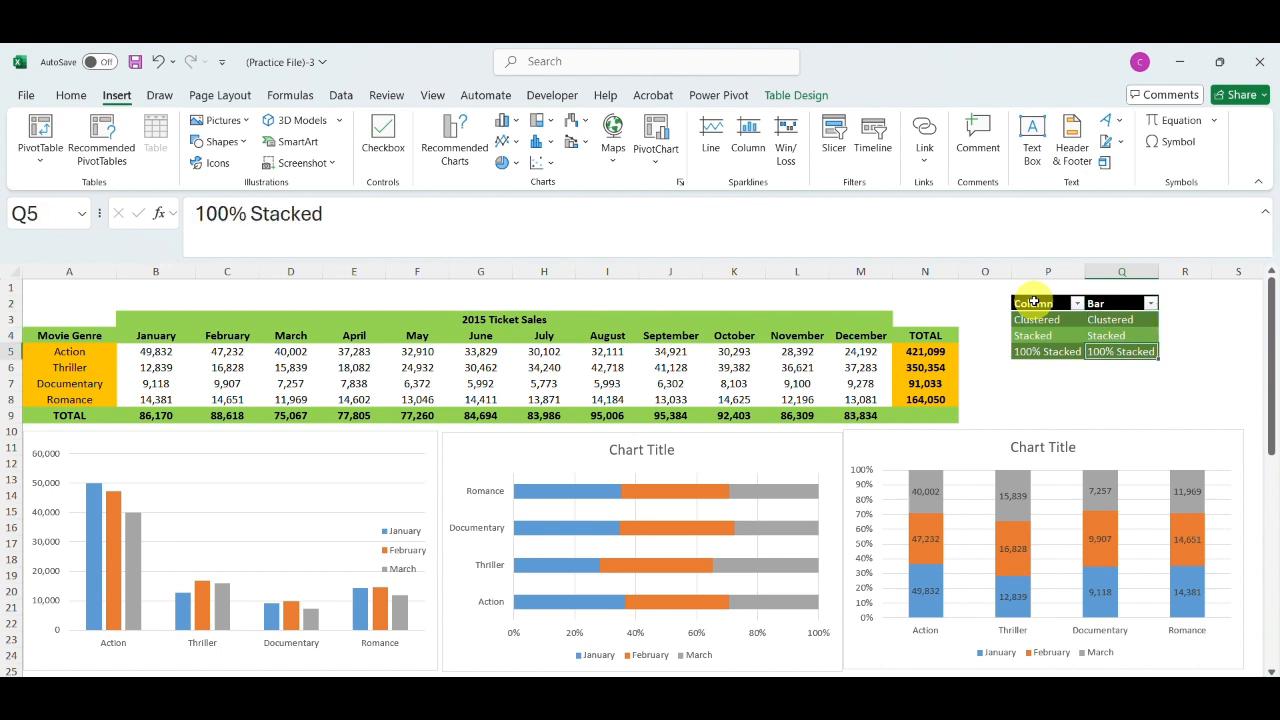
key("Left")
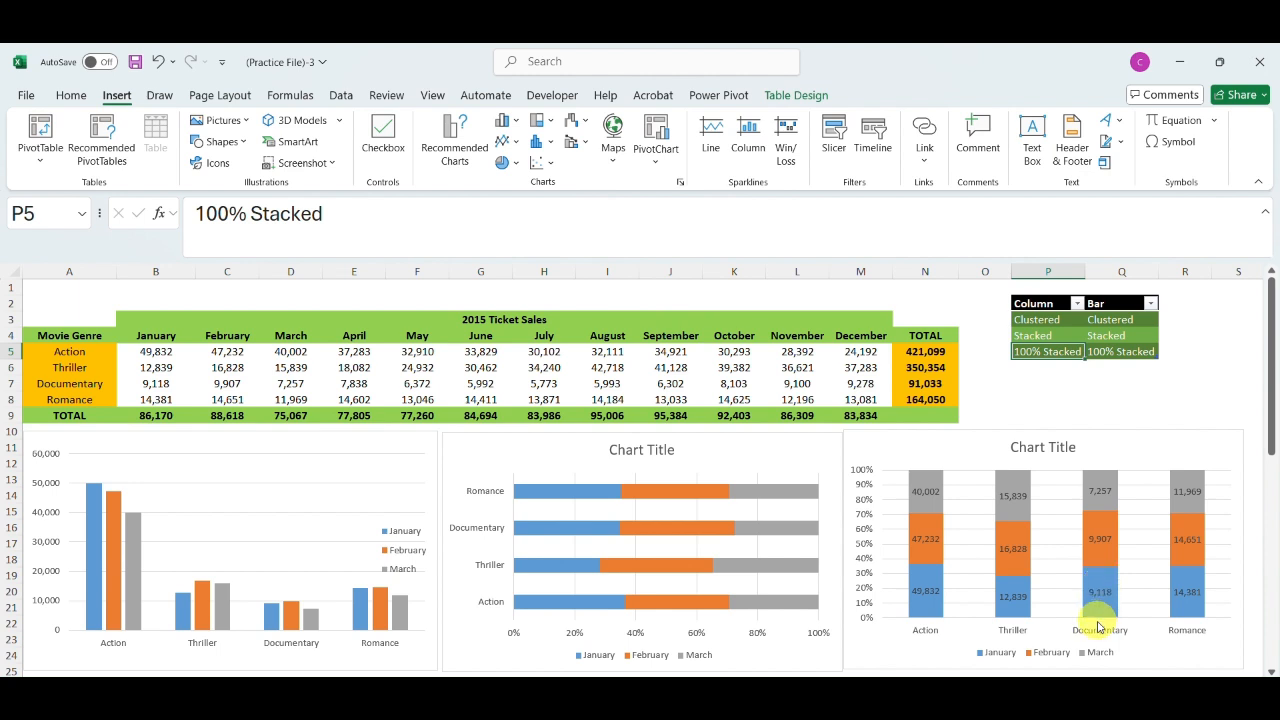
Select the 100% stacked column chart and examine its chart elements list, formatting options and design options.
mouse_move(1102, 483)
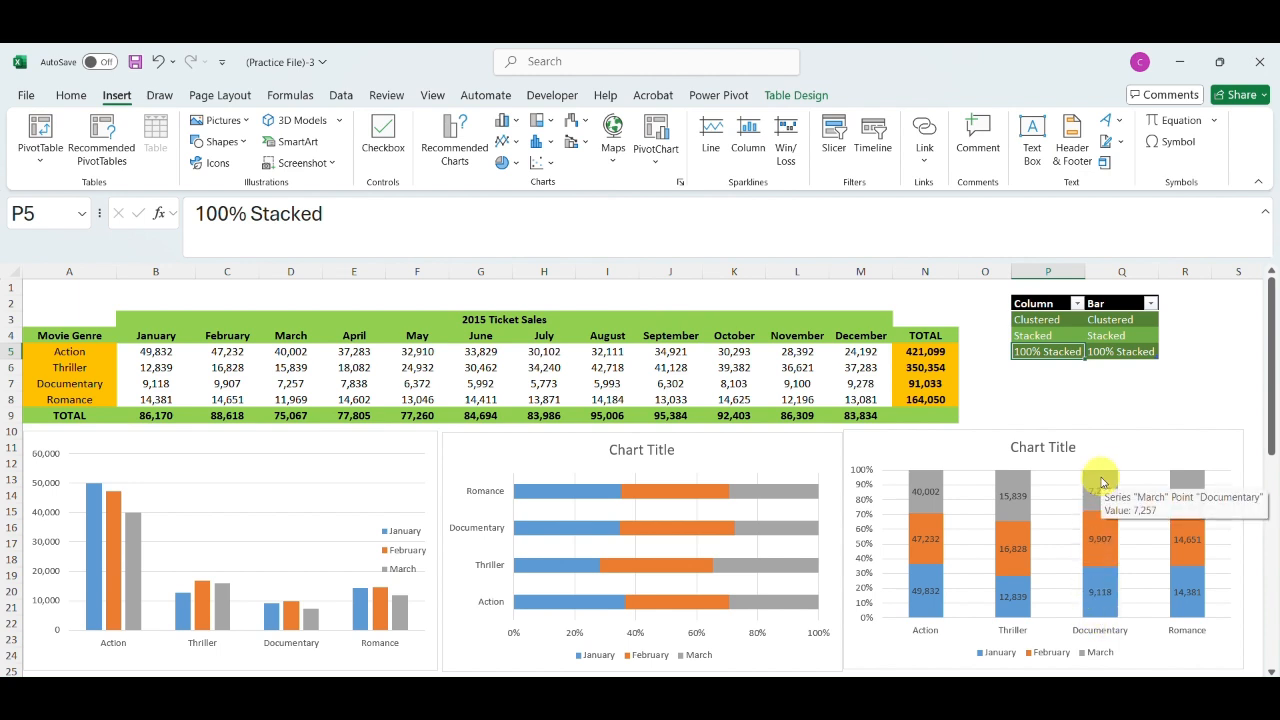
left_click(1200, 451)
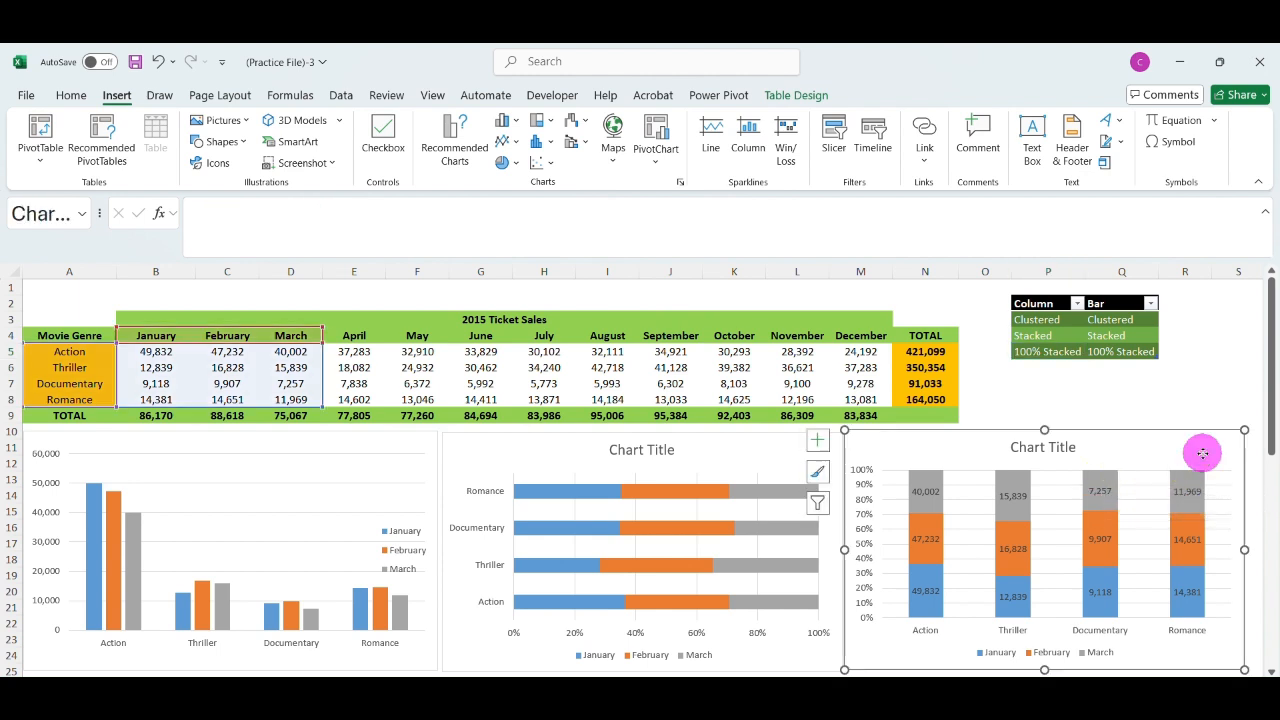
left_click(821, 443)
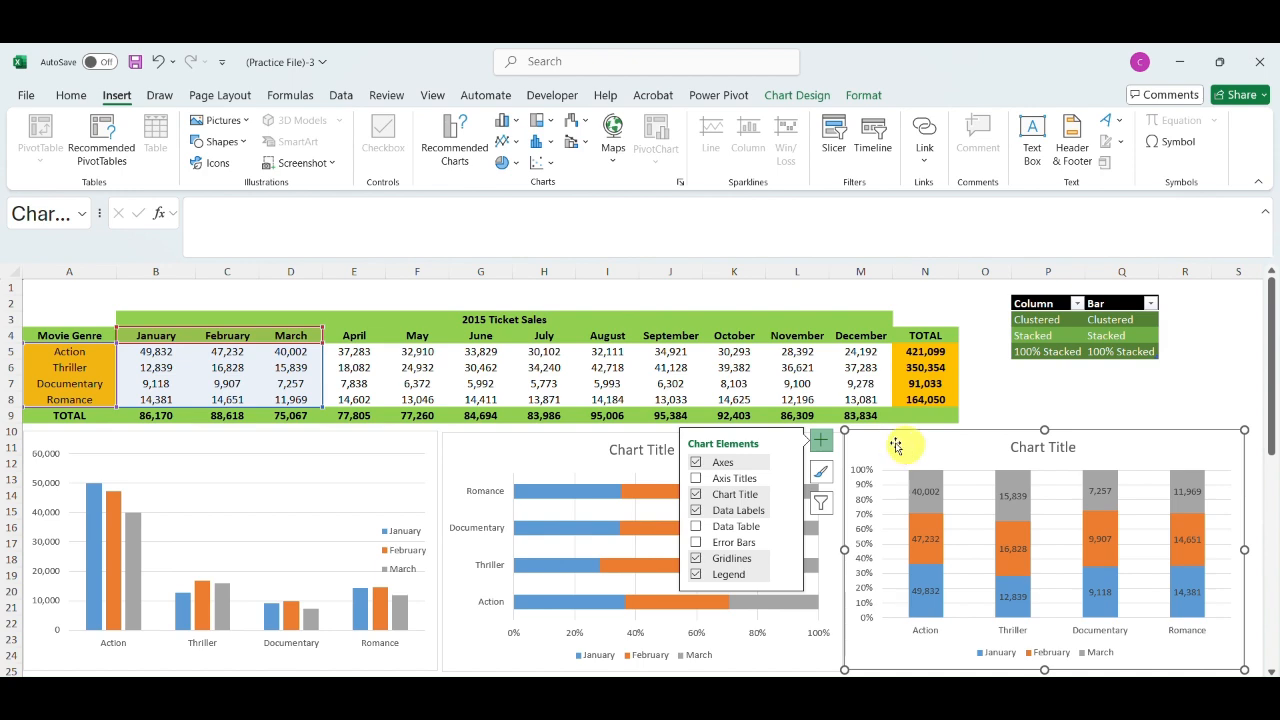
left_click(863, 96)
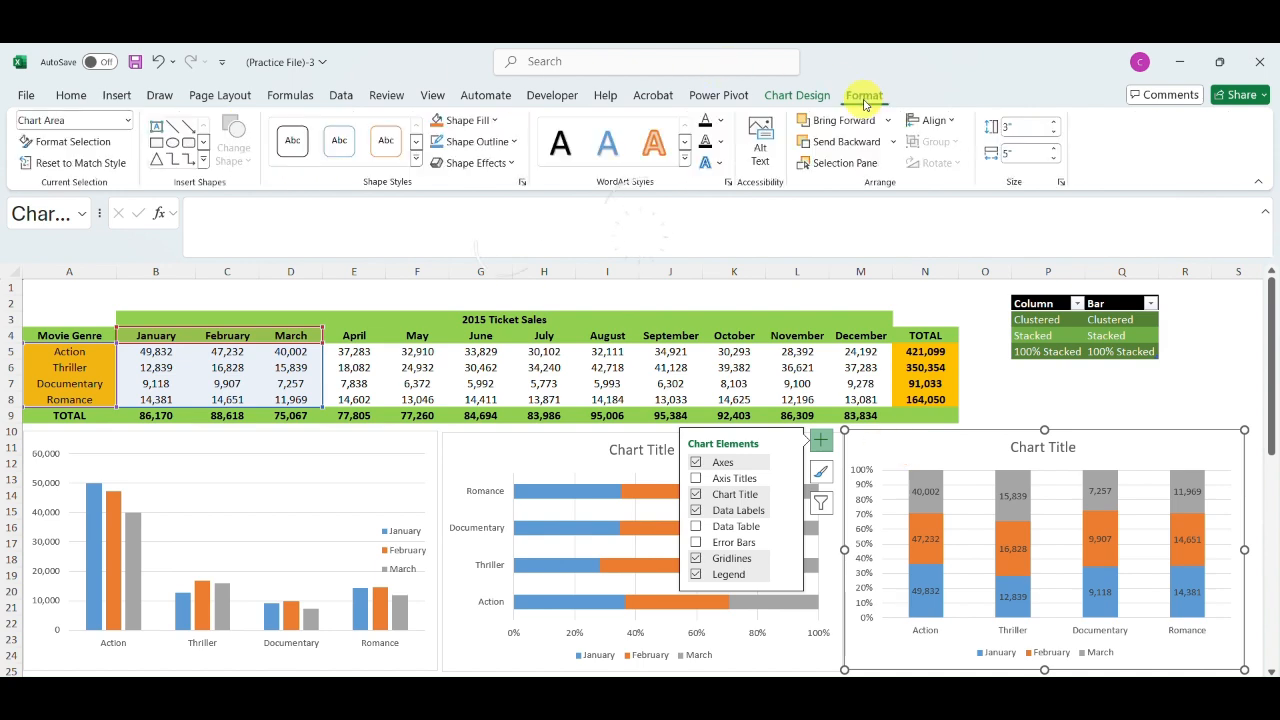
left_click(556, 64)
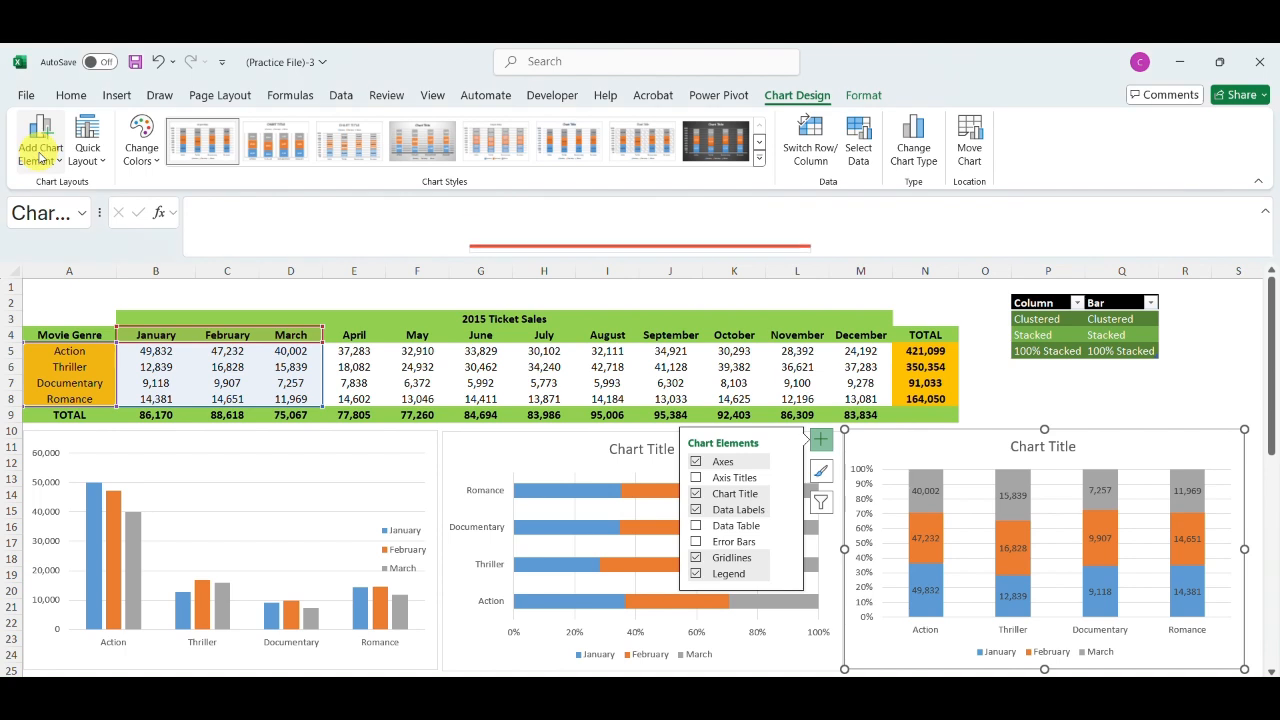
Review the chart elements that can be added, set the 100% stacked column chart's legend position to Bottom, and deselect the chart.
left_click(40, 157)
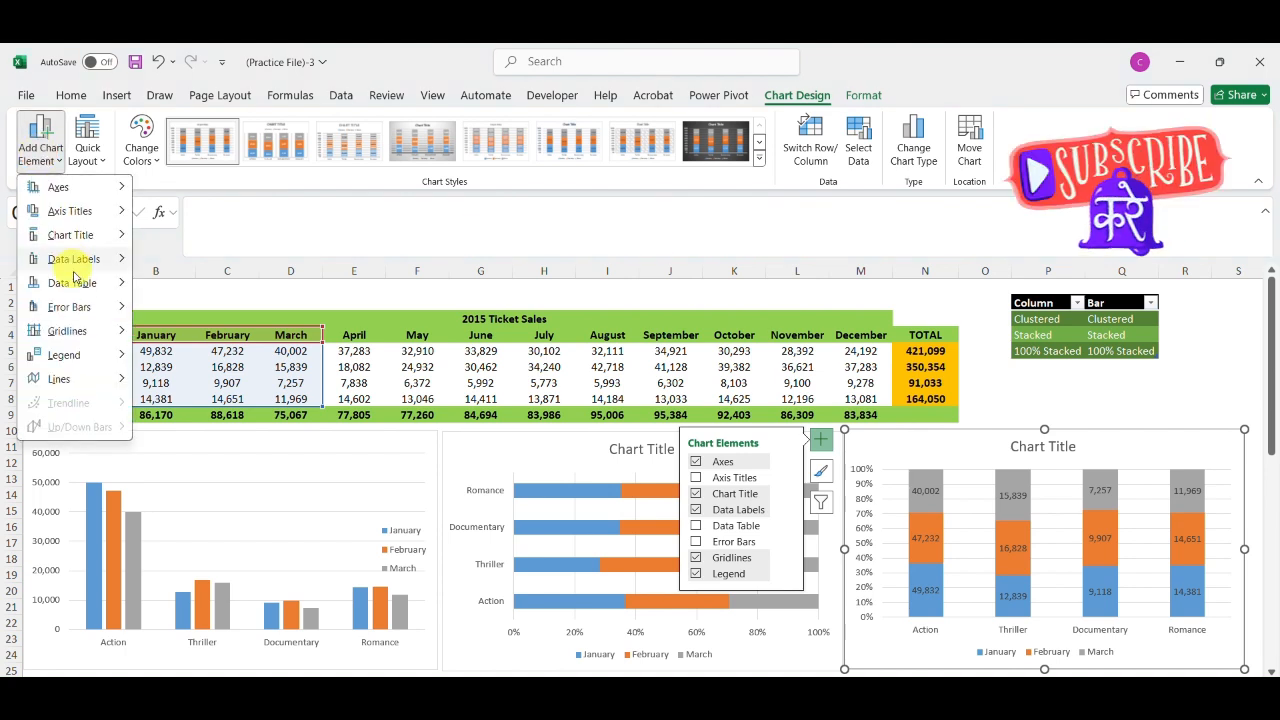
mouse_move(83, 385)
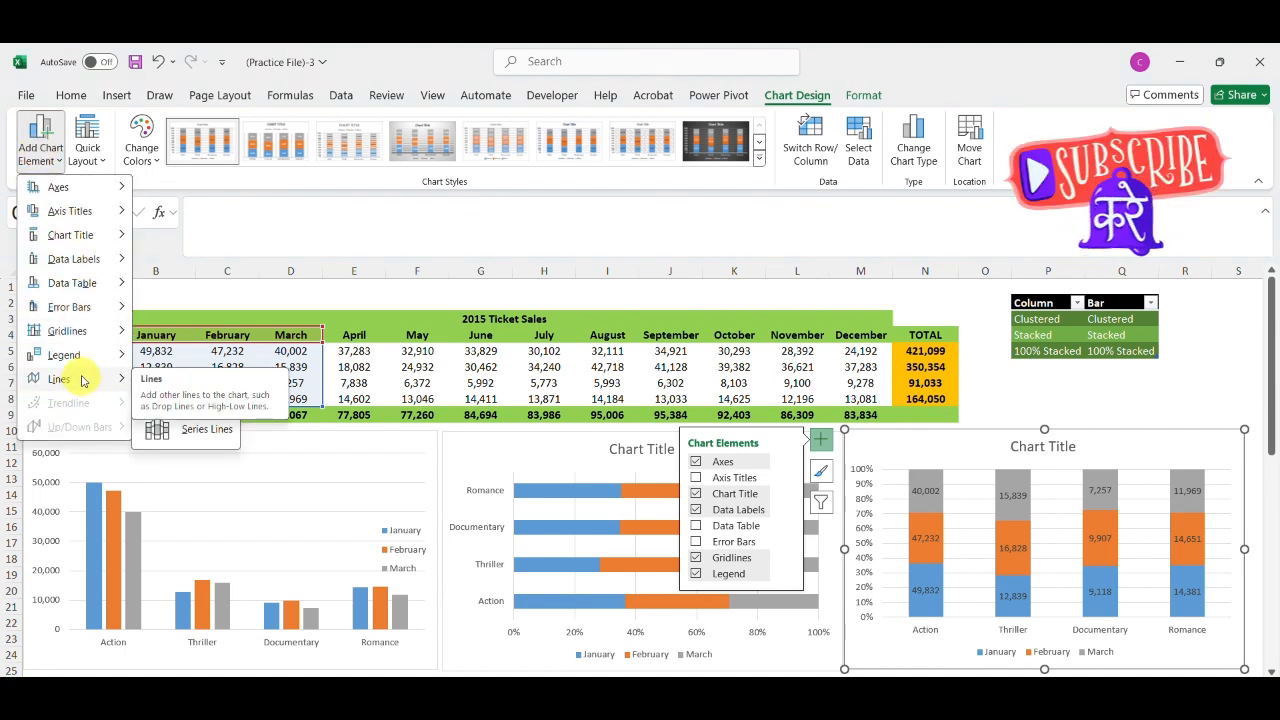
mouse_move(92, 352)
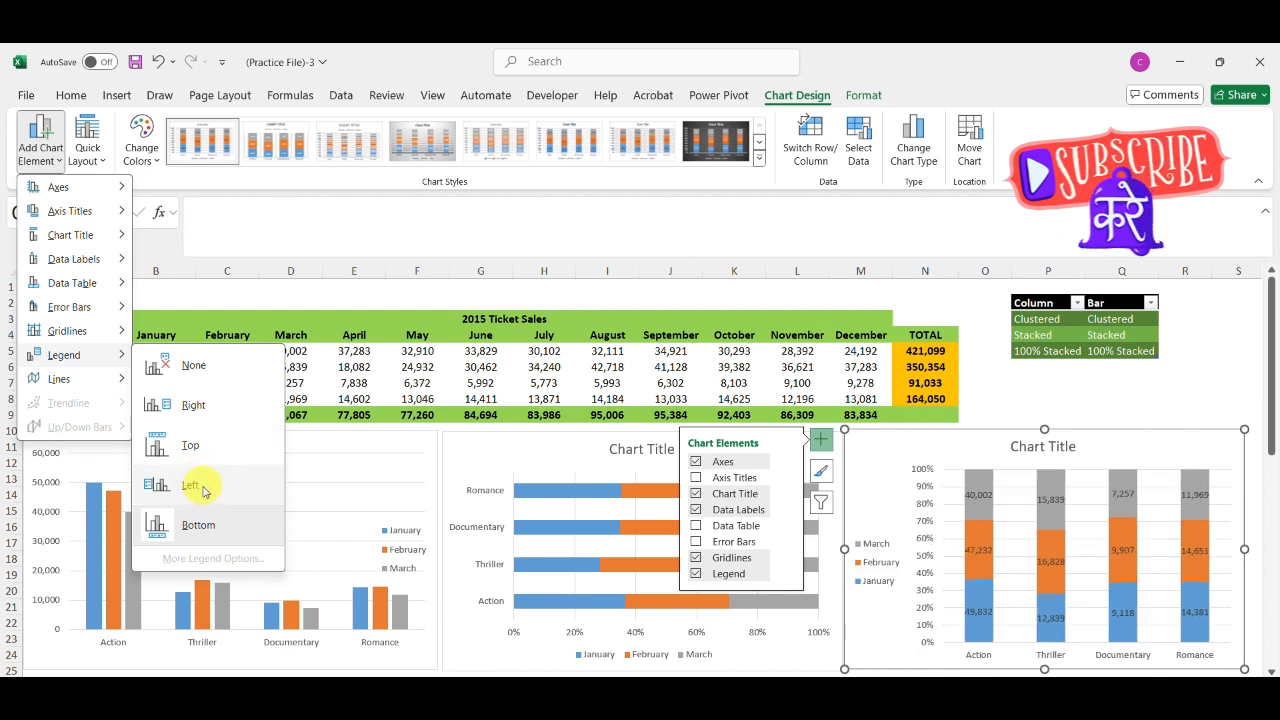
left_click(204, 530)
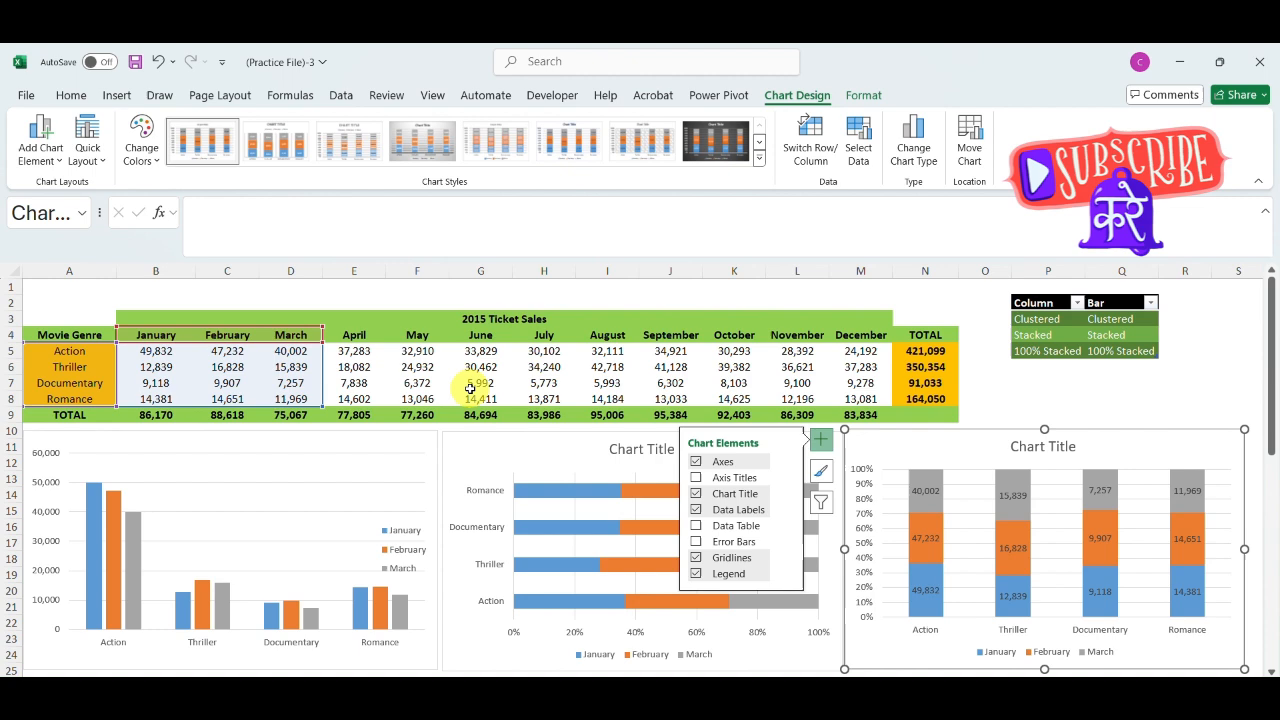
left_click(1056, 408)
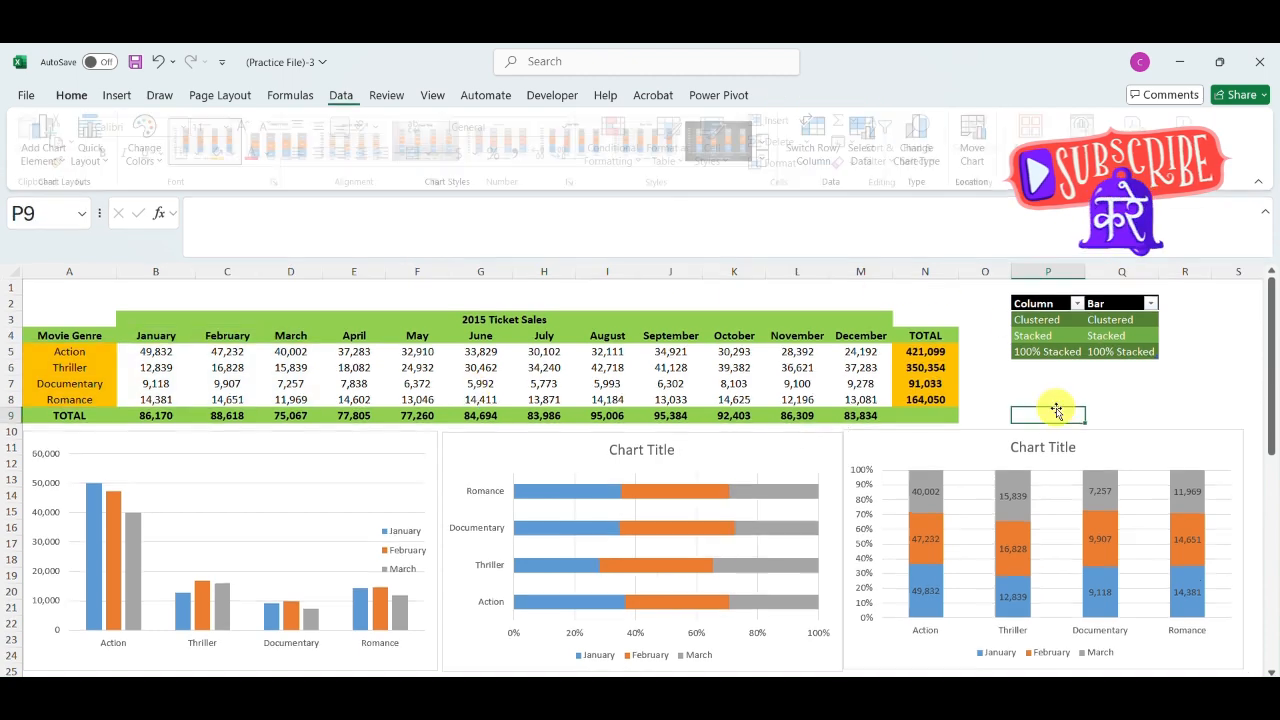